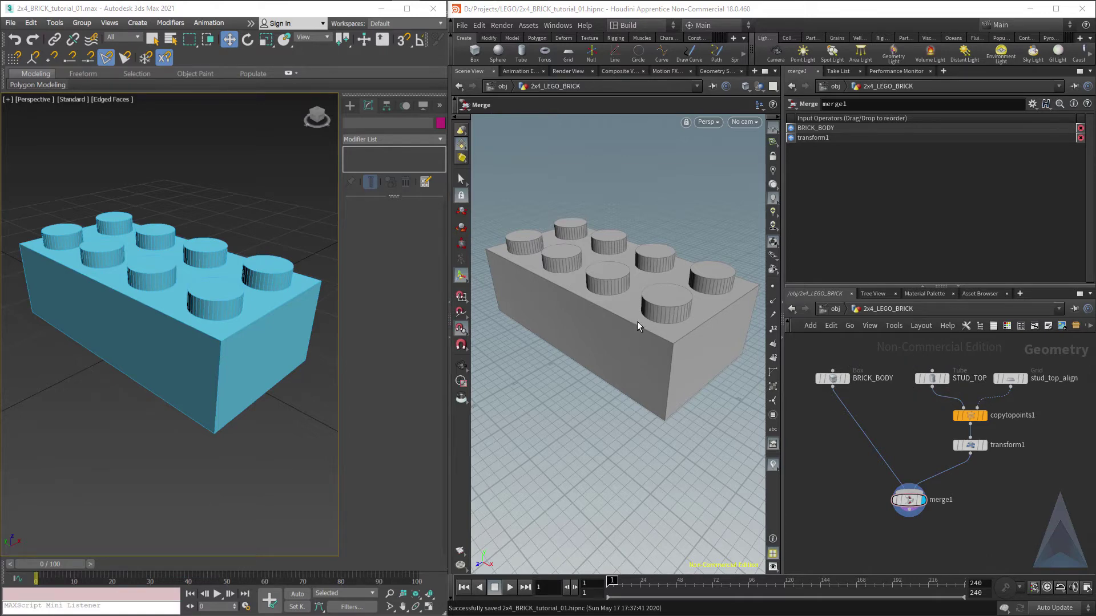
Add an Edit Poly modifier to the BRICK_BODY box in 3ds Max and enter polygon-level editing
{"action": "left_click", "coordinate": [212, 339]}
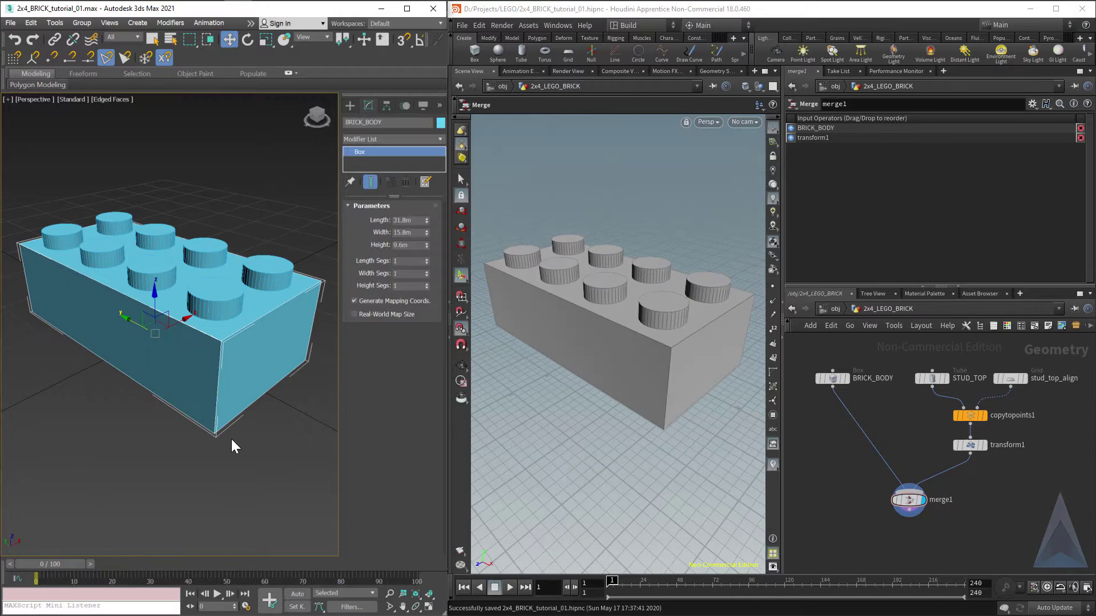
{"action": "left_click", "coordinate": [368, 137]}
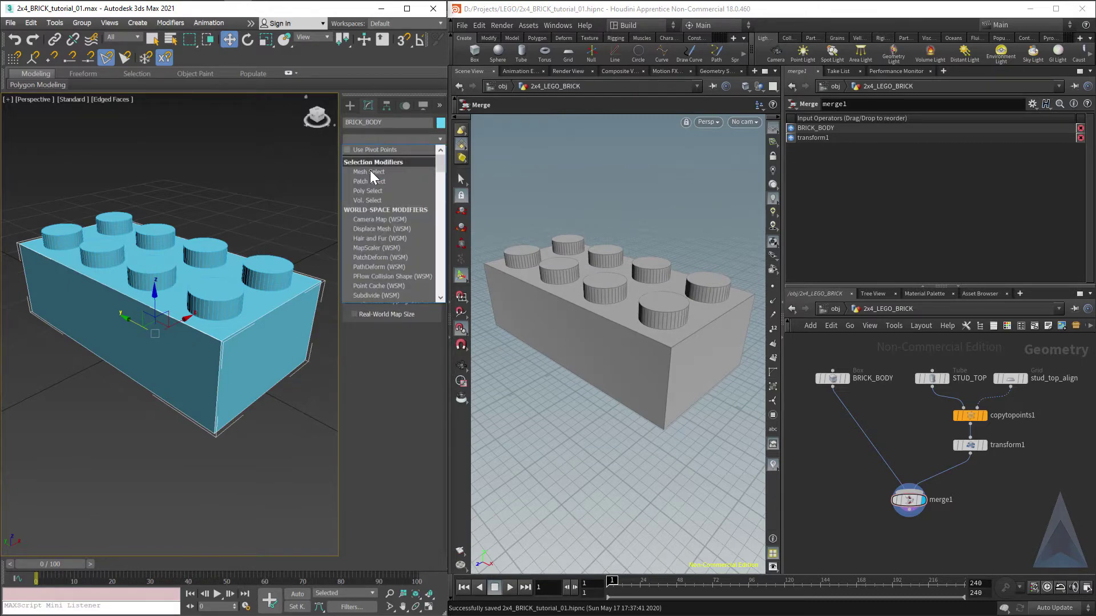
{"action": "key", "text": "e"}
{"action": "key", "text": "e"}
{"action": "key", "text": "e"}
{"action": "key", "text": "Return"}
{"action": "left_click", "coordinate": [403, 297]}
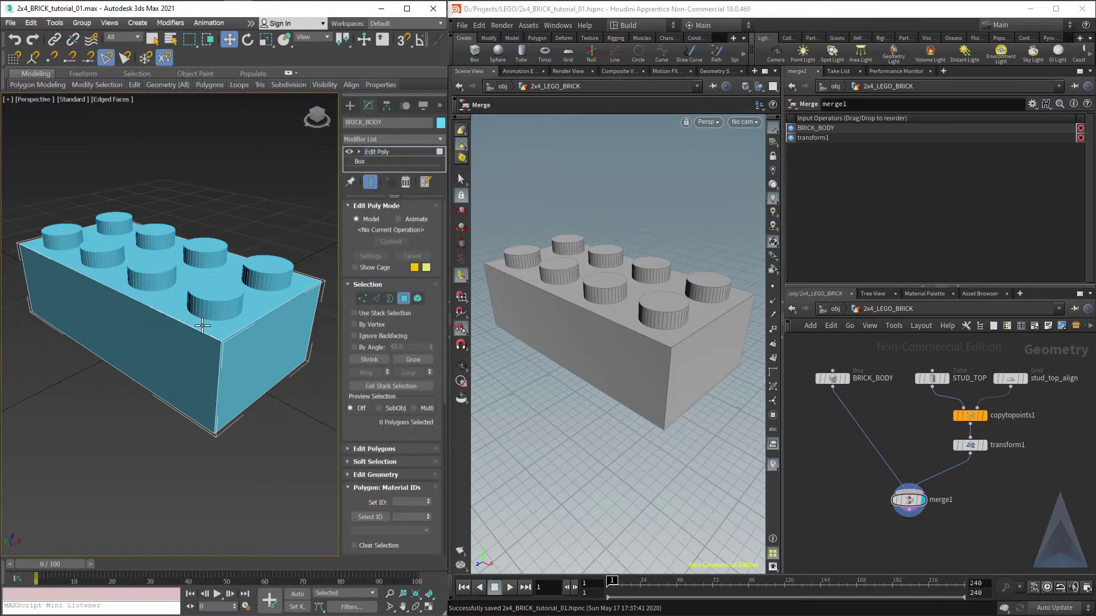
Inset the bottom polygon of the brick body by 1.2 m
{"action": "middle_click_drag", "start_coordinate": [228, 334], "coordinate": [209, 311], "text": "alt"}
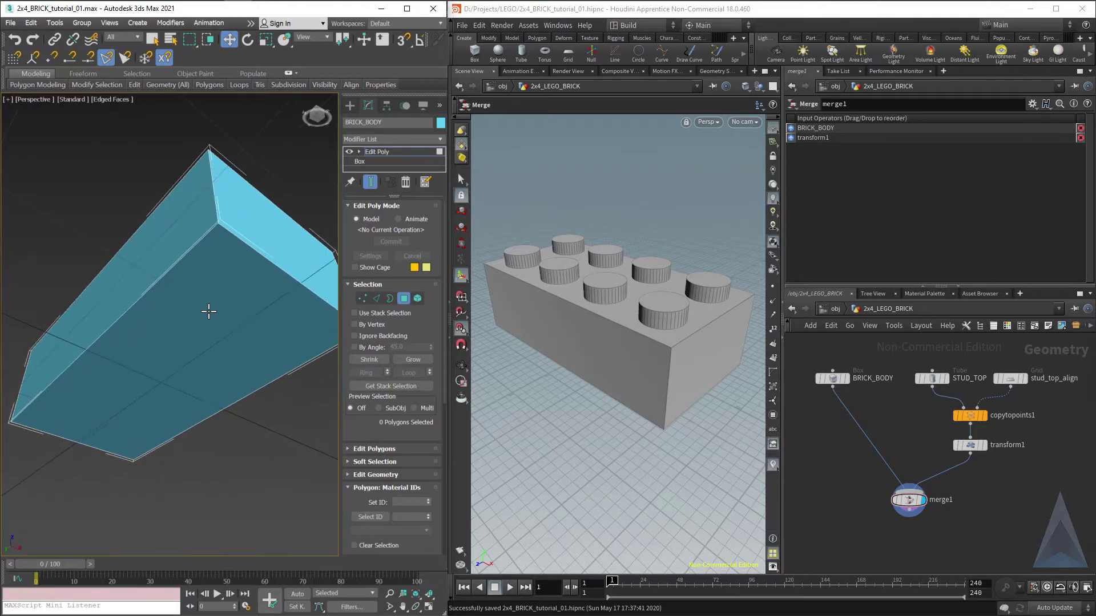
{"action": "left_click", "coordinate": [209, 311]}
{"action": "left_click", "coordinate": [385, 448]}
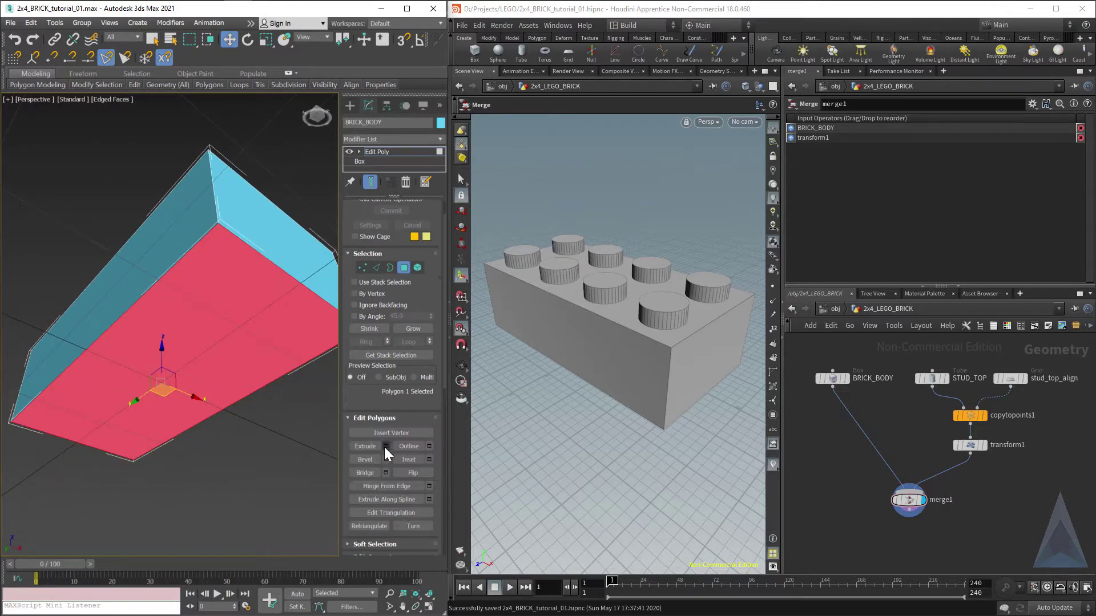
{"action": "left_click", "coordinate": [427, 459]}
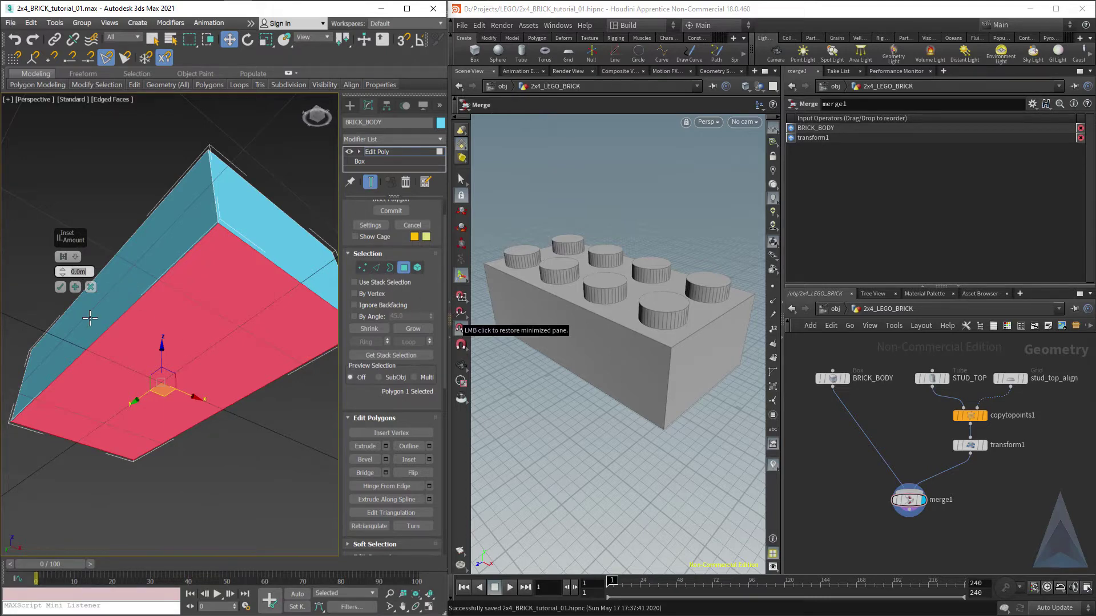
{"action": "type", "text": "1.2"}
{"action": "key", "text": "Return"}
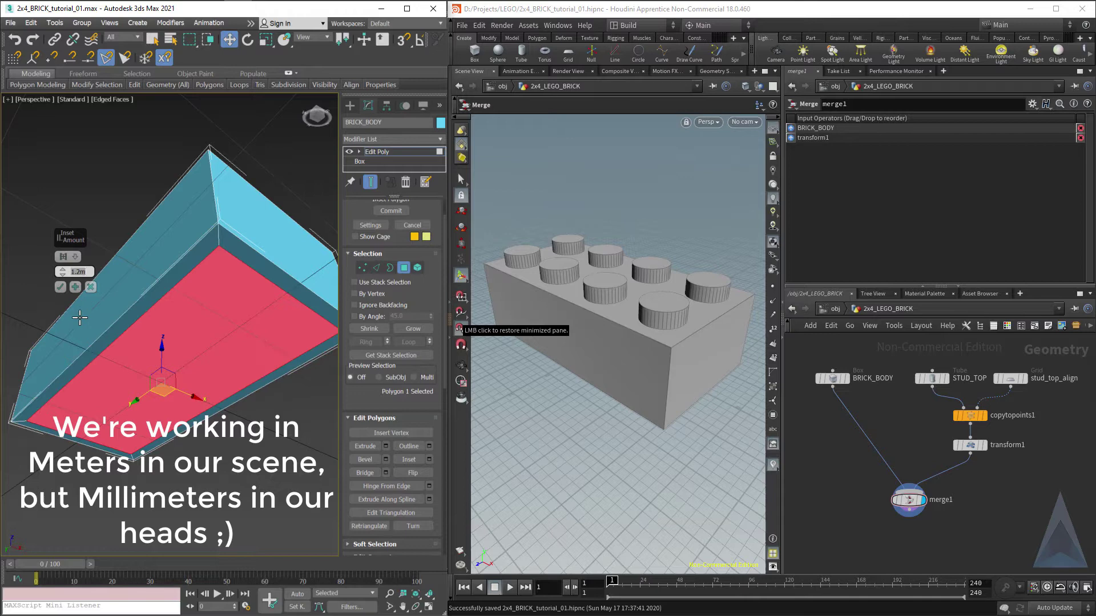
{"action": "left_click", "coordinate": [60, 287]}
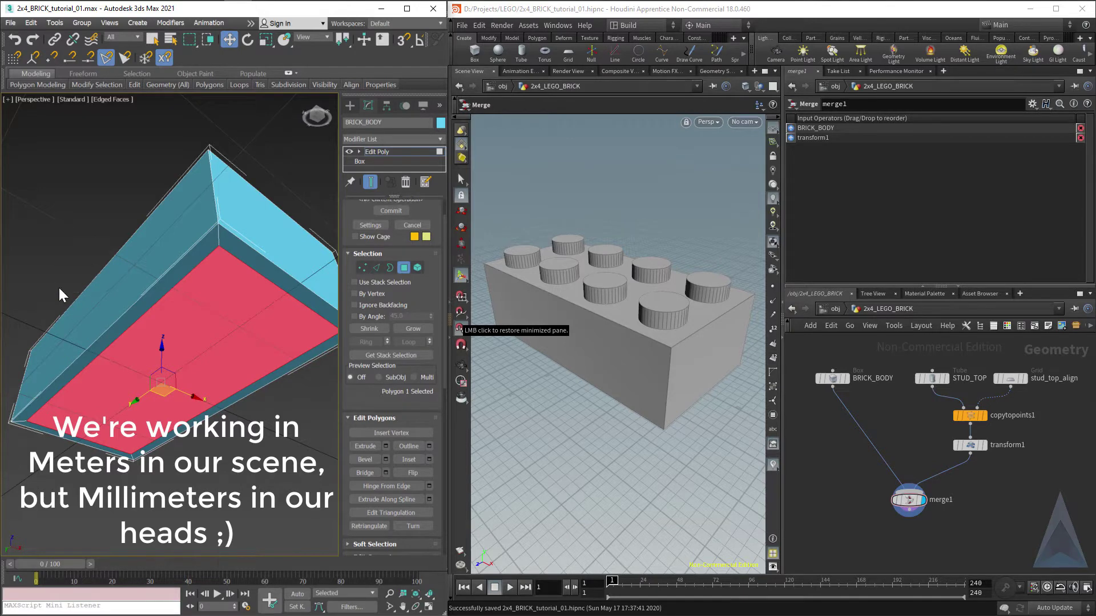
Extrude the inset bottom polygon by -8.6 m to hollow out the brick, and leave polygon-level editing
{"action": "left_click", "coordinate": [386, 446]}
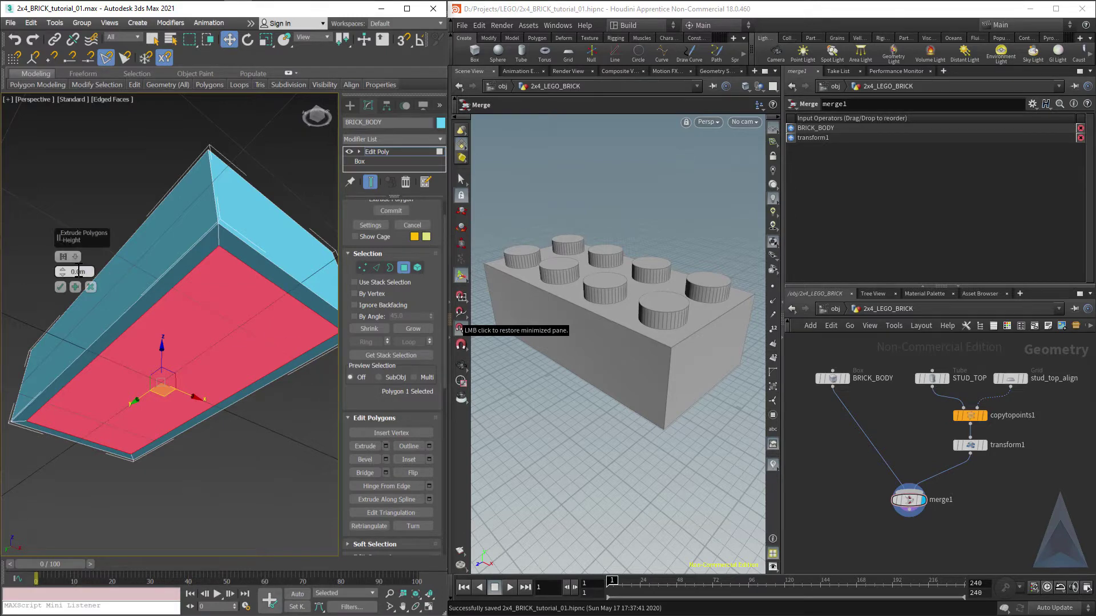
{"action": "type", "text": "-8.6"}
{"action": "left_click", "coordinate": [61, 237]}
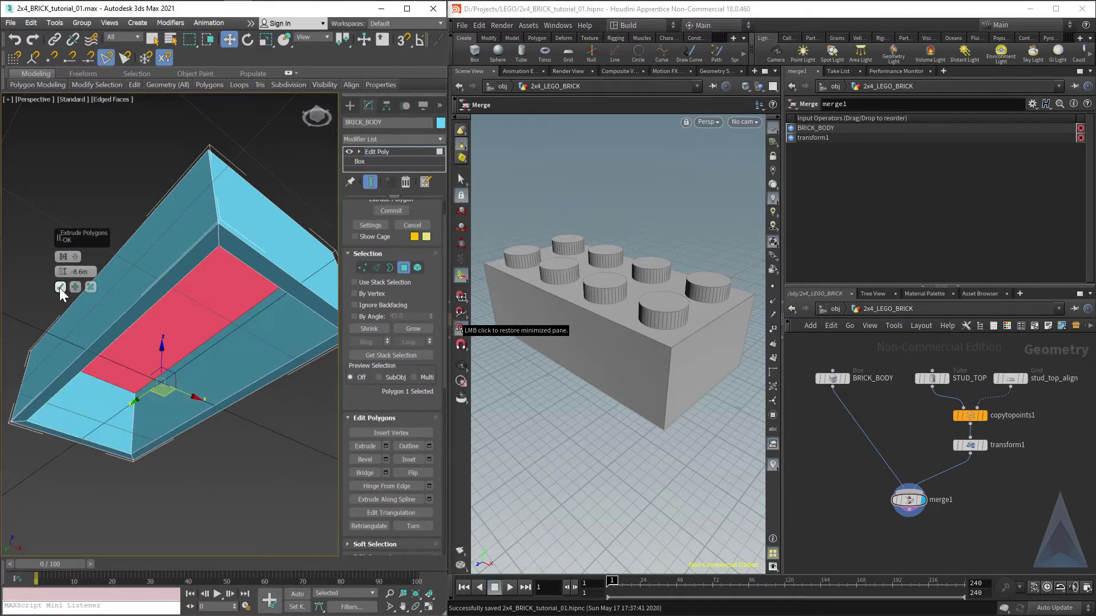
{"action": "left_click", "coordinate": [59, 286]}
{"action": "middle_click_drag", "start_coordinate": [275, 277], "coordinate": [279, 330], "text": "alt"}
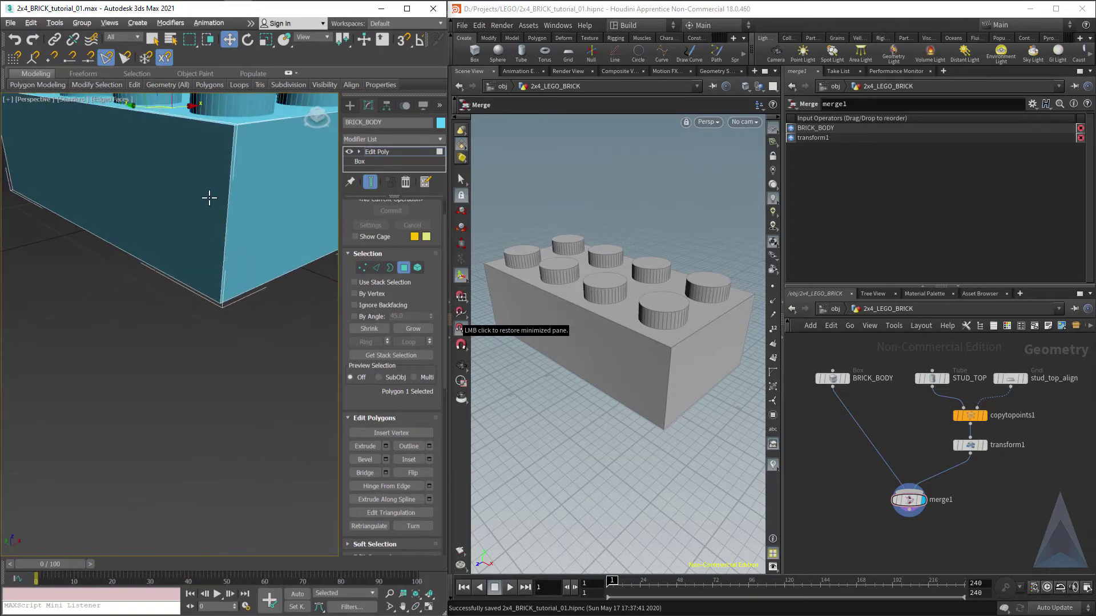
{"action": "middle_click_drag", "start_coordinate": [210, 198], "coordinate": [230, 331]}
{"action": "left_click", "coordinate": [403, 267]}
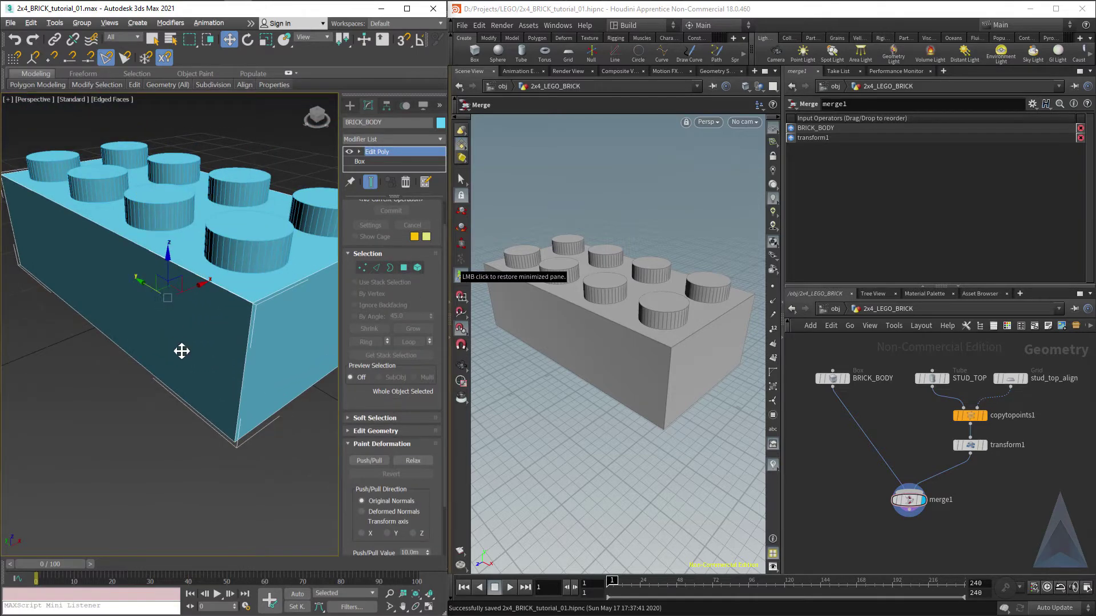
{"action": "key", "text": "F3"}
{"action": "mouse_move", "coordinate": [196, 279]}
{"action": "middle_mouse_down", "text": "alt"}
{"action": "mouse_move", "coordinate": [215, 245]}
{"action": "mouse_move", "coordinate": [240, 239]}
{"action": "mouse_move", "coordinate": [195, 245]}
{"action": "middle_mouse_up", "text": "alt"}
{"action": "key", "text": "F3"}
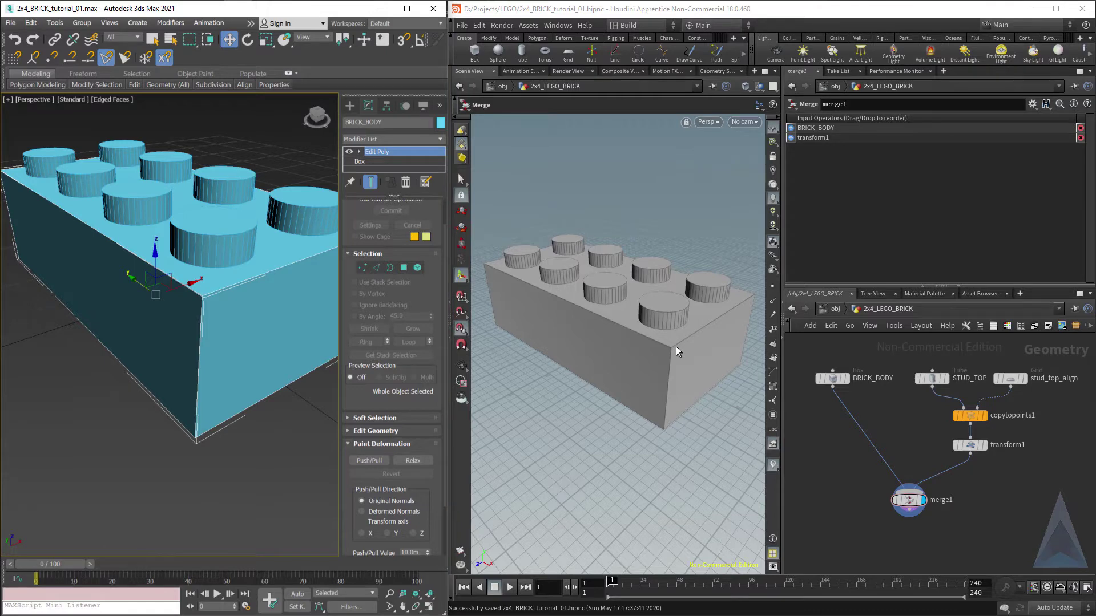
{"action": "key", "text": "z"}
Switch to Houdini, display the BRICK_BODY node and select the bottom face of the box
{"action": "left_click", "coordinate": [847, 388]}
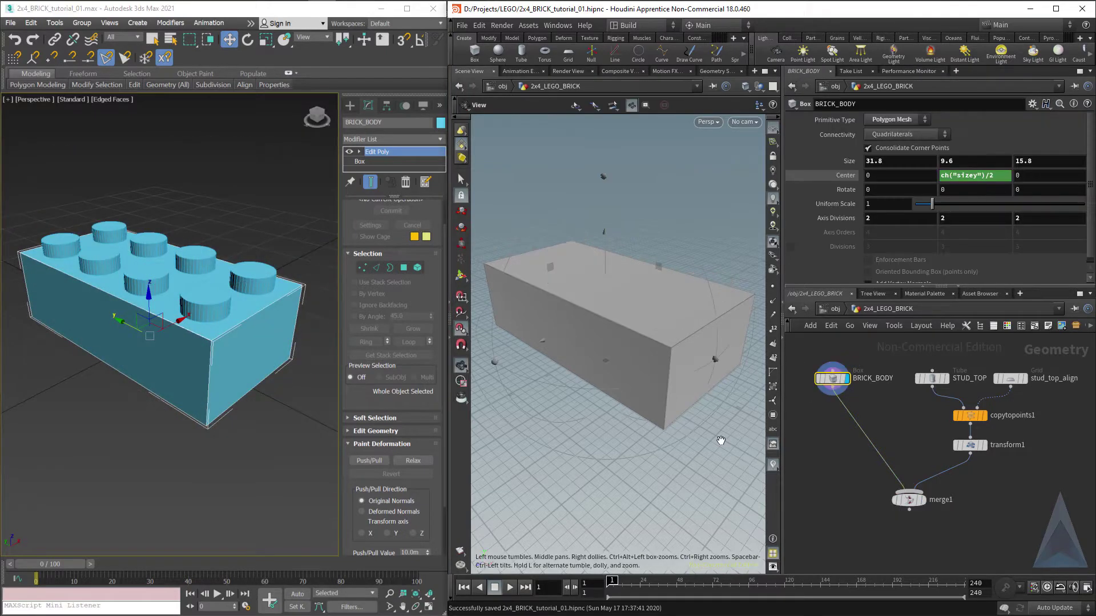
{"action": "left_click_drag", "start_coordinate": [721, 441], "coordinate": [715, 416], "text": "alt"}
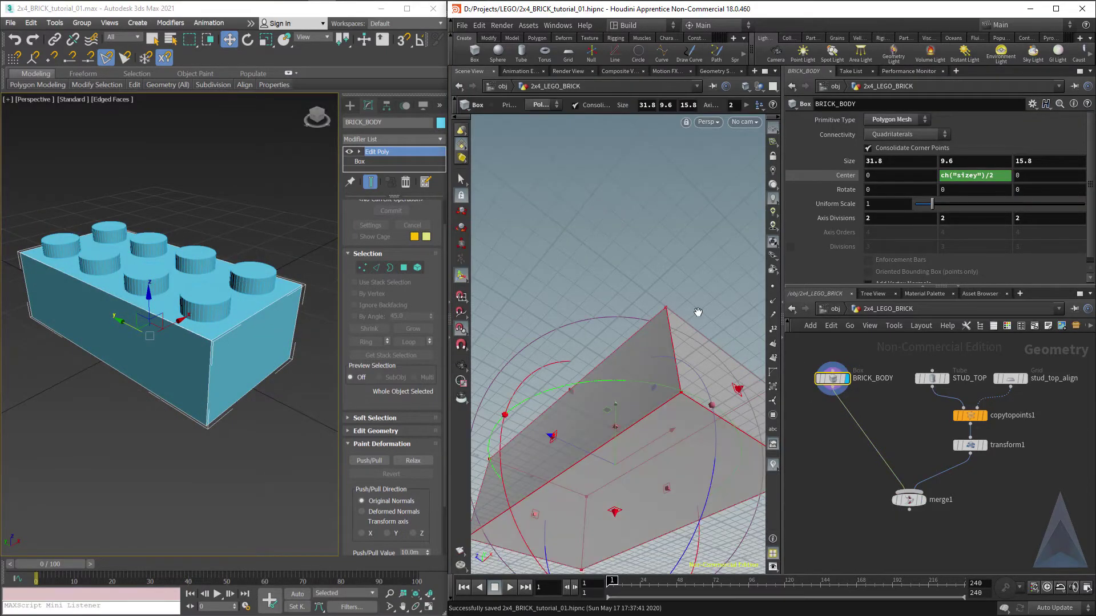
{"action": "left_click_drag", "start_coordinate": [697, 311], "coordinate": [695, 192]}
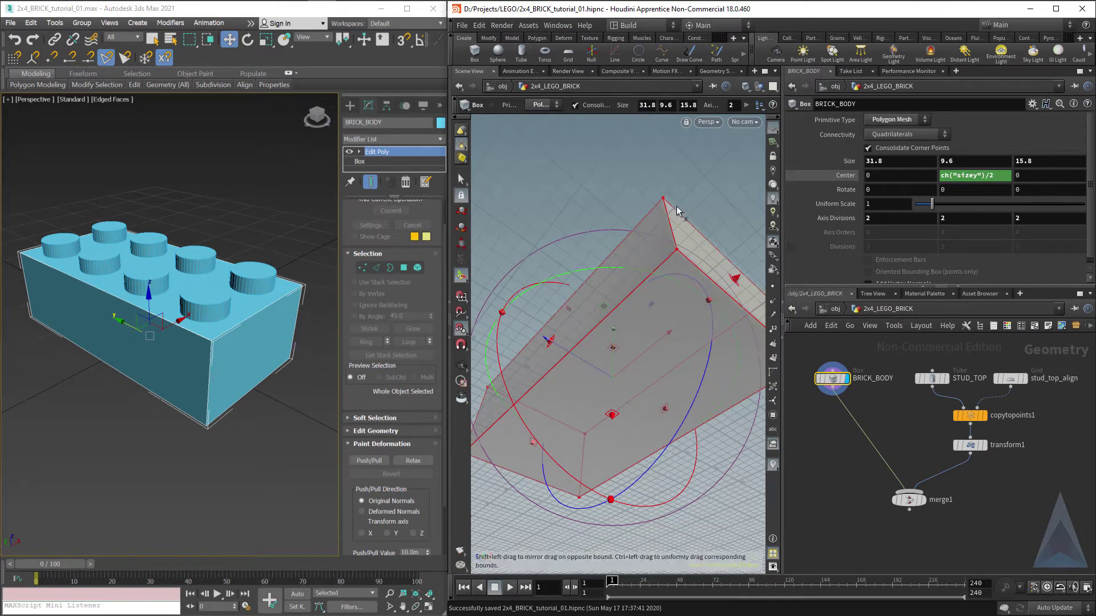
{"action": "left_click", "coordinate": [461, 178]}
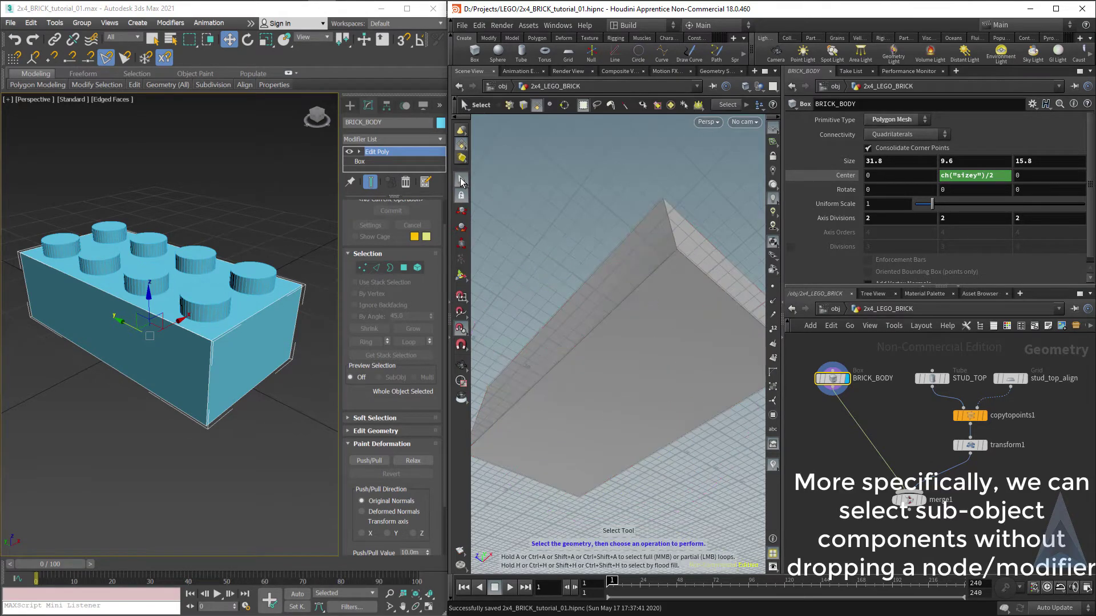
{"action": "left_click", "coordinate": [693, 332]}
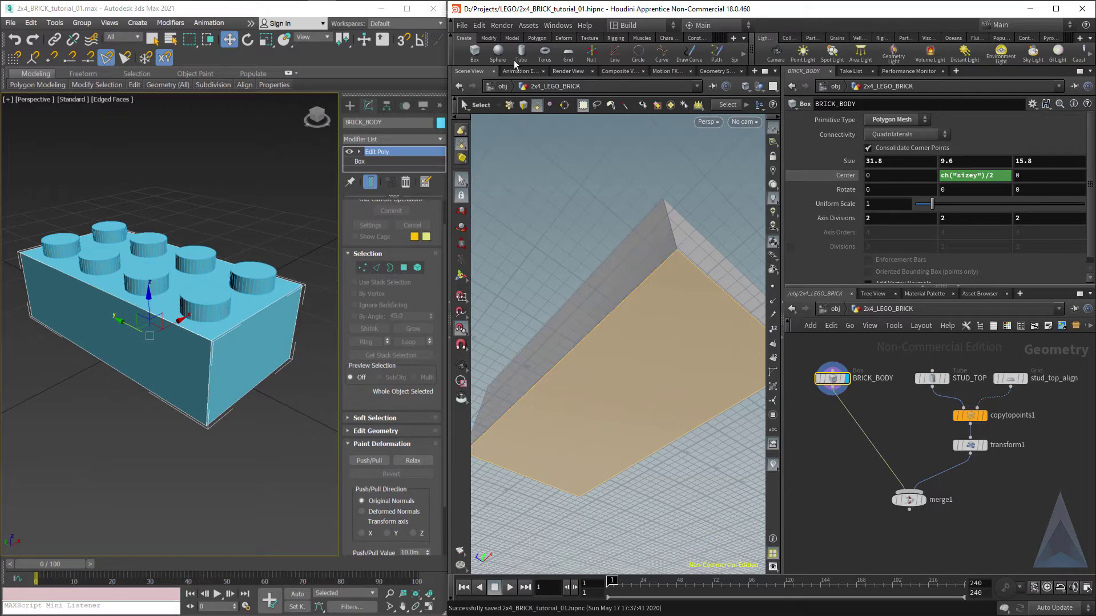
Apply a PolyExtrude to the selected bottom face with an inset of 1.2
{"action": "left_click", "coordinate": [533, 39]}
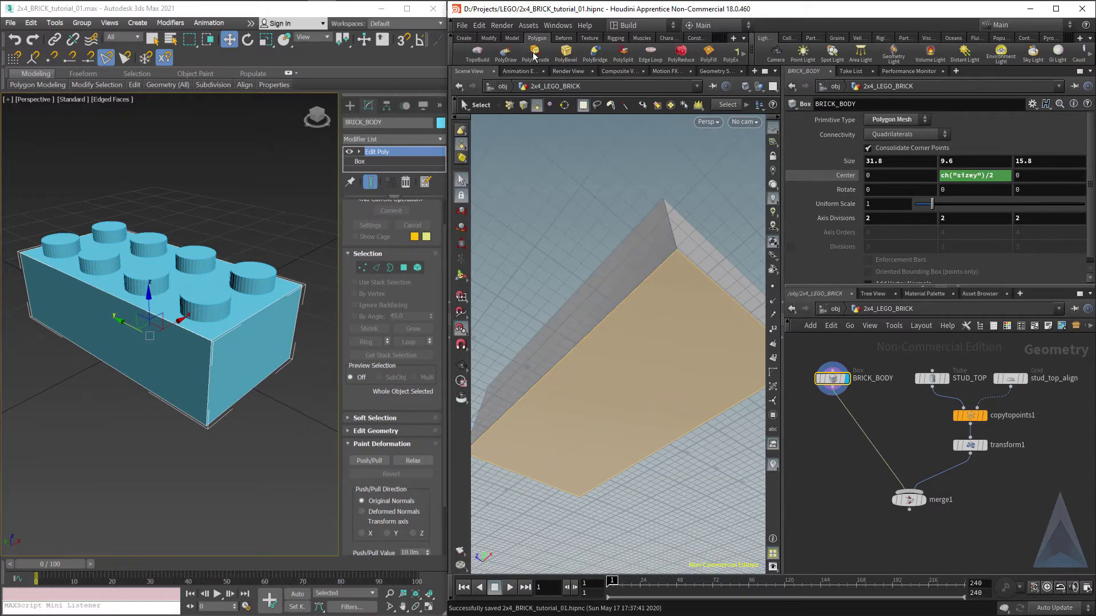
{"action": "key", "text": "Tab"}
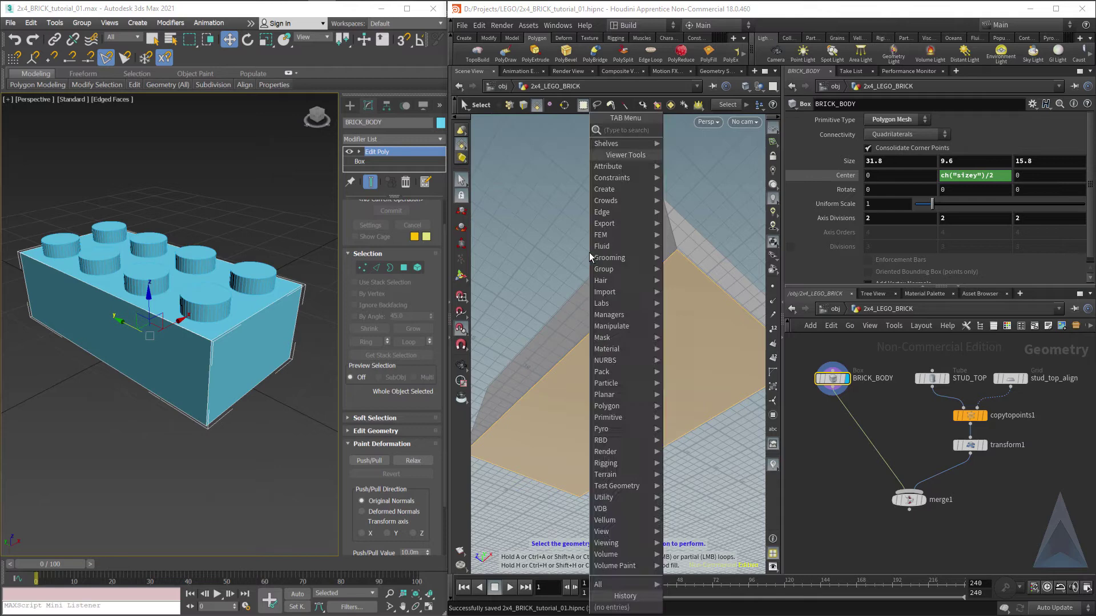
{"action": "type", "text": "poly e"}
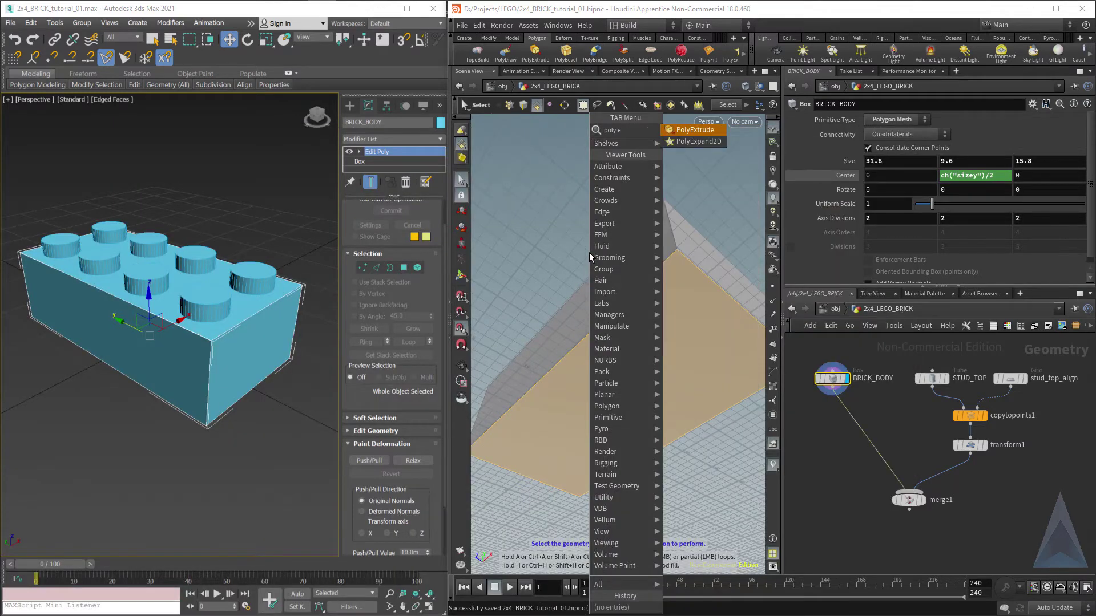
{"action": "key", "text": "Return"}
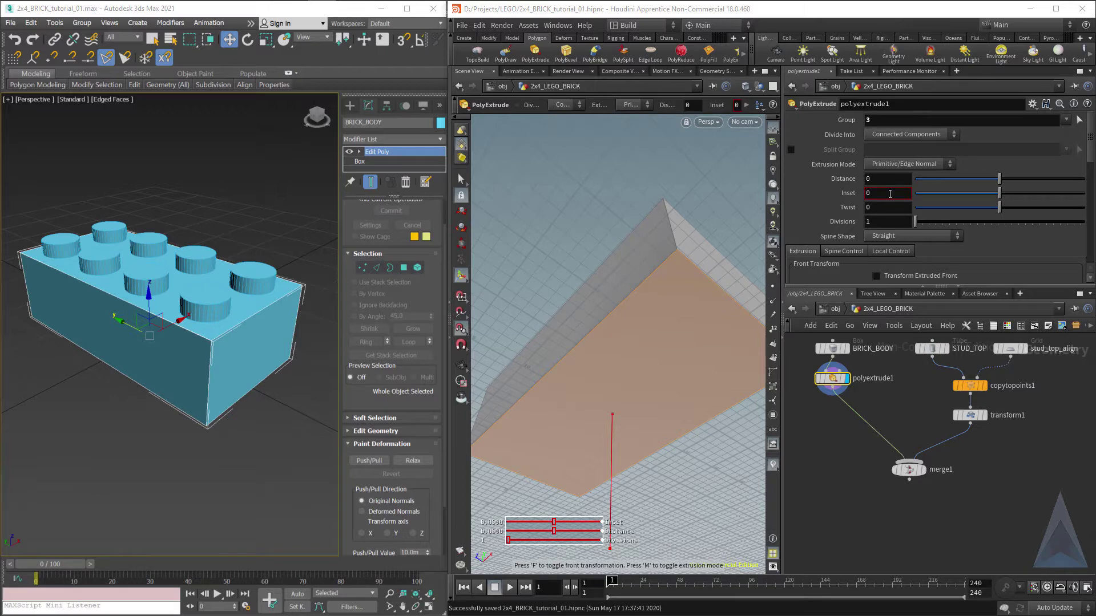
{"action": "left_click_drag", "start_coordinate": [890, 194], "coordinate": [841, 192]}
{"action": "type", "text": "1.2"}
{"action": "key", "text": "Return"}
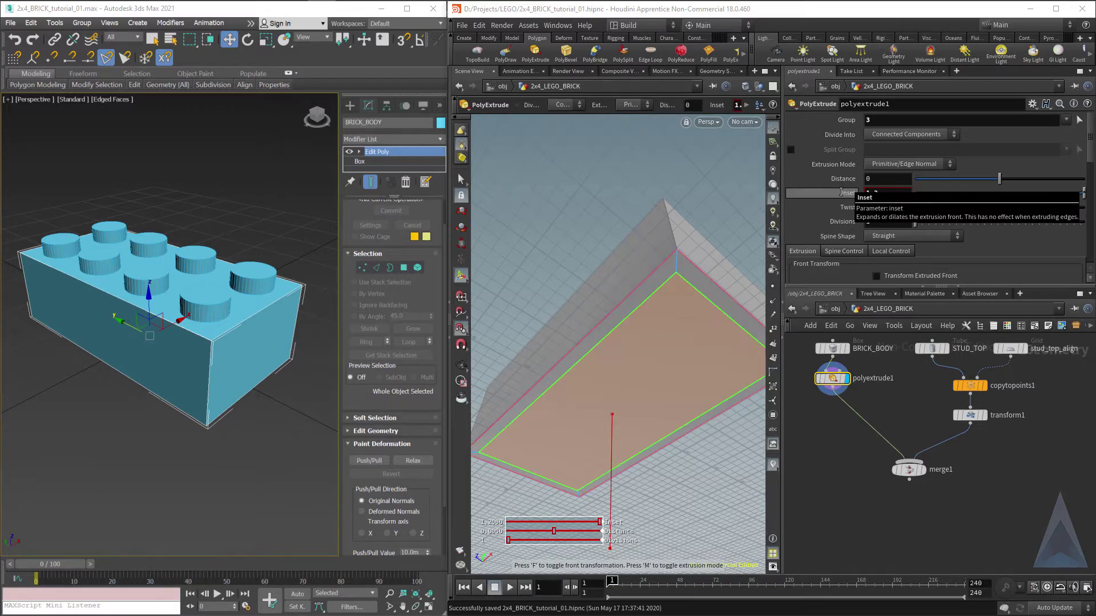
{"action": "key", "text": "Tab"}
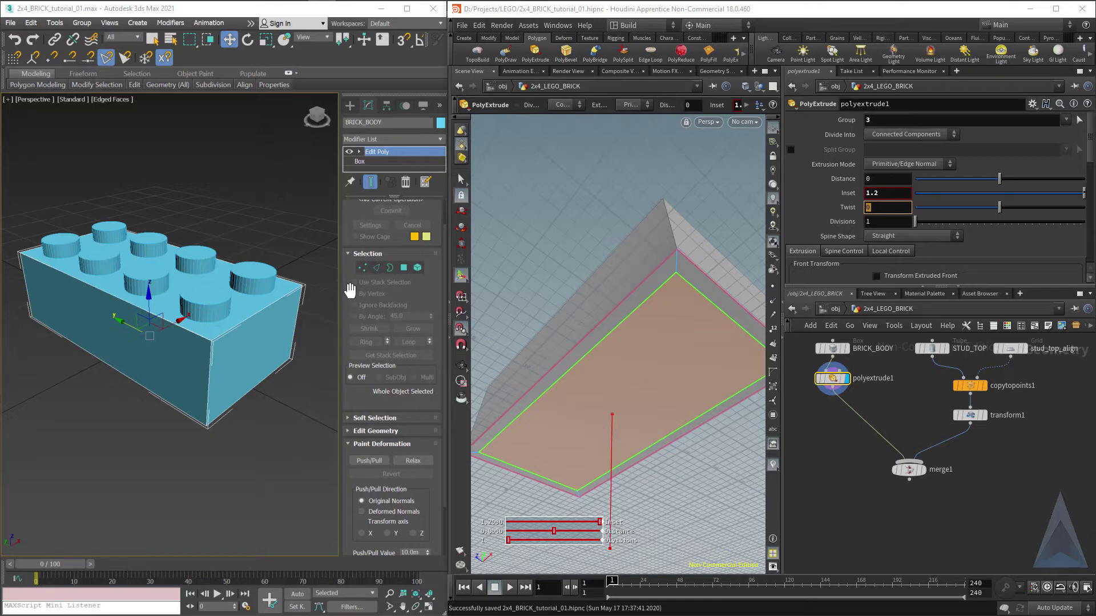
Try out a different distance on the first PolyExtrude node and undo the change
{"action": "left_click_drag", "start_coordinate": [350, 289], "coordinate": [372, 412]}
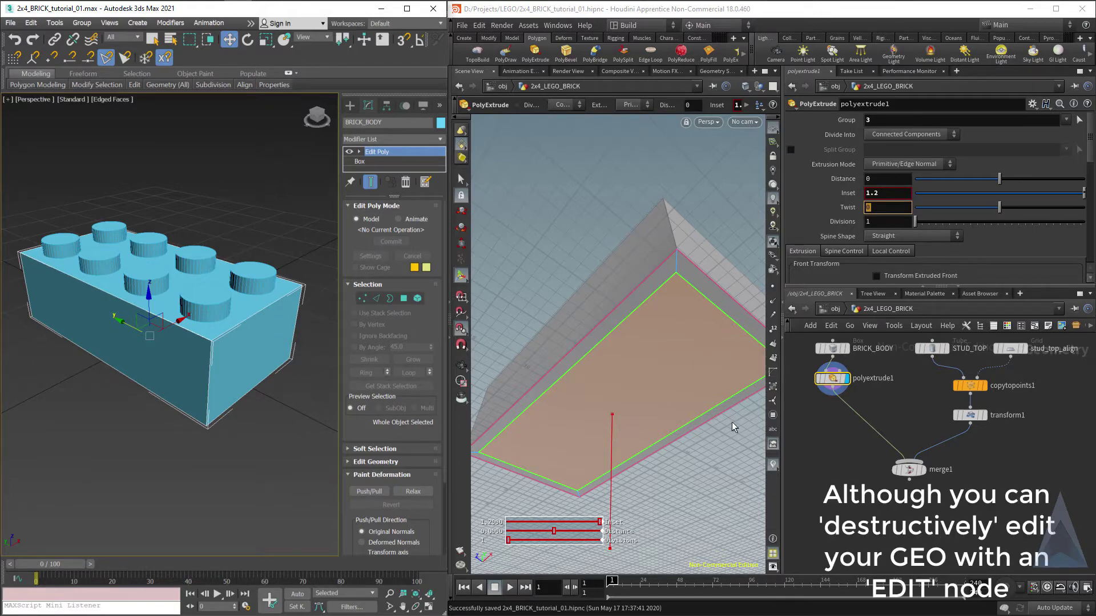
{"action": "middle_click_drag", "start_coordinate": [843, 413], "coordinate": [849, 440]}
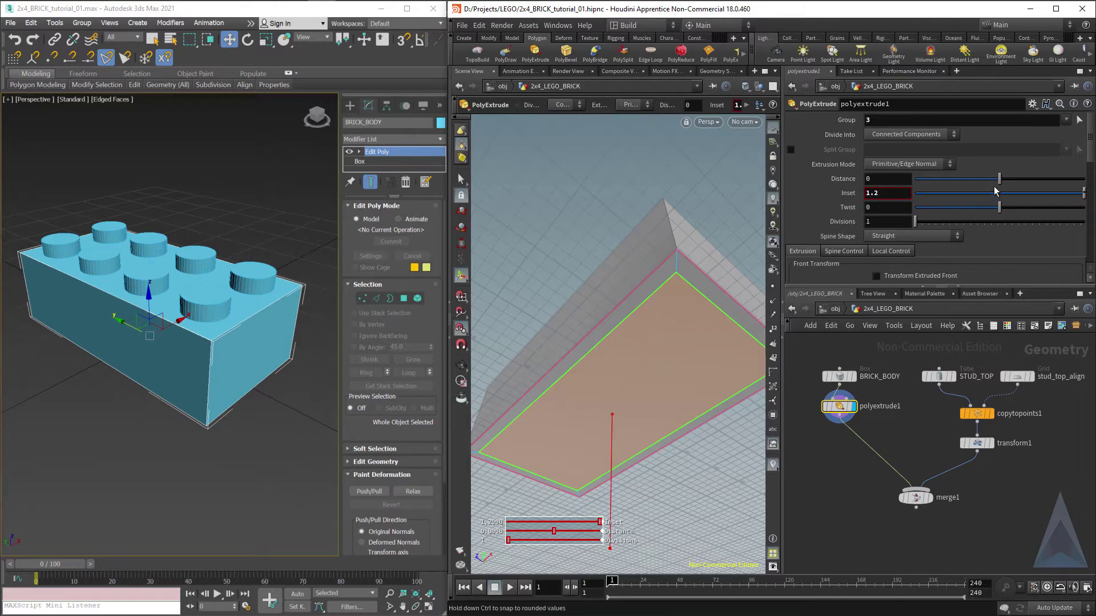
{"action": "left_click_drag", "start_coordinate": [999, 182], "coordinate": [976, 181]}
{"action": "left_click_drag", "start_coordinate": [952, 220], "coordinate": [1023, 217]}
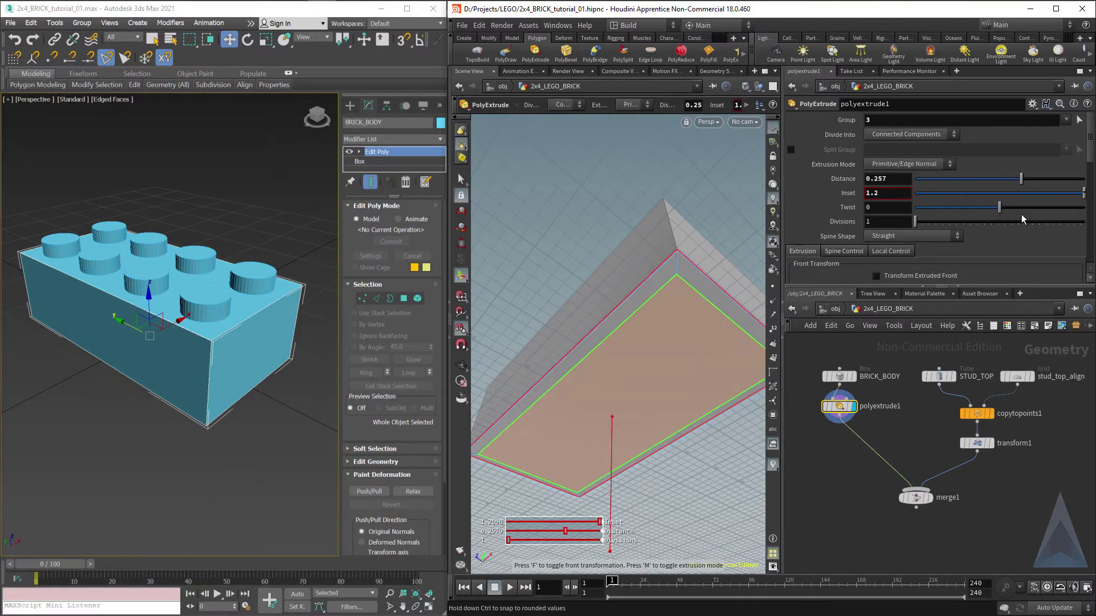
{"action": "key", "text": "ctrl+z"}
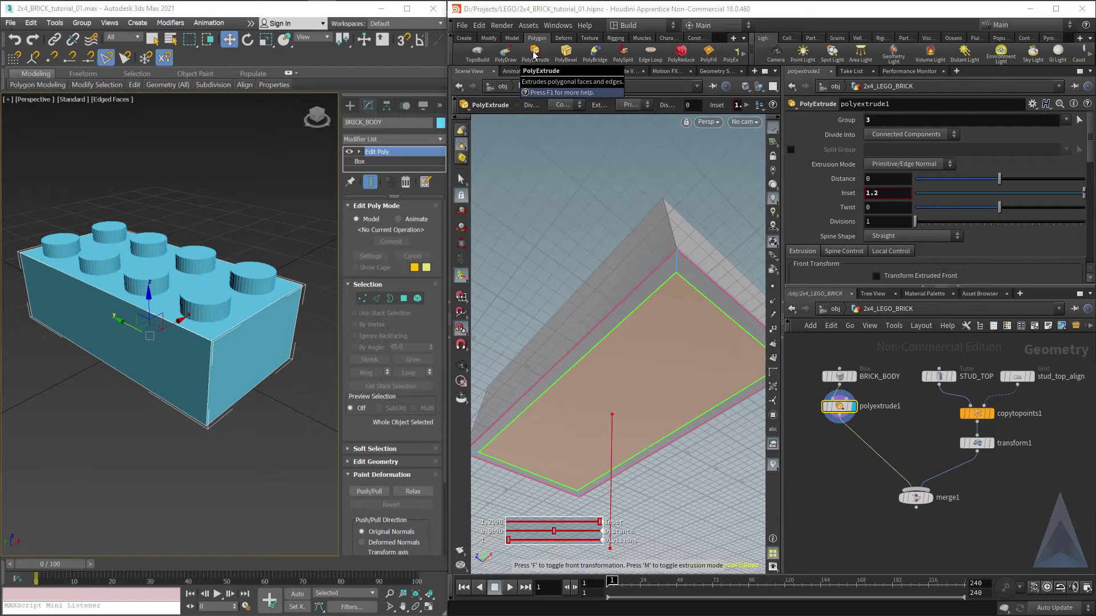
Add a second PolyExtrude on the inset bottom face with a distance of -8.6 and show the result in wireframe
{"action": "left_click", "coordinate": [534, 54]}
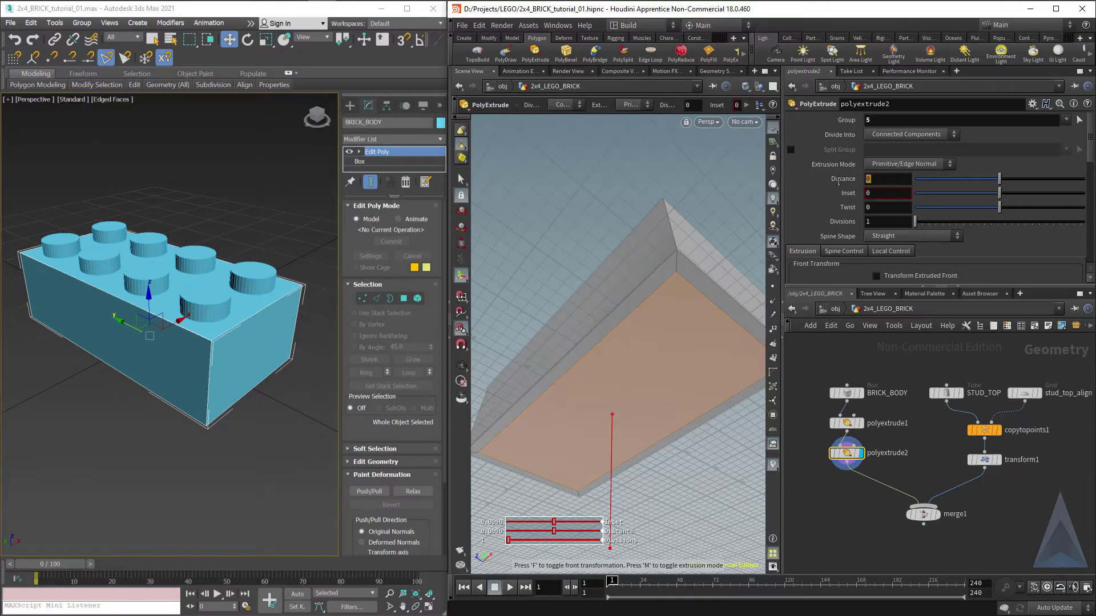
{"action": "type", "text": "-8."}
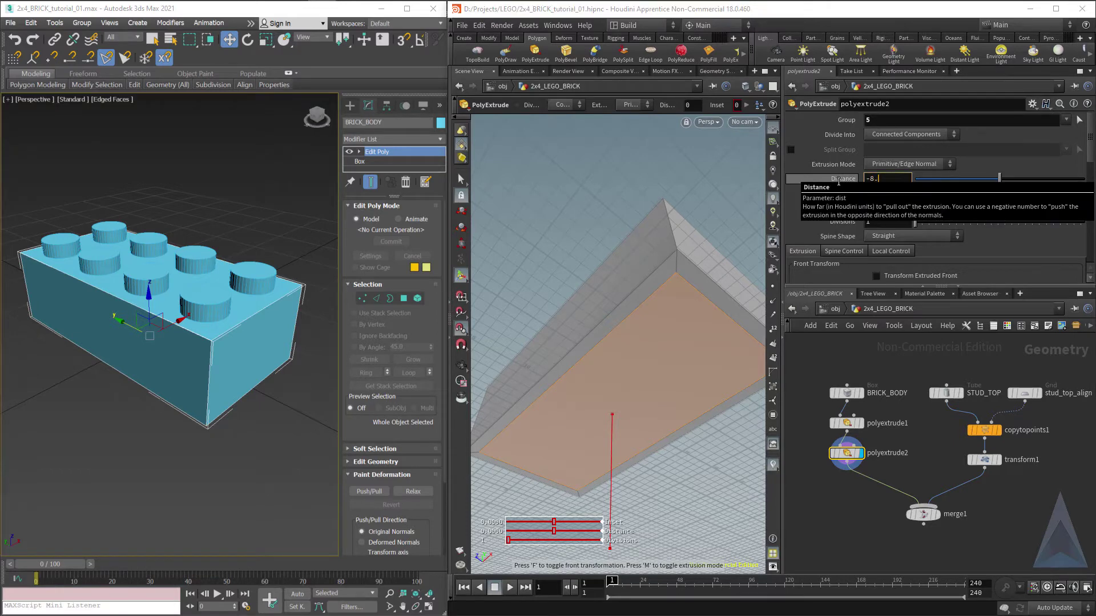
{"action": "type", "text": "6"}
{"action": "key", "text": "Return"}
{"action": "left_click_drag", "start_coordinate": [613, 347], "coordinate": [641, 337], "text": "alt"}
{"action": "key", "text": "Return"}
{"action": "key", "text": "w"}
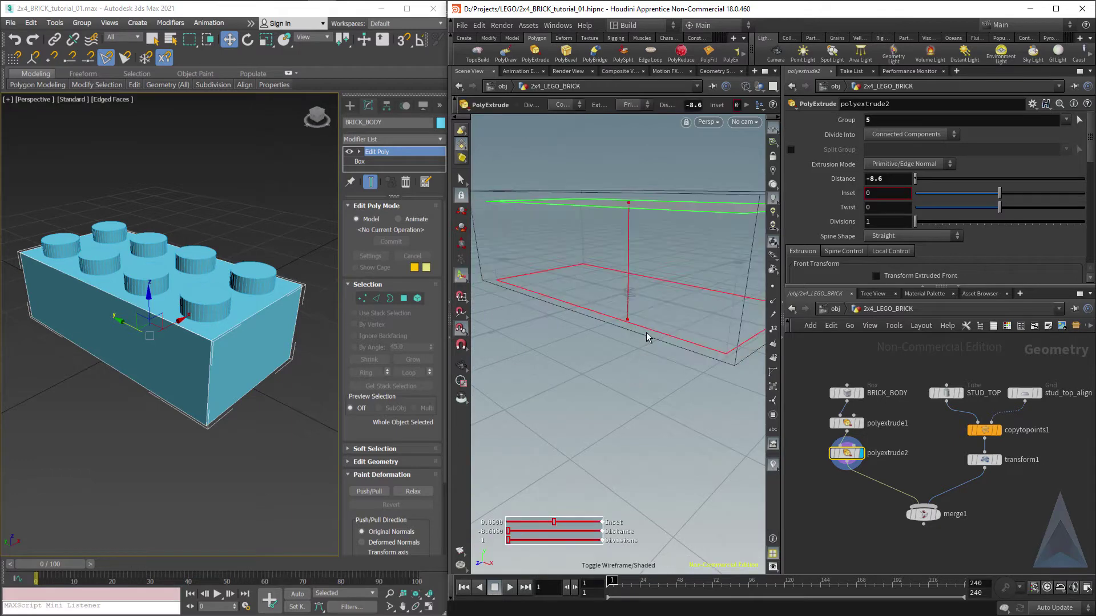
Display and select the merge1 node, and view the hollowed brick shaded from below
{"action": "key", "text": "Escape"}
{"action": "mouse_move", "coordinate": [604, 289]}
{"action": "left_mouse_down"}
{"action": "mouse_move", "coordinate": [658, 277]}
{"action": "mouse_move", "coordinate": [587, 299]}
{"action": "left_mouse_up"}
{"action": "left_click", "coordinate": [937, 515]}
{"action": "middle_click_drag", "start_coordinate": [607, 351], "coordinate": [611, 386], "text": "alt"}
{"action": "left_click_drag", "start_coordinate": [611, 386], "coordinate": [644, 363], "text": "alt"}
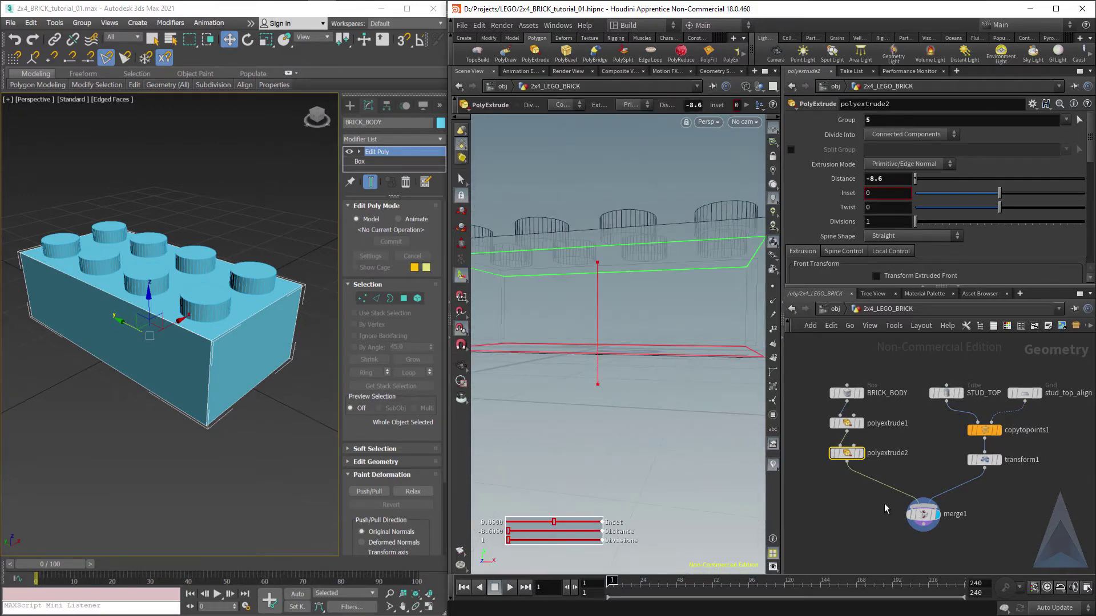
{"action": "left_click", "coordinate": [929, 521]}
{"action": "mouse_move", "coordinate": [604, 313]}
{"action": "left_mouse_down"}
{"action": "mouse_move", "coordinate": [572, 342]}
{"action": "mouse_move", "coordinate": [570, 288]}
{"action": "left_mouse_up"}
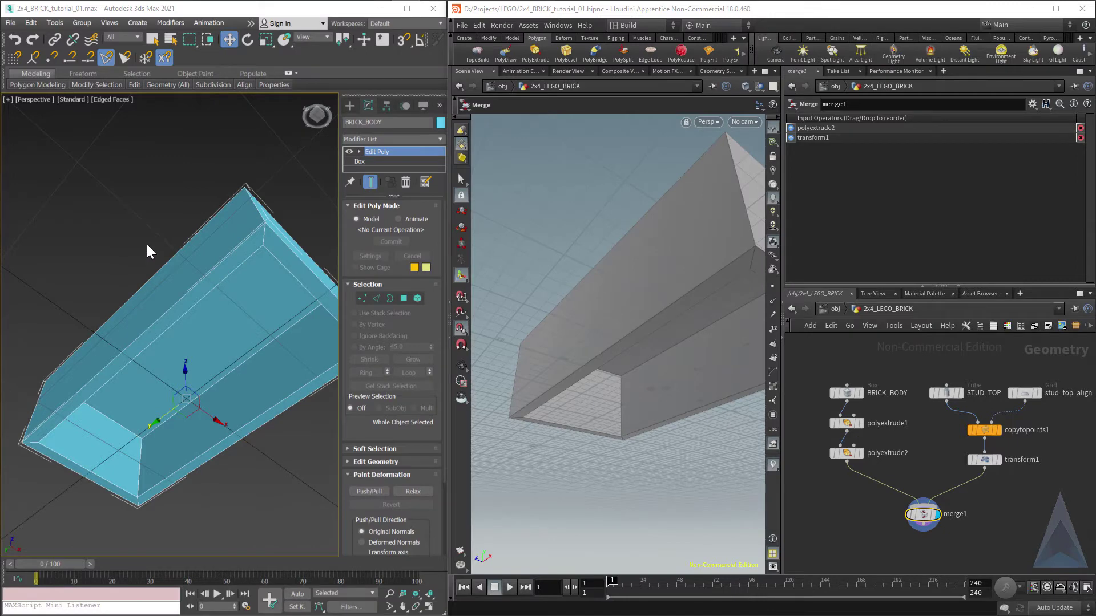
Draw a tube centred on the brick's origin in the top wireframe view, about 2.55 m outer and 1.07 m inner radius
{"action": "middle_click_drag", "start_coordinate": [147, 246], "coordinate": [142, 256], "text": "alt"}
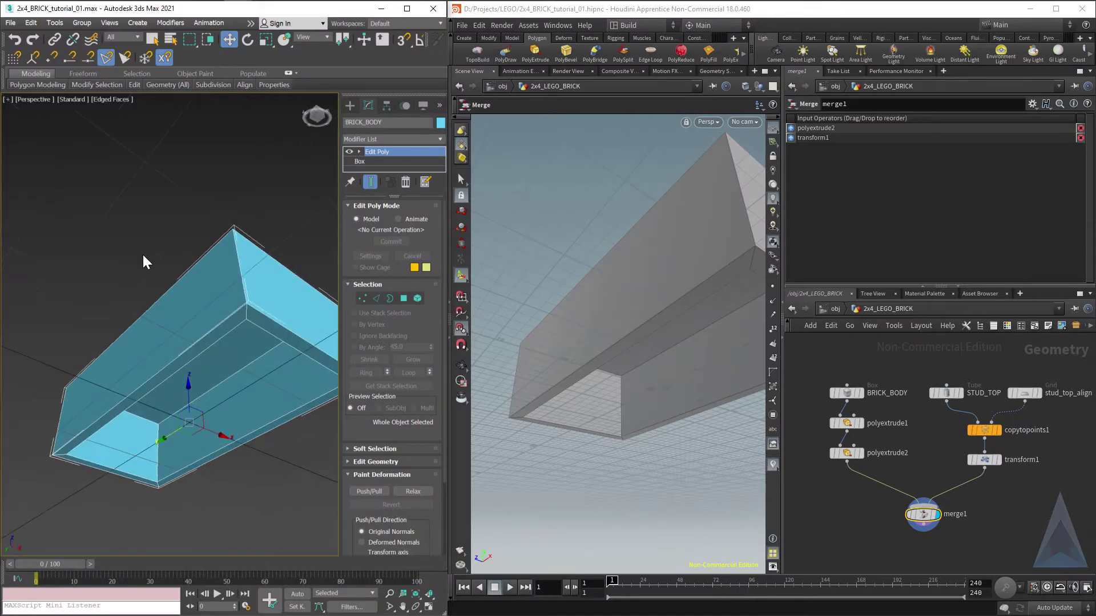
{"action": "key", "text": "t"}
{"action": "key", "text": "z"}
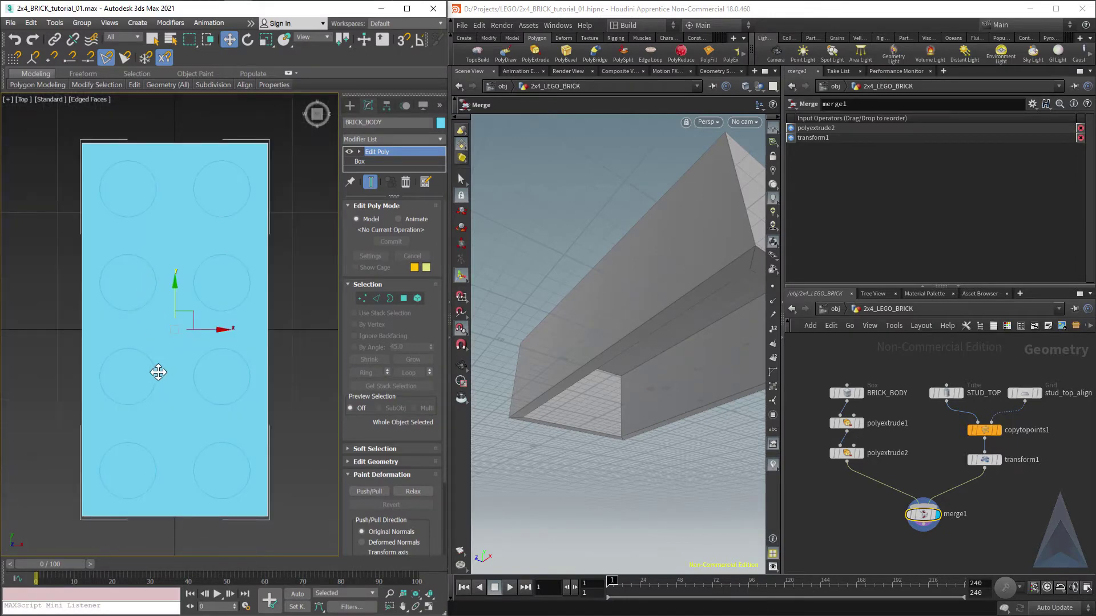
{"action": "key", "text": "F3"}
{"action": "left_click", "coordinate": [347, 107]}
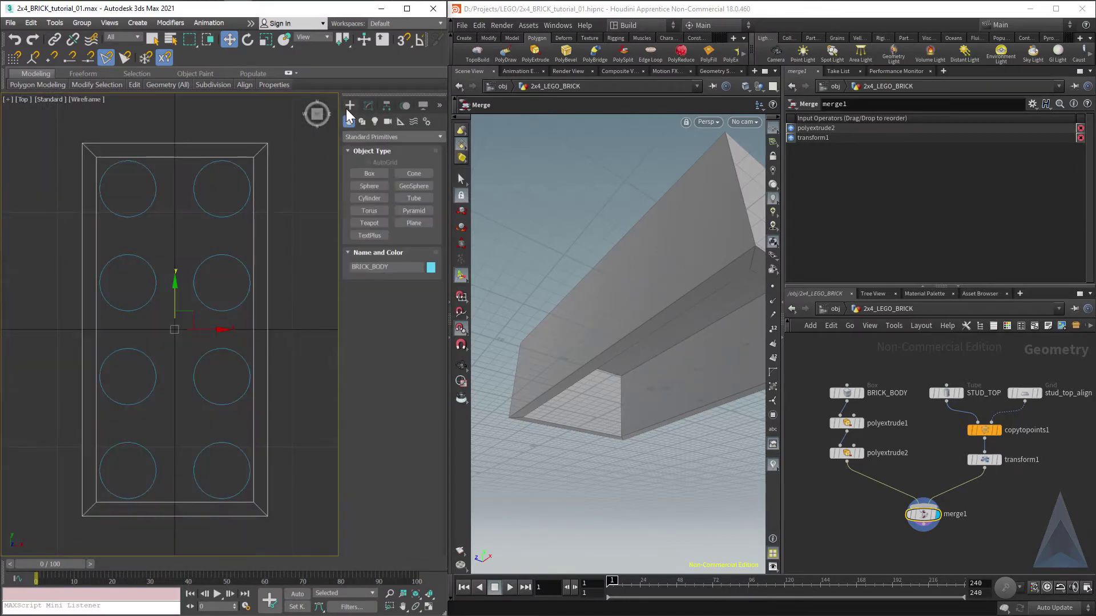
{"action": "left_click", "coordinate": [414, 198]}
{"action": "key", "text": "s"}
{"action": "left_click_drag", "start_coordinate": [175, 329], "coordinate": [193, 353]}
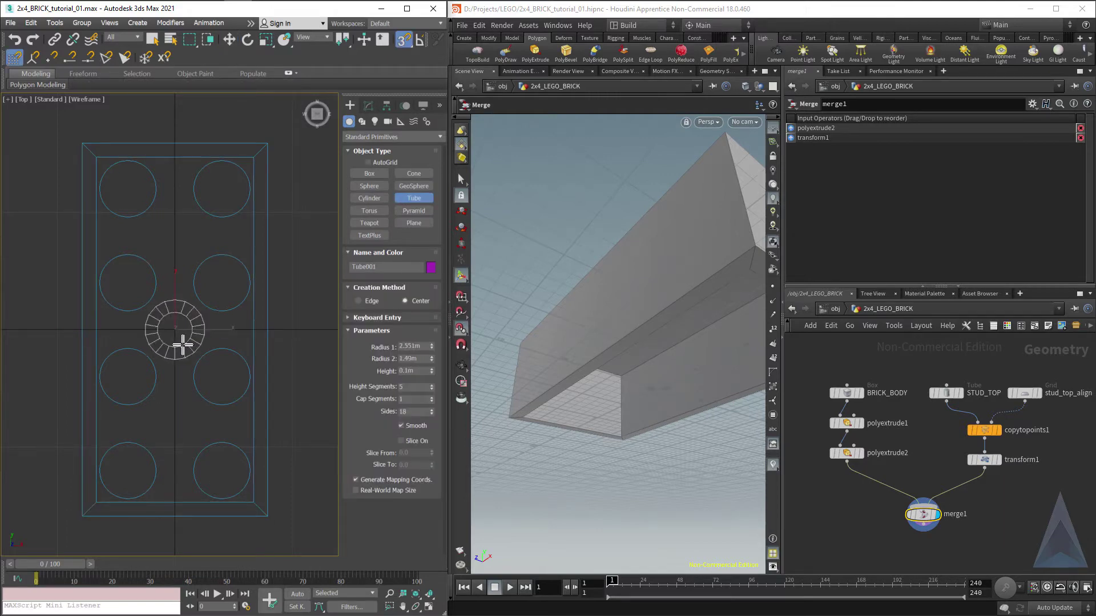
{"action": "left_click", "coordinate": [181, 341]}
{"action": "left_click", "coordinate": [174, 297]}
Set the tube's Radius 1 to 3.255 m, Radius 2 to 2.4 m and Height to 8.6 m
{"action": "left_click", "coordinate": [369, 105]}
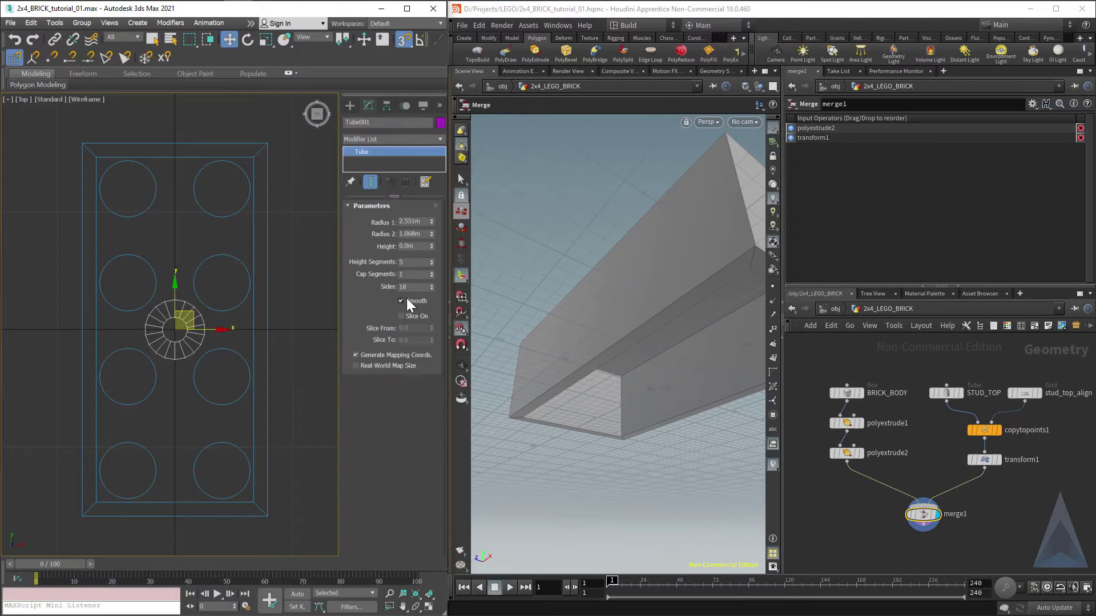
{"action": "double_click", "coordinate": [423, 220]}
{"action": "type", "text": "3.2"}
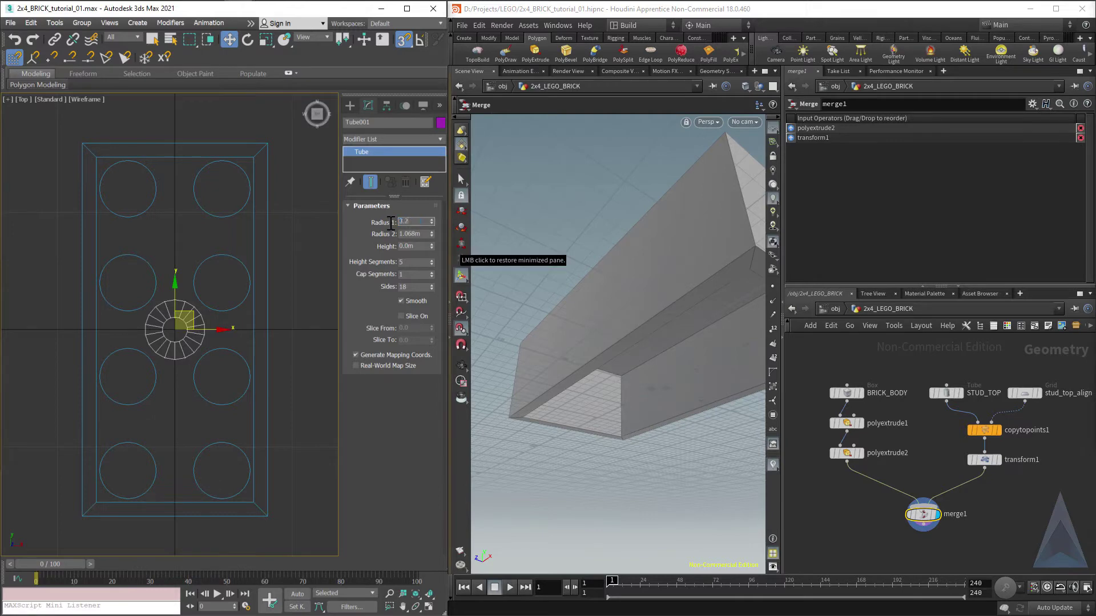
{"action": "key", "text": "Return"}
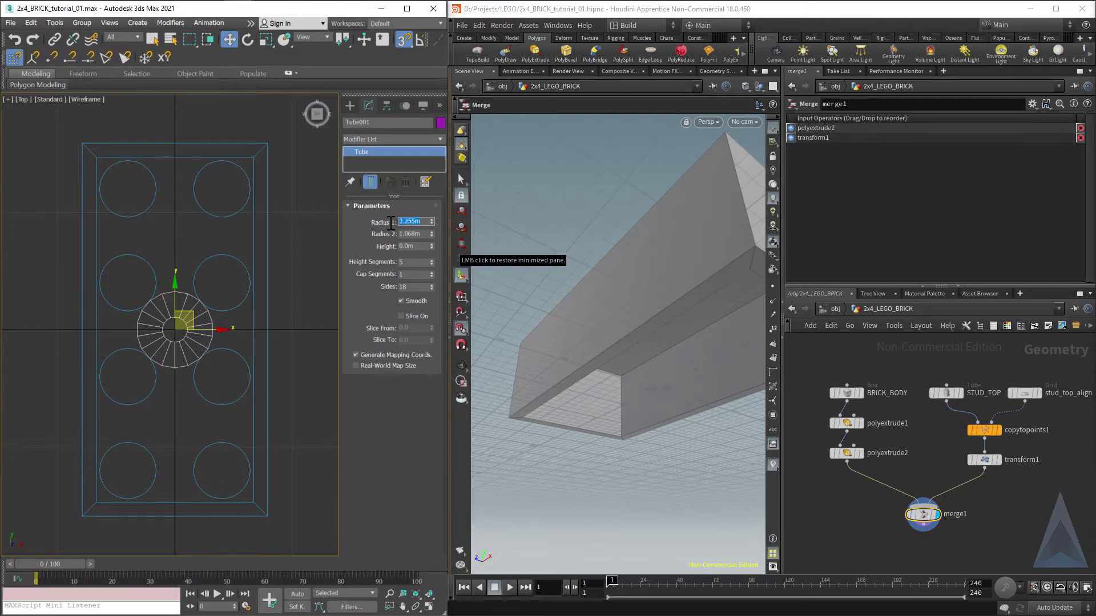
{"action": "key", "text": "alt+Tab"}
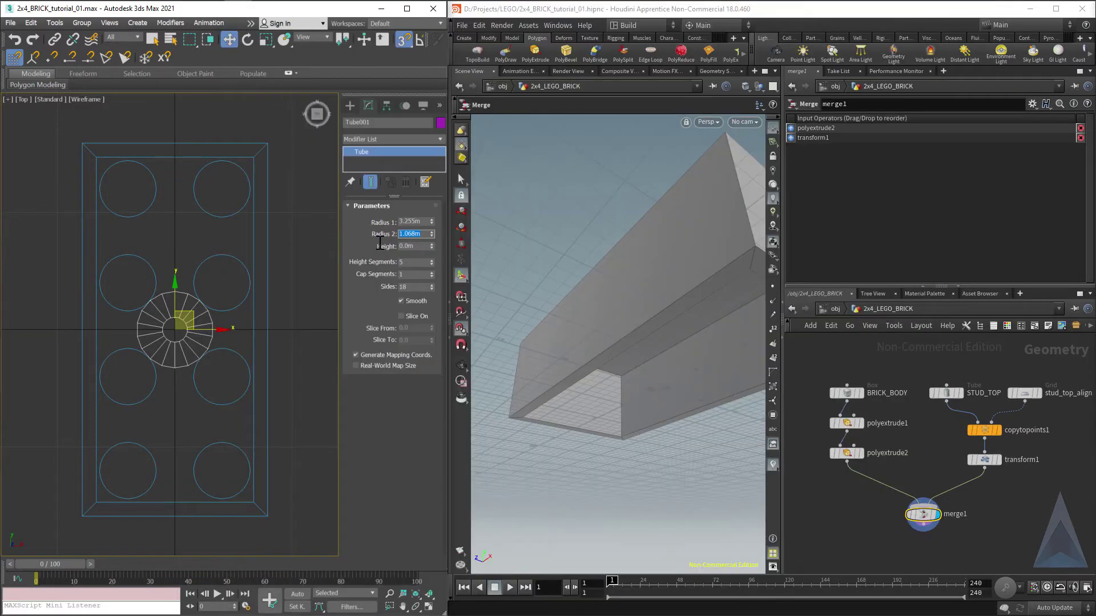
{"action": "type", "text": "2.4"}
{"action": "key", "text": "Return"}
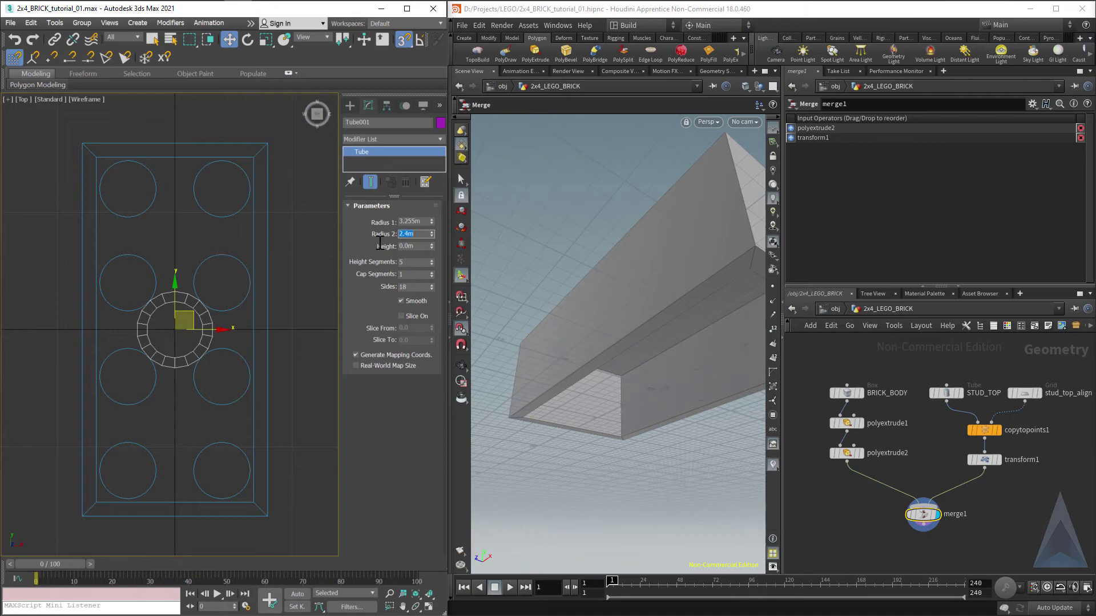
{"action": "key", "text": "Tab"}
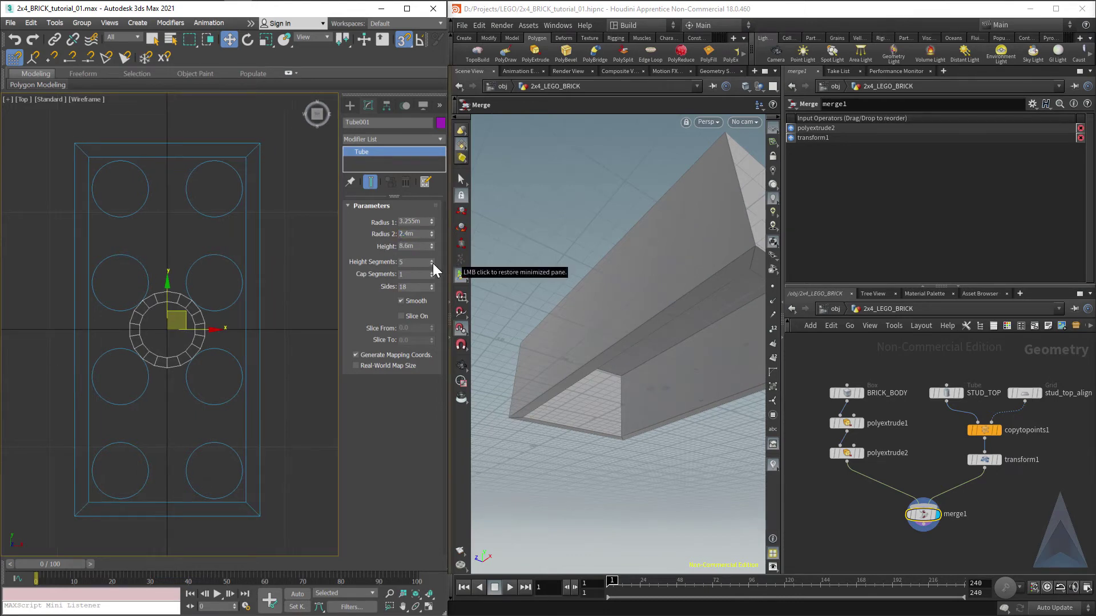
Reduce the tube to 1 height segment and set its sides to 40
{"action": "right_click", "coordinate": [432, 261]}
{"action": "double_click", "coordinate": [412, 287]}
{"action": "type", "text": "40"}
{"action": "key", "text": "Return"}
Inspect the tube's fit inside the brick cavity and between the studs from the front and the top
{"action": "middle_click_drag", "start_coordinate": [295, 356], "coordinate": [278, 350]}
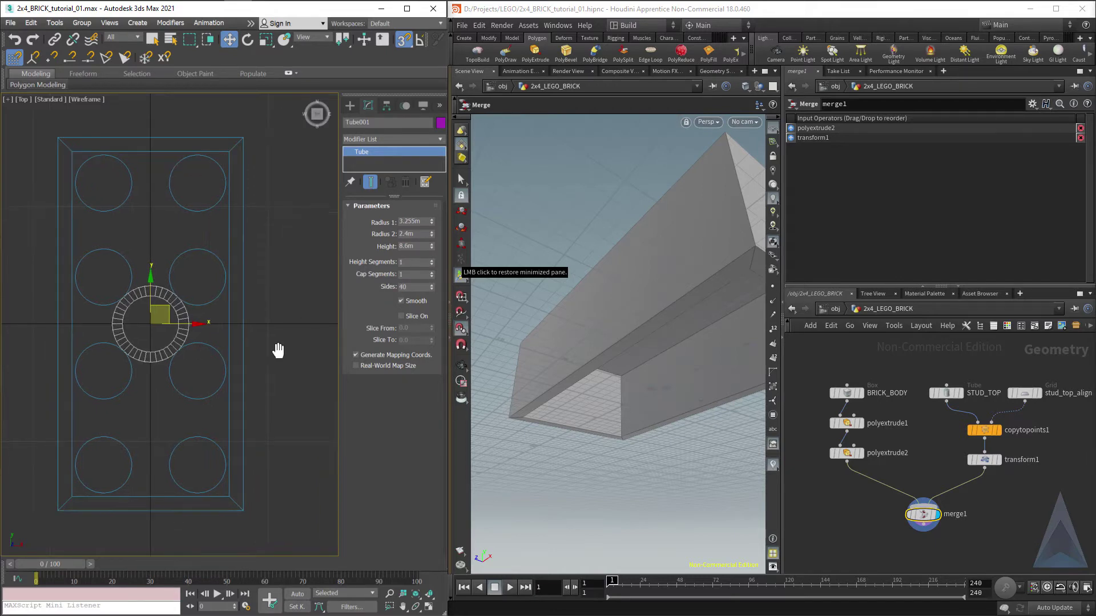
{"action": "key", "text": "f"}
{"action": "scroll", "coordinate": [218, 392], "scroll_direction": "down", "scroll_amount": 5}
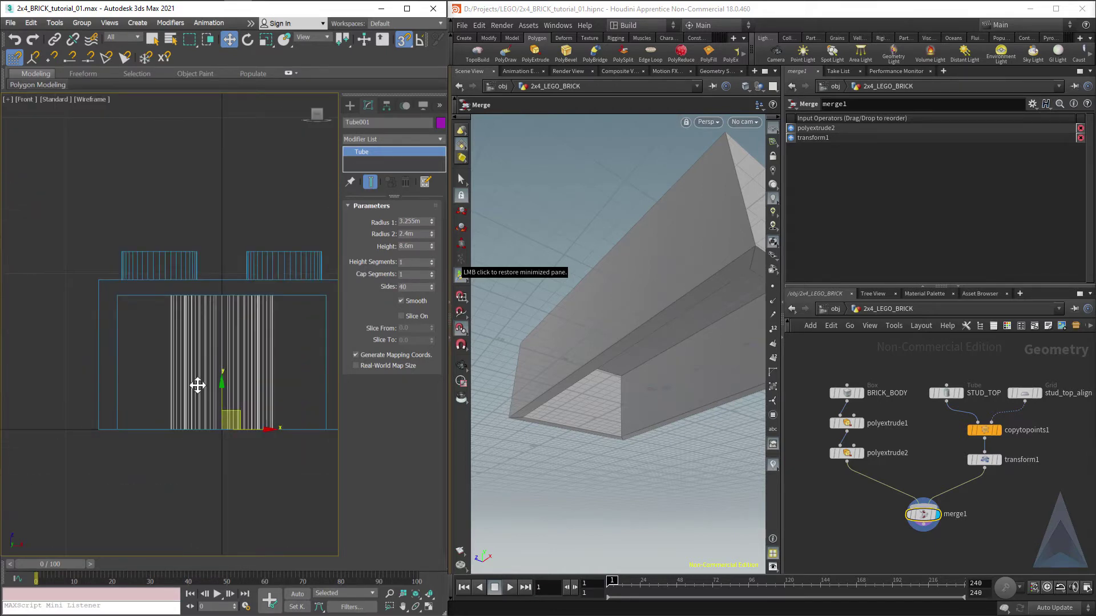
{"action": "key", "text": "p"}
{"action": "middle_click_drag", "start_coordinate": [174, 365], "coordinate": [166, 365]}
{"action": "key", "text": "t"}
{"action": "key", "text": "z"}
{"action": "scroll", "coordinate": [169, 366], "scroll_direction": "down", "scroll_amount": 4}
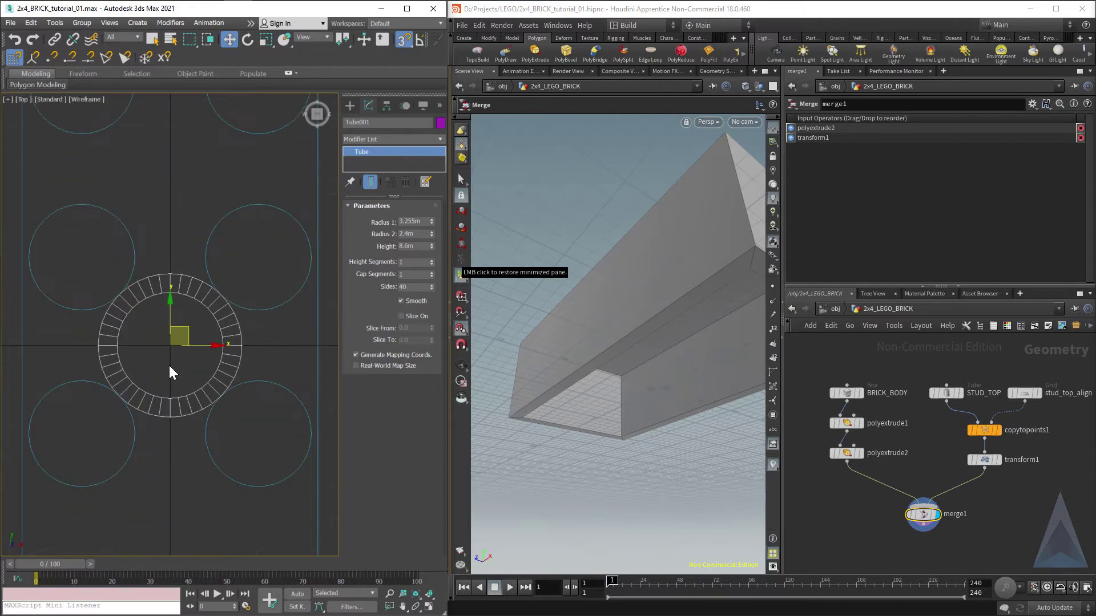
{"action": "scroll", "coordinate": [170, 367], "scroll_direction": "down", "scroll_amount": 3}
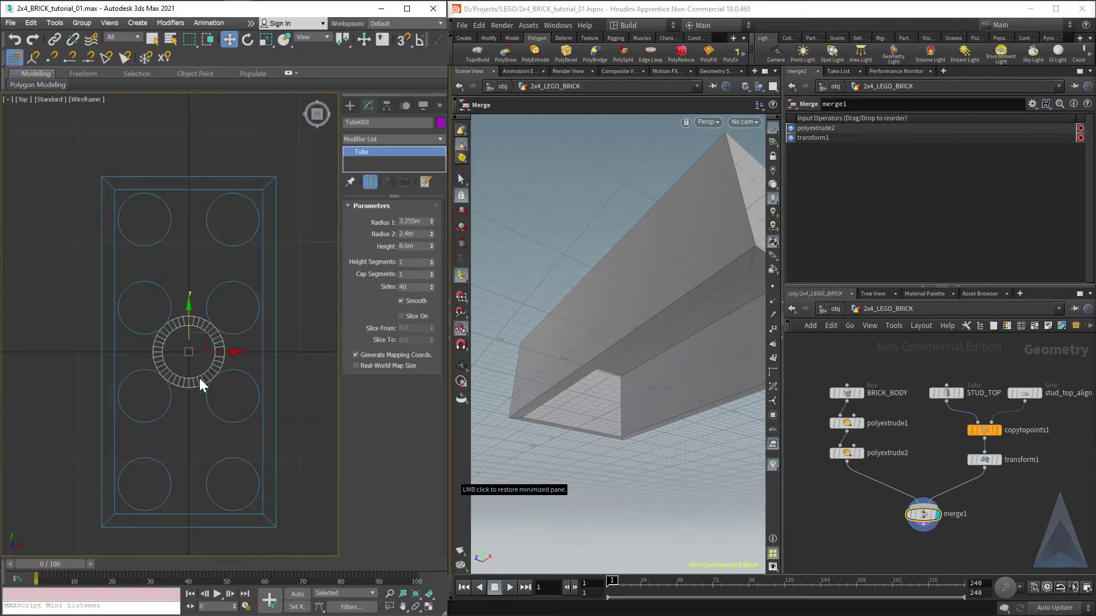
Clone the tube as an instance and offset the clone 8 m along Y
{"action": "key", "text": "ctrl+v"}
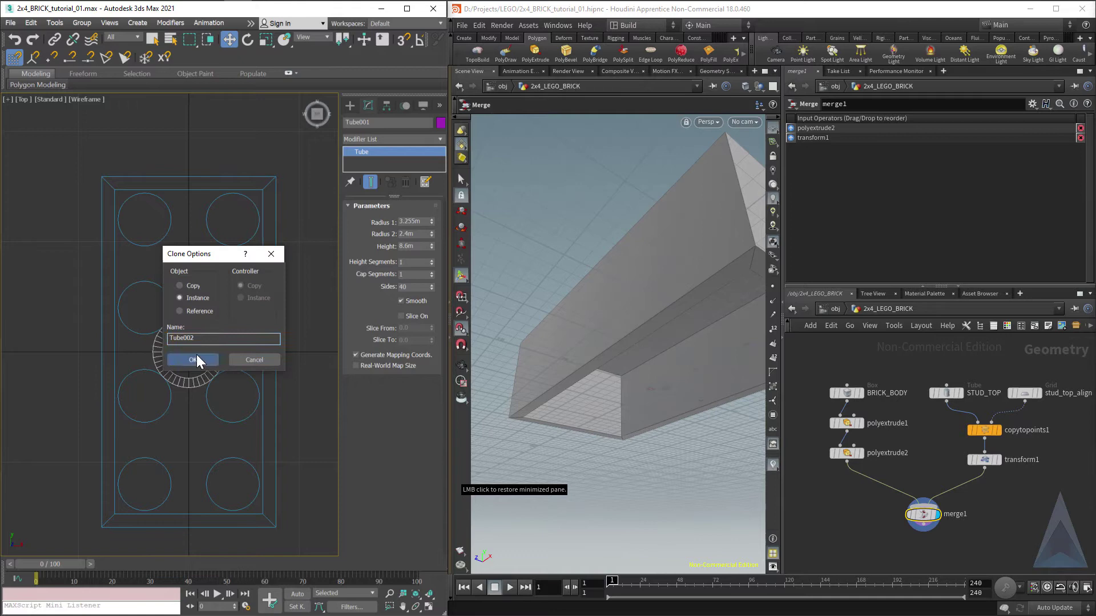
{"action": "left_click", "coordinate": [197, 357]}
{"action": "key", "text": "F12"}
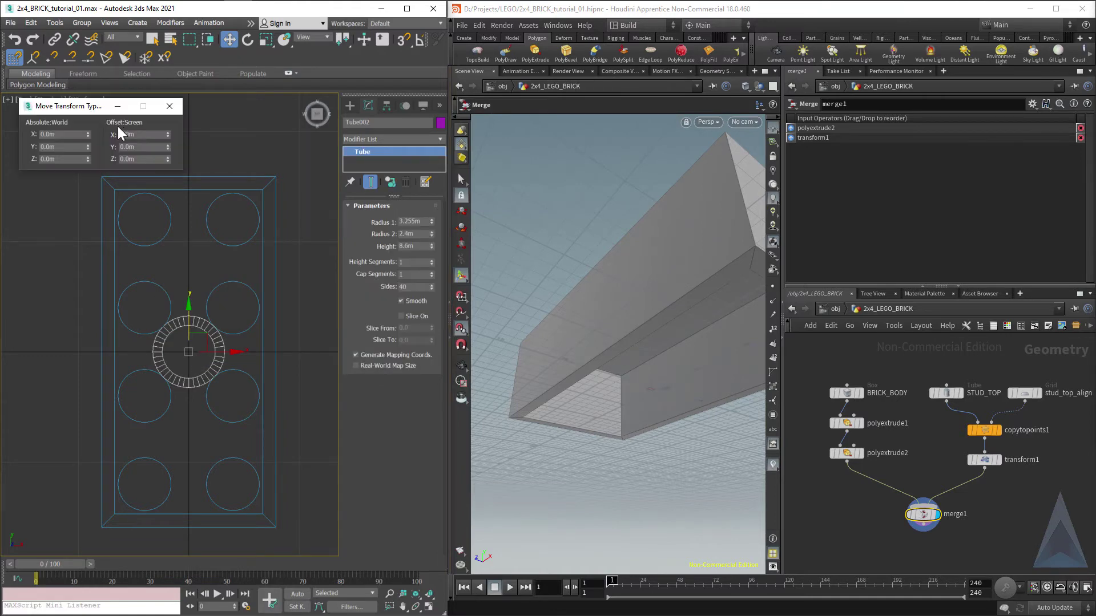
{"action": "left_click", "coordinate": [143, 147]}
{"action": "type", "text": "8"}
{"action": "key", "text": "Return"}
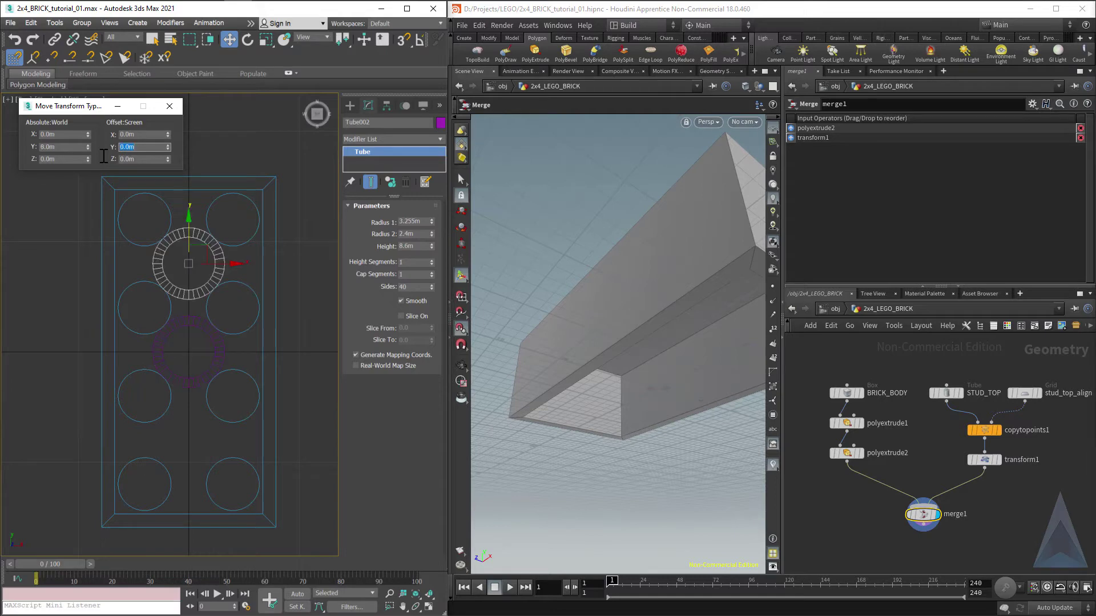
Clone the central tube as another instance and offset the clone -8 m along Y
{"action": "left_click", "coordinate": [166, 348]}
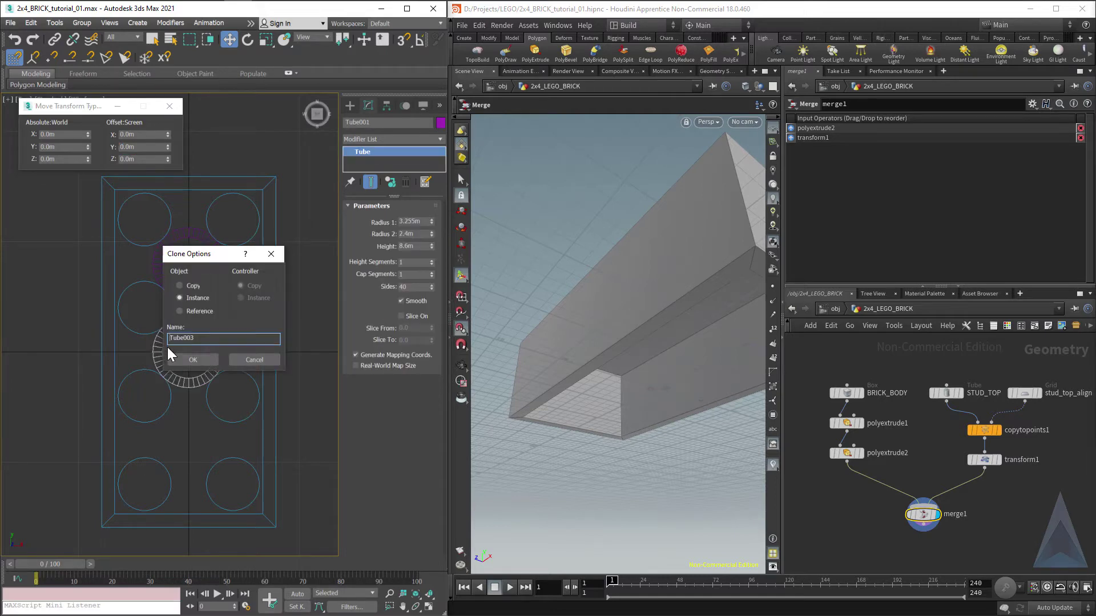
{"action": "key", "text": "Return"}
{"action": "left_click_drag", "start_coordinate": [144, 148], "coordinate": [99, 156]}
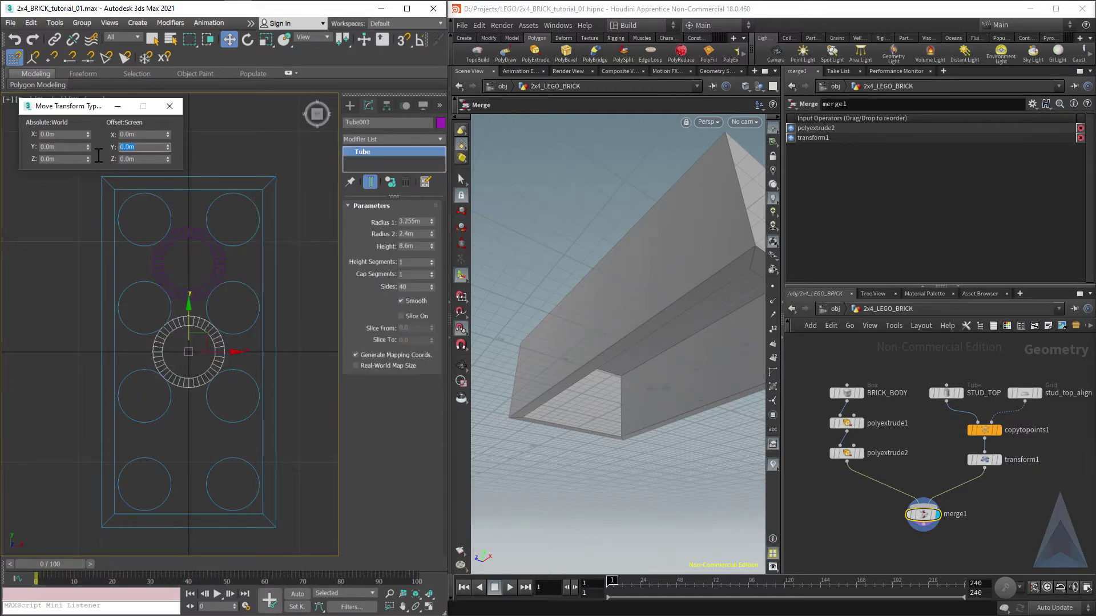
{"action": "type", "text": "-8"}
{"action": "key", "text": "Return"}
Select all three tubes and examine their placement against the studs and brick body in top, shaded perspective and side views
{"action": "left_click_drag", "start_coordinate": [184, 266], "coordinate": [202, 431]}
{"action": "scroll", "coordinate": [214, 357], "scroll_direction": "up", "scroll_amount": 6}
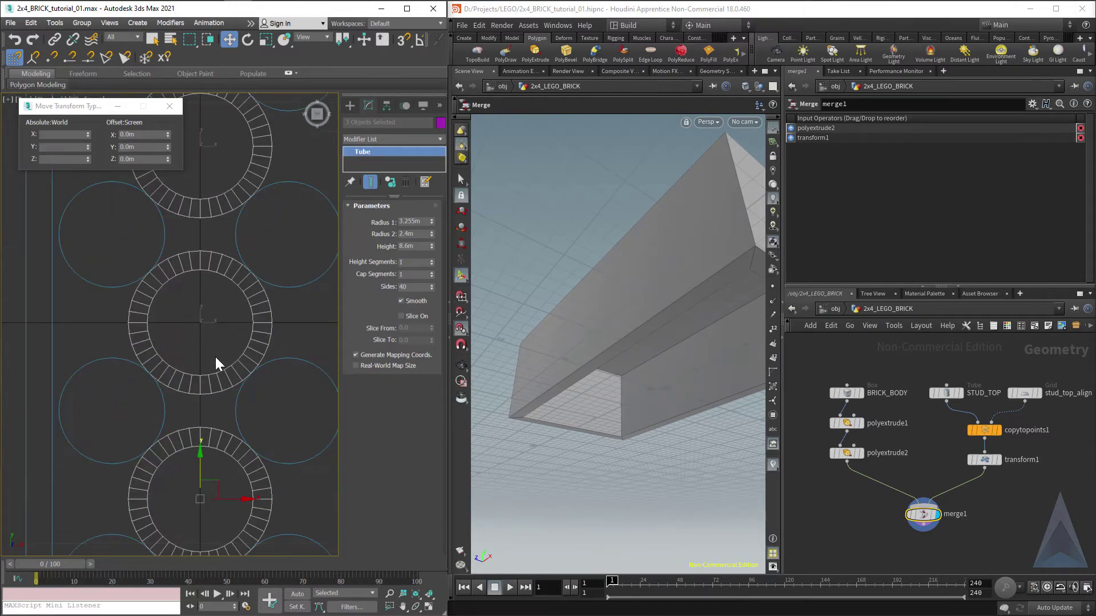
{"action": "scroll", "coordinate": [273, 403], "scroll_direction": "down", "scroll_amount": 5}
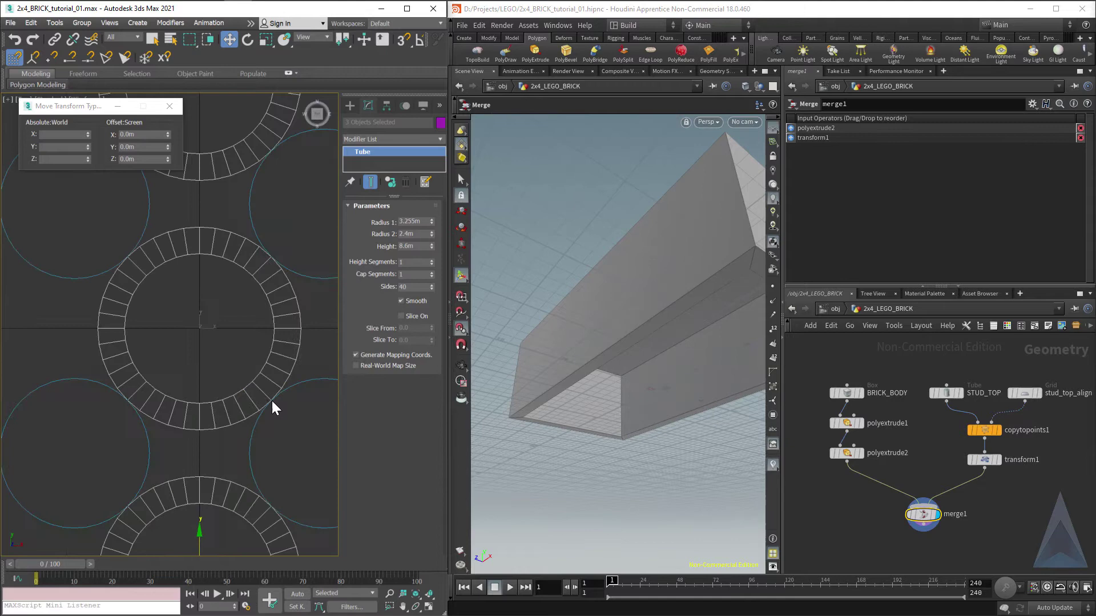
{"action": "scroll", "coordinate": [246, 261], "scroll_direction": "down", "scroll_amount": 2}
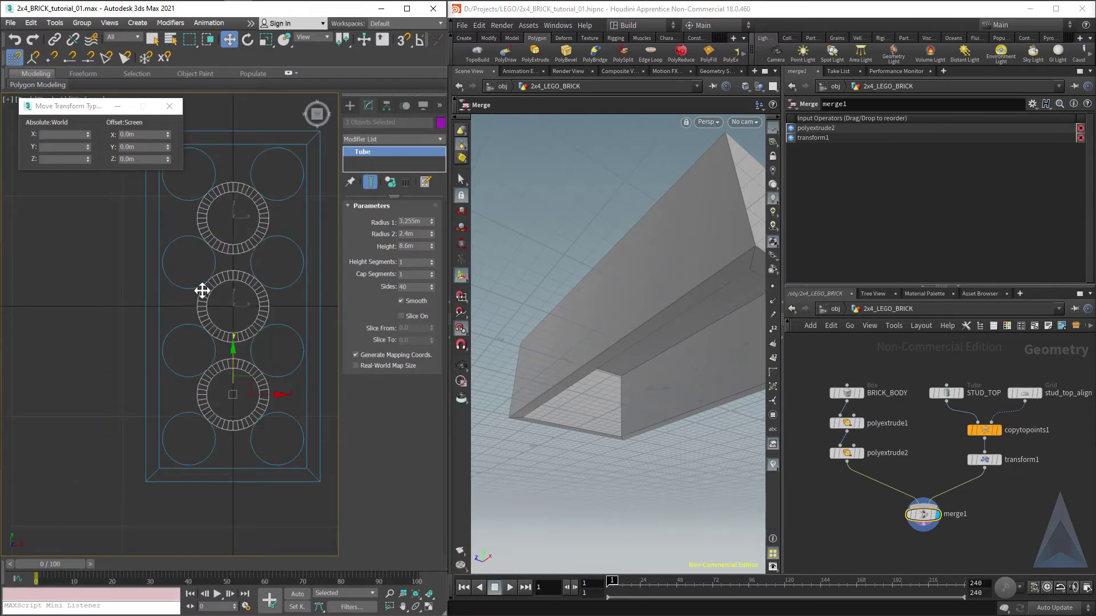
{"action": "mouse_move", "coordinate": [214, 289]}
{"action": "middle_mouse_down", "text": "alt"}
{"action": "mouse_move", "coordinate": [224, 341]}
{"action": "mouse_move", "coordinate": [225, 296]}
{"action": "mouse_move", "coordinate": [245, 430]}
{"action": "mouse_move", "coordinate": [225, 422]}
{"action": "middle_mouse_up", "text": "alt"}
{"action": "key", "text": "F3"}
{"action": "middle_click_drag", "start_coordinate": [219, 325], "coordinate": [215, 348], "text": "alt"}
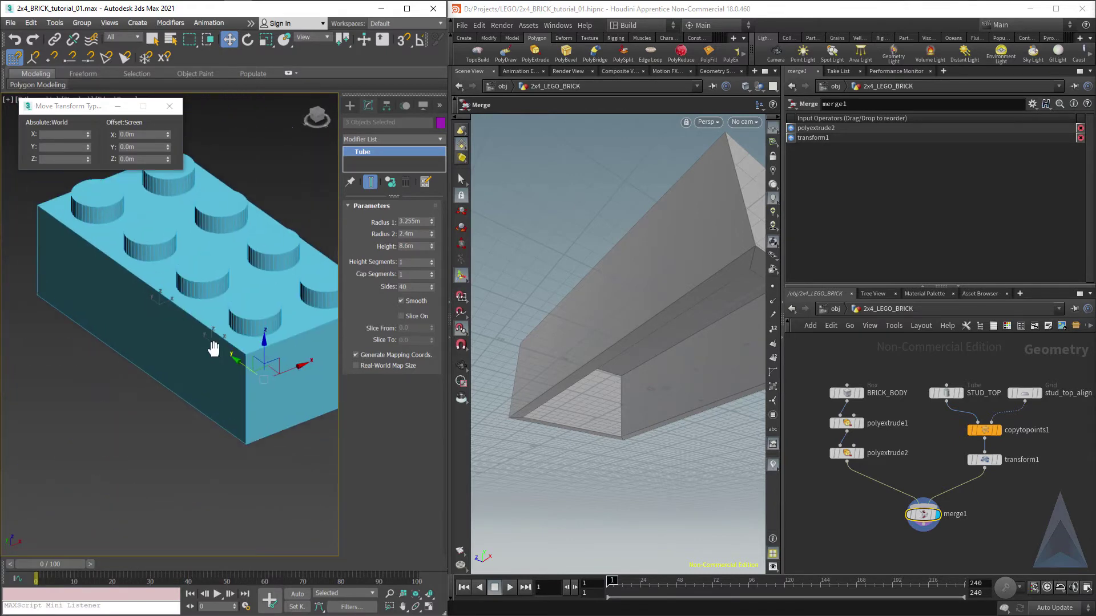
{"action": "key", "text": "f"}
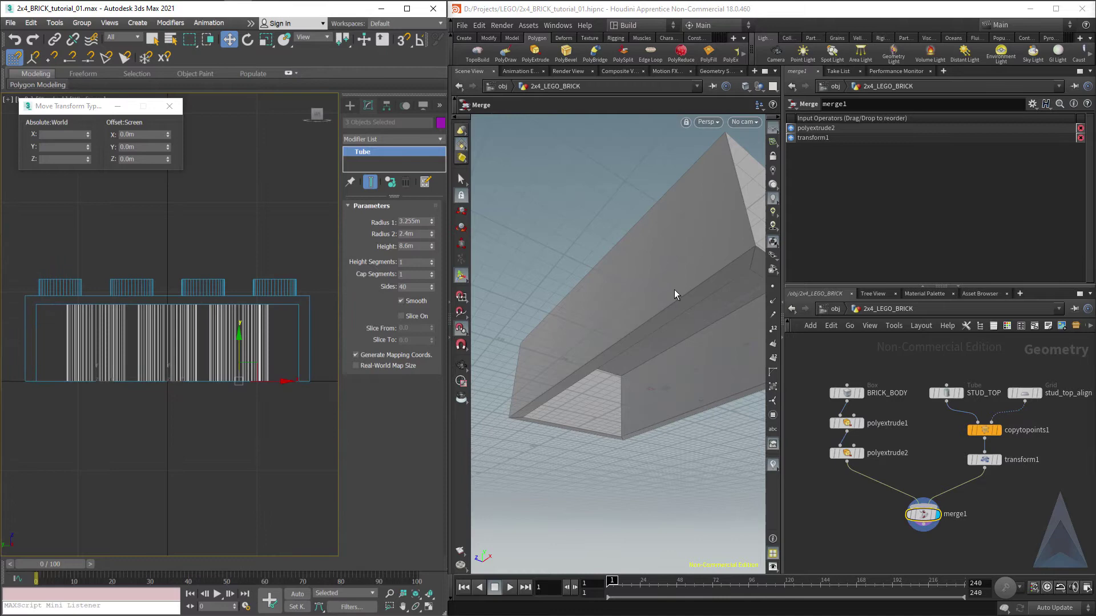
Switch to Houdini, add a Tube node beside the BRICK_BODY node and display it
{"action": "left_click_drag", "start_coordinate": [652, 326], "coordinate": [594, 364], "text": "alt"}
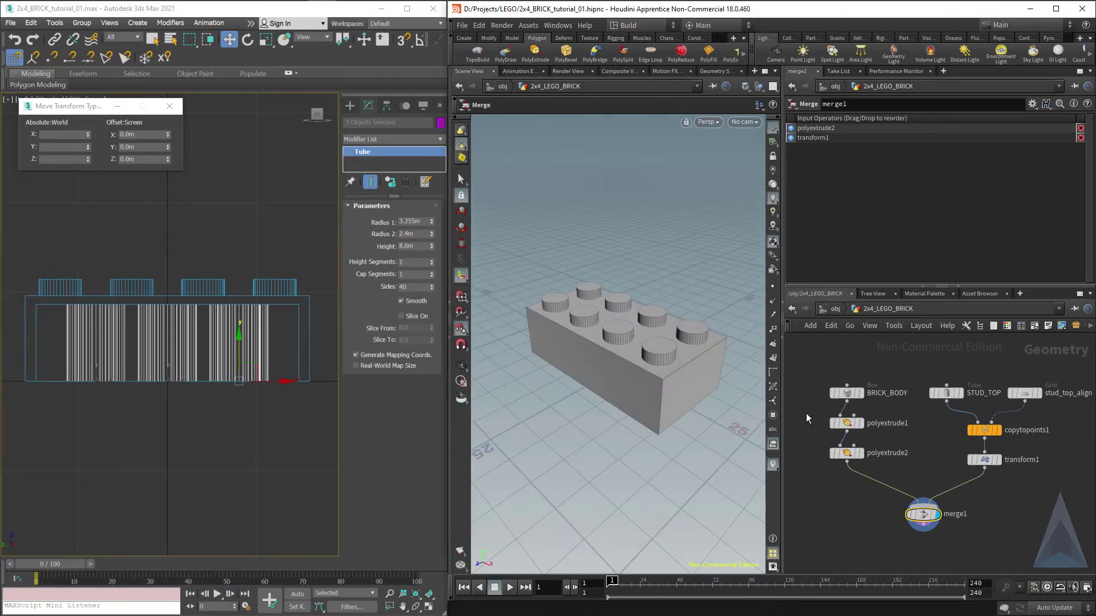
{"action": "middle_click_drag", "start_coordinate": [817, 405], "coordinate": [891, 412]}
{"action": "left_click", "coordinate": [826, 398]}
{"action": "key", "text": "Tab"}
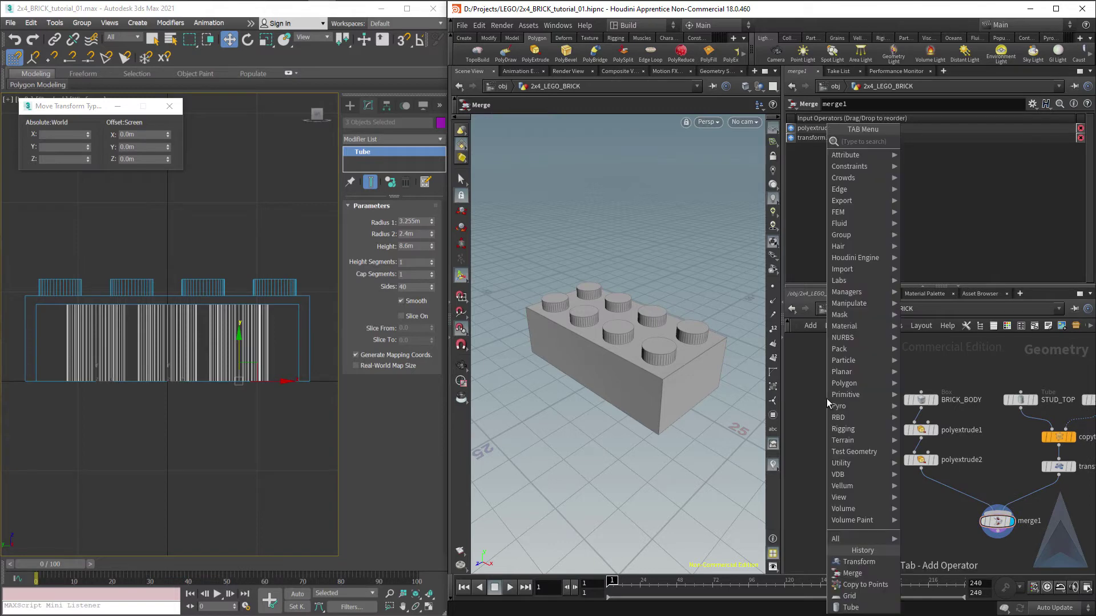
{"action": "type", "text": "tube"}
{"action": "key", "text": "Return"}
{"action": "left_click", "coordinate": [827, 398]}
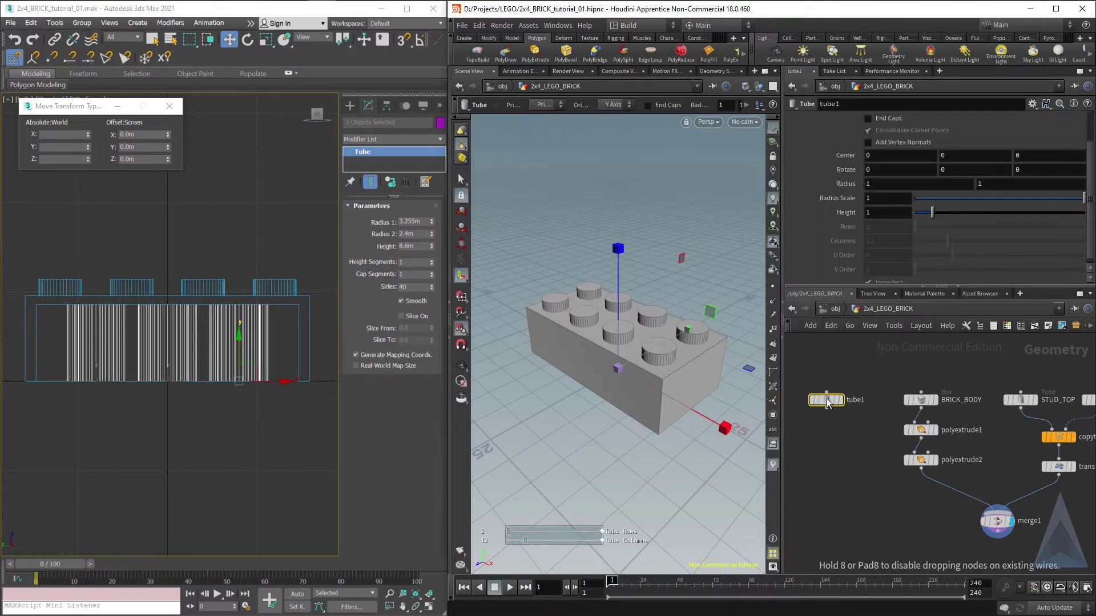
{"action": "key", "text": "Tab"}
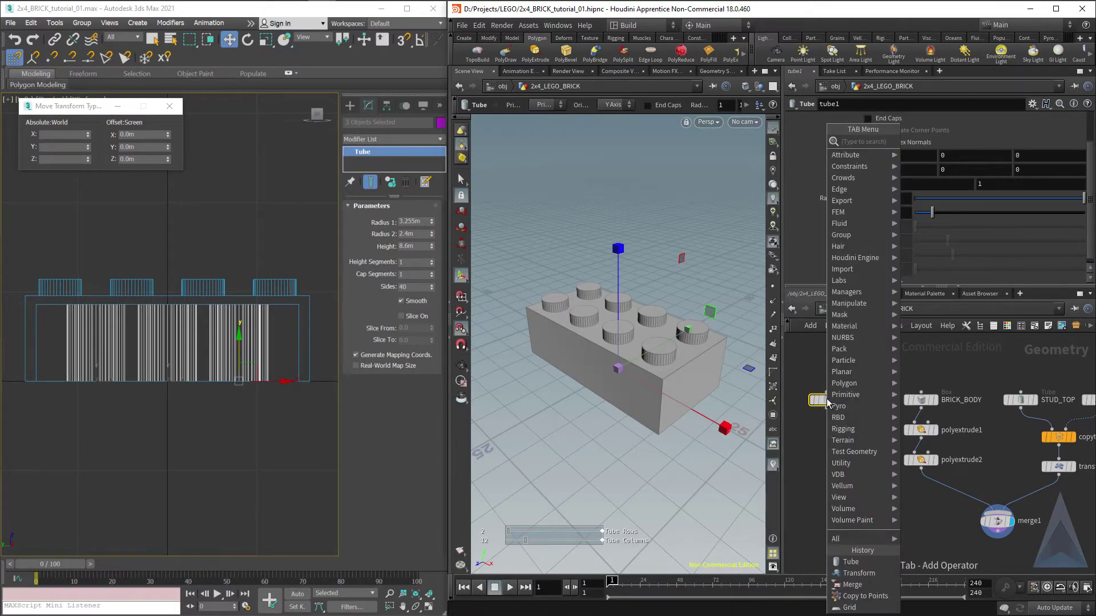
{"action": "key", "text": "Escape"}
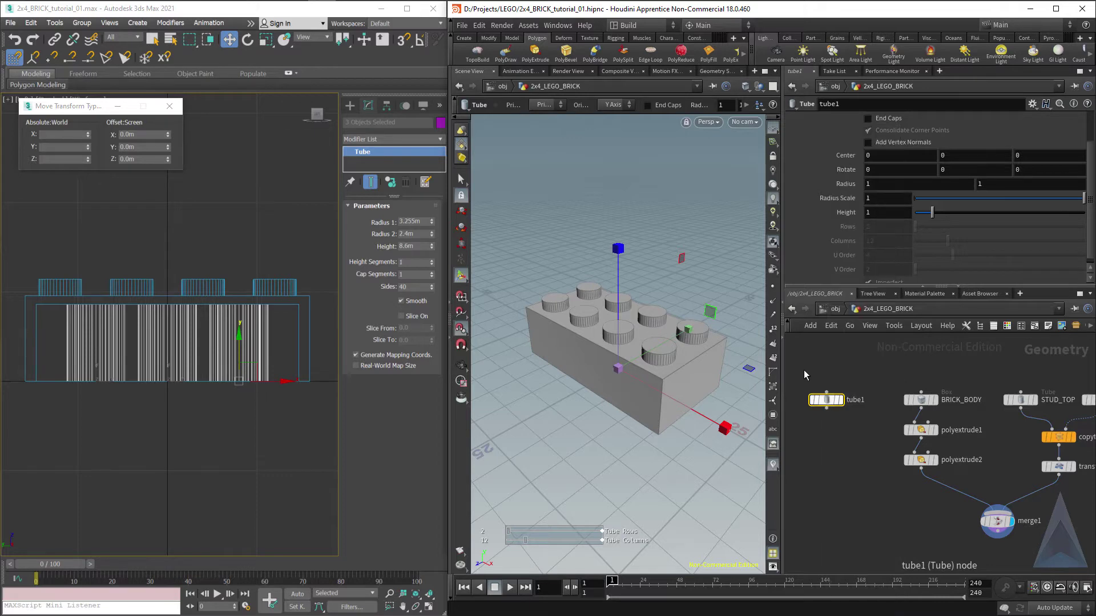
{"action": "key", "text": "r"}
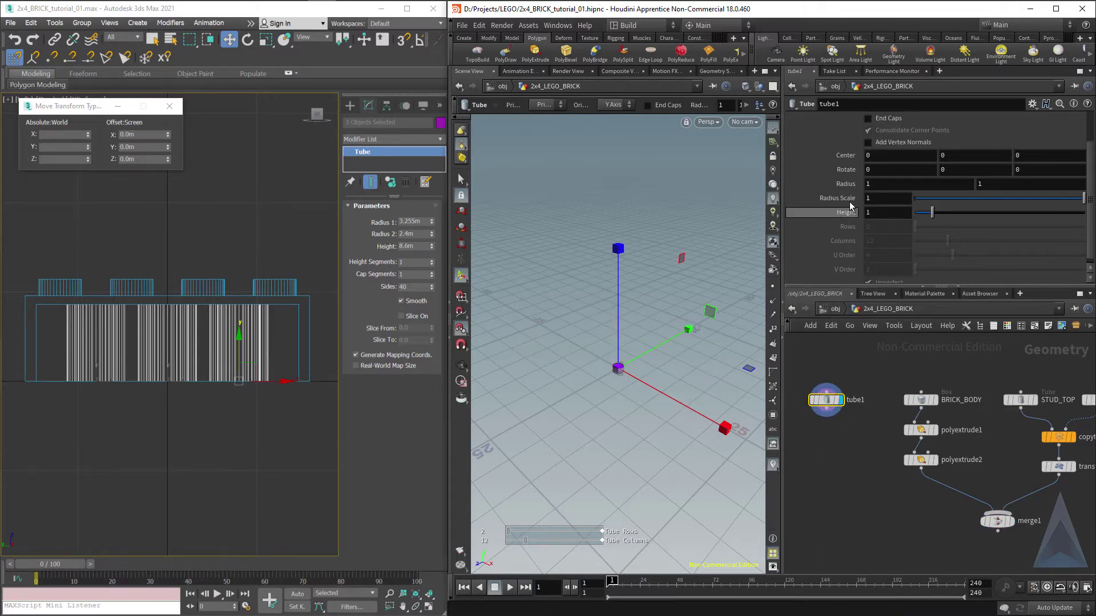
Set both radius values of the new Tube node to 3.255
{"action": "left_click", "coordinate": [868, 184]}
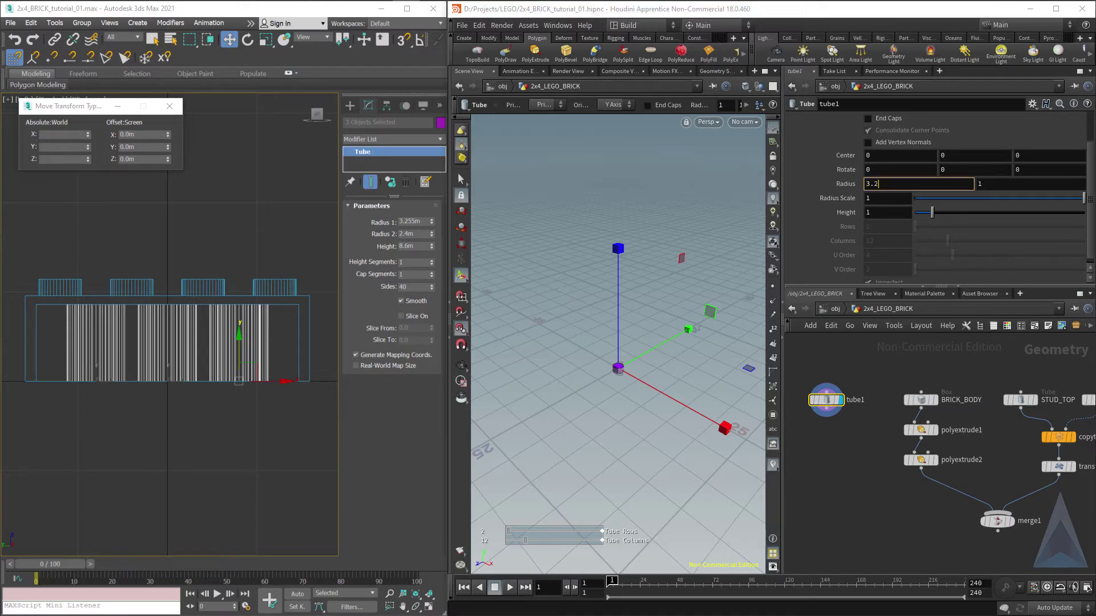
{"action": "type", "text": "3.255"}
{"action": "key", "text": "Tab"}
{"action": "type", "text": "3.2"}
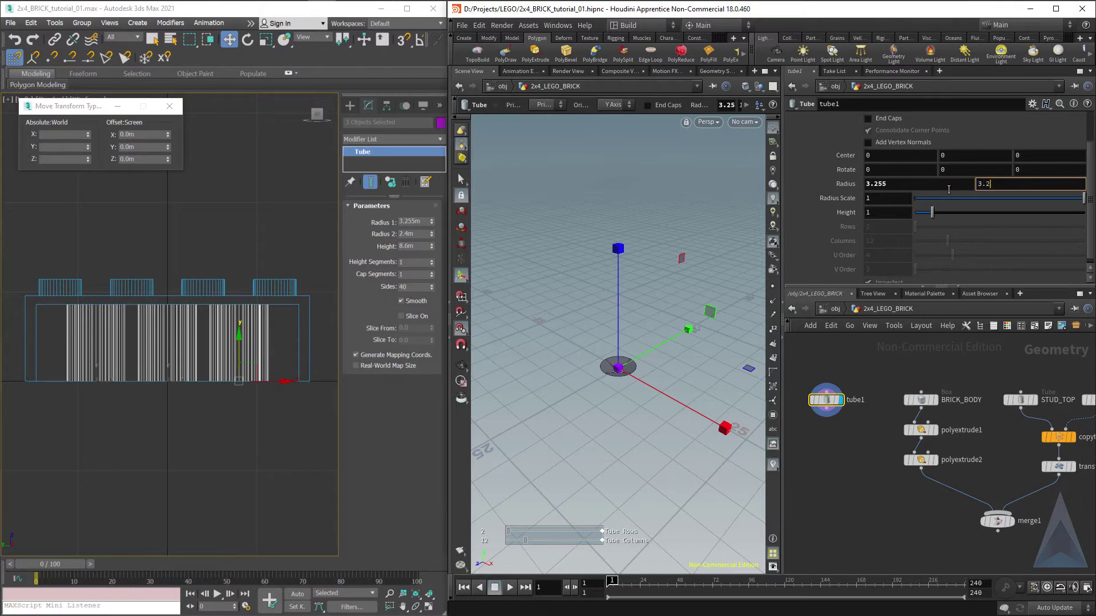
{"action": "type", "text": "55"}
{"action": "key", "text": "Return"}
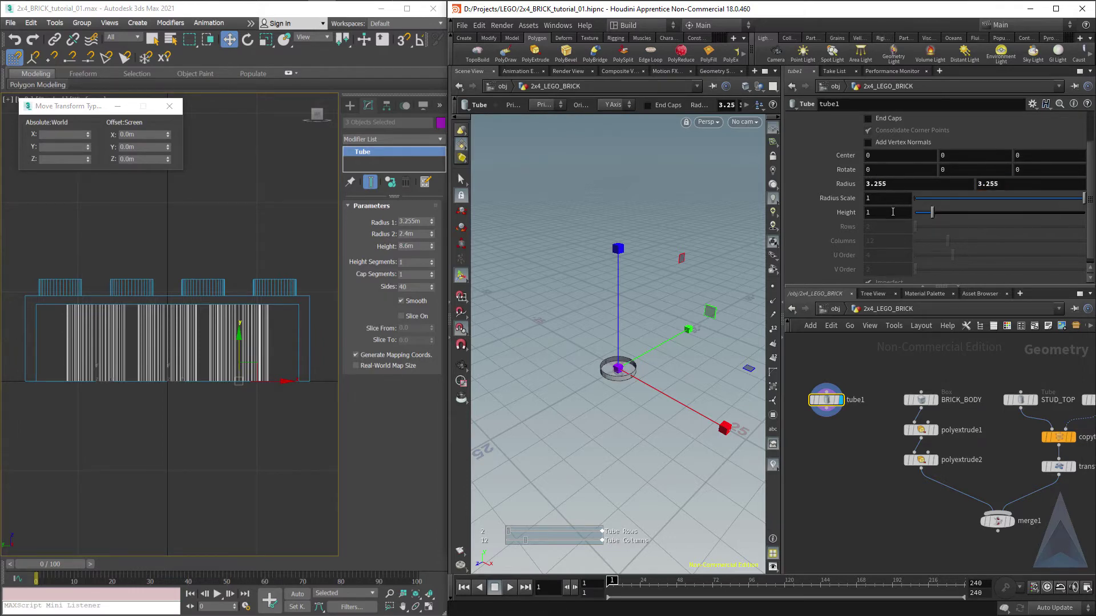
Set the Tube node's height to 8.6 and its Y center to a relative reference of the height divided by 2
{"action": "type", "text": "8.6"}
{"action": "key", "text": "Return"}
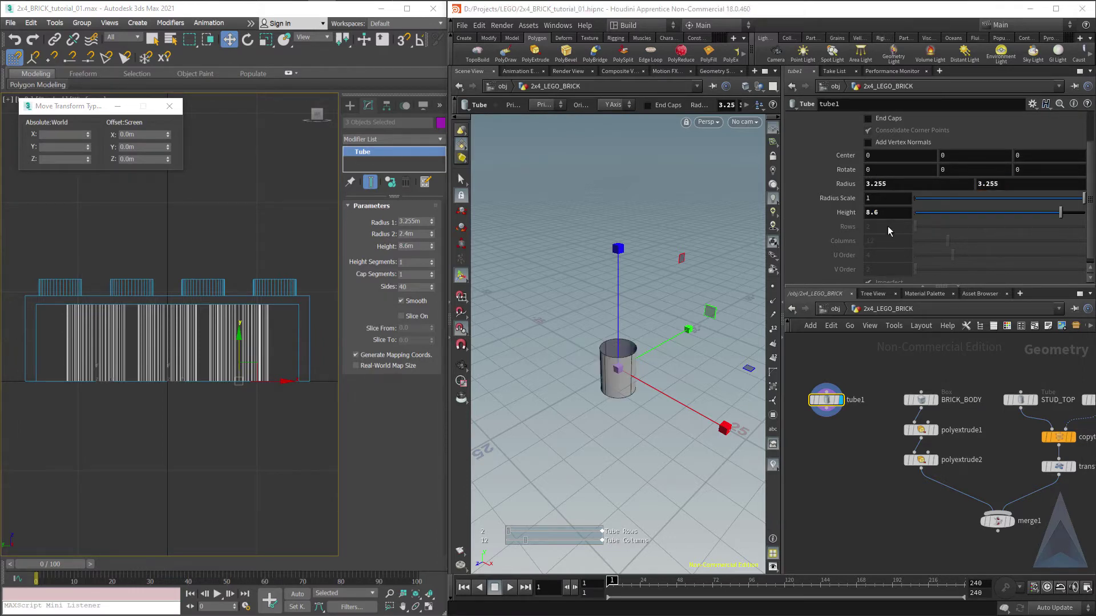
{"action": "right_click", "coordinate": [889, 212]}
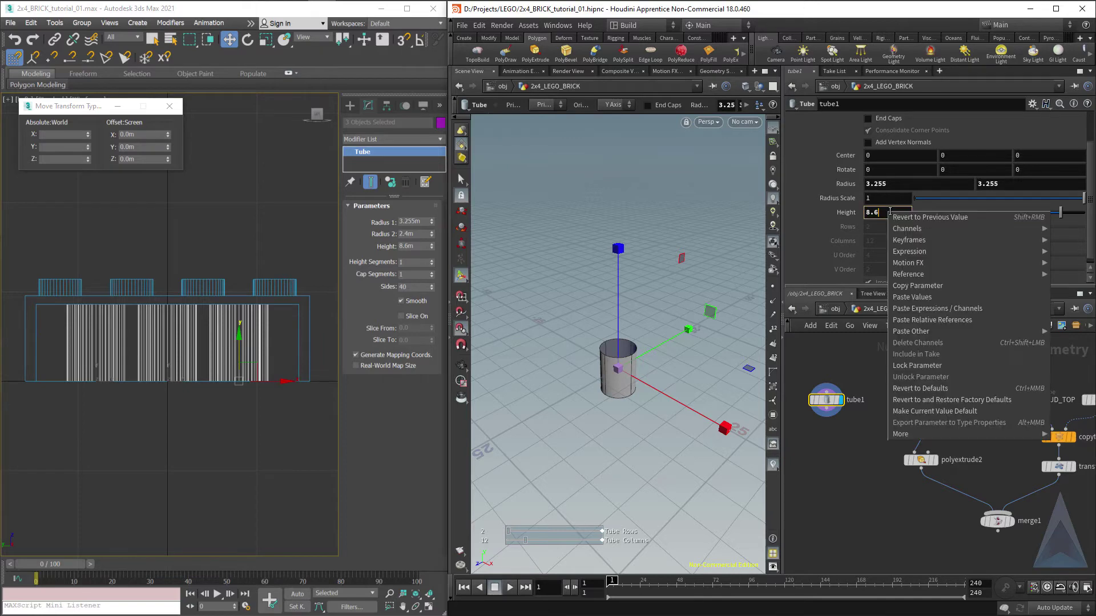
{"action": "left_click", "coordinate": [916, 286]}
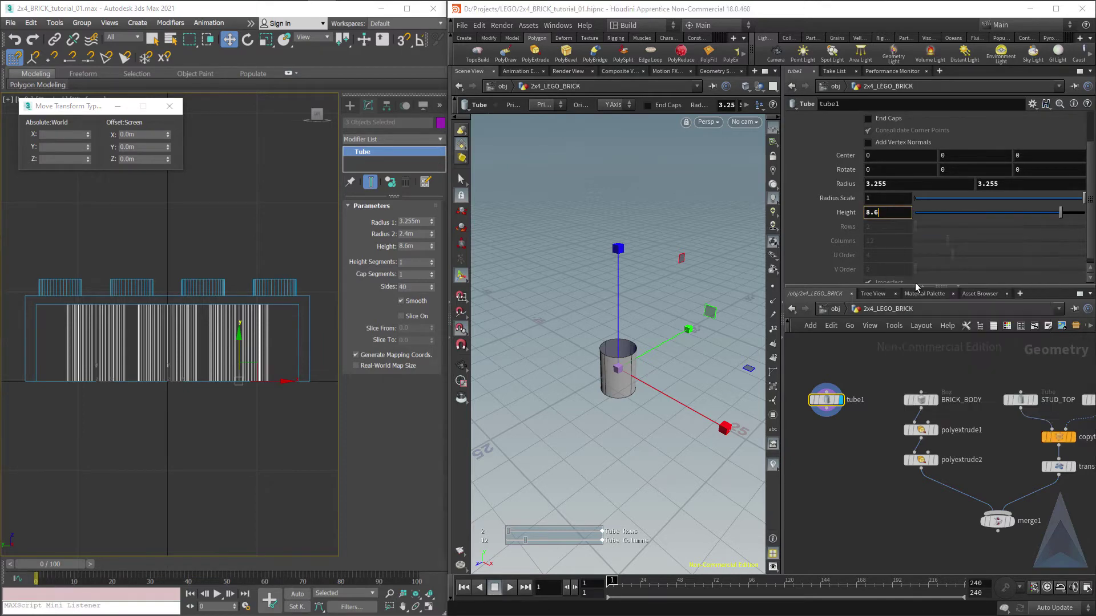
{"action": "right_click", "coordinate": [959, 156]}
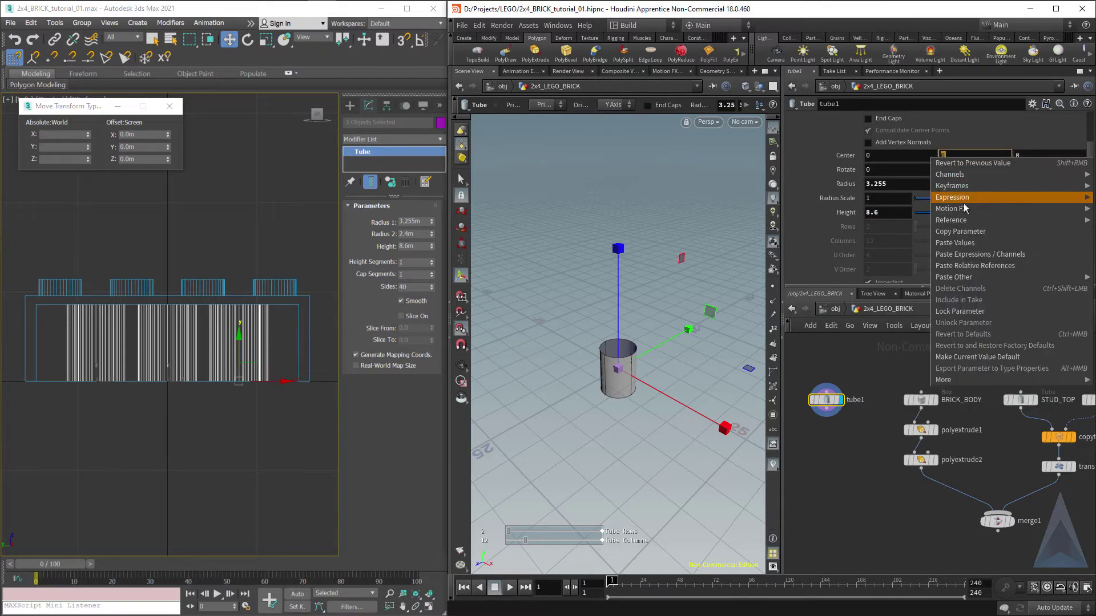
{"action": "left_click", "coordinate": [973, 266]}
{"action": "type", "text": "/2"}
{"action": "key", "text": "Return"}
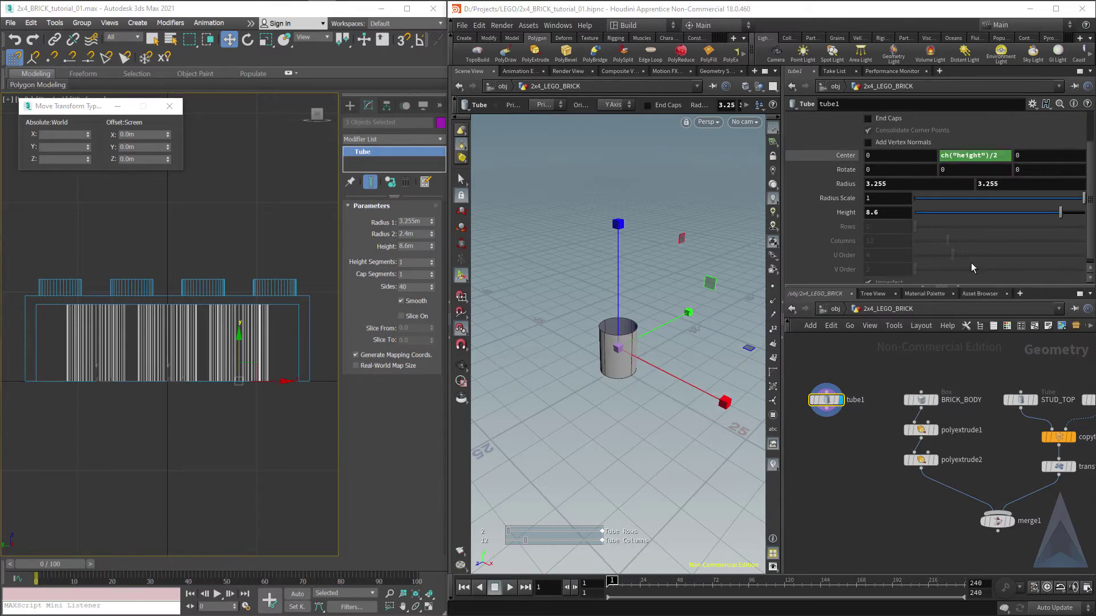
Change the Tube node's primitive type to Polygon, set its columns to 40 and enable end caps
{"action": "left_click_drag", "start_coordinate": [700, 415], "coordinate": [642, 348], "text": "alt"}
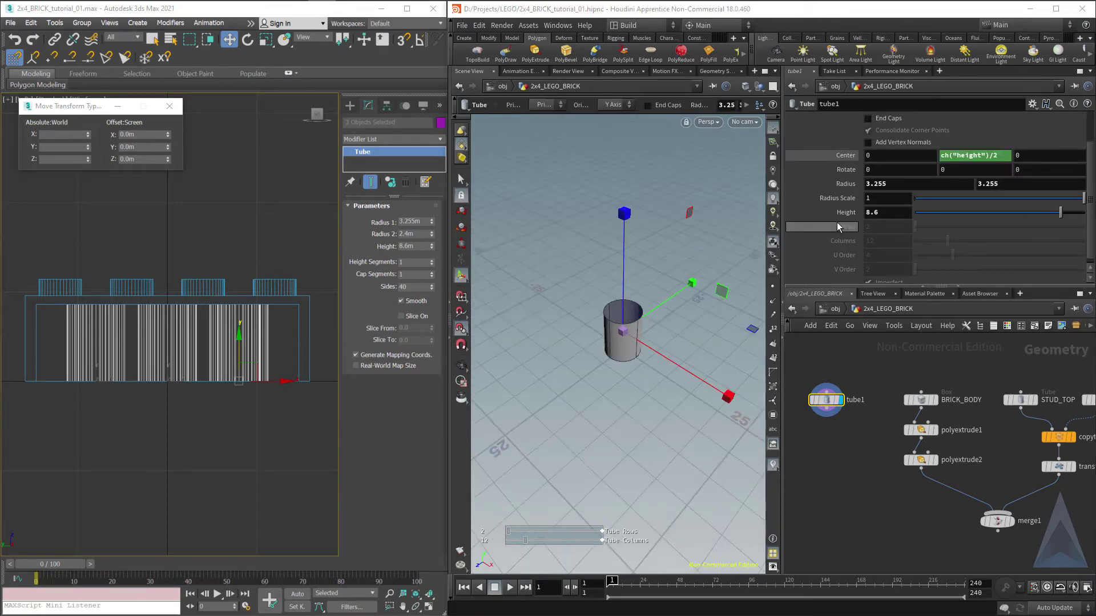
{"action": "scroll", "coordinate": [838, 226], "scroll_direction": "up", "scroll_amount": 2}
{"action": "left_click", "coordinate": [895, 119]}
{"action": "left_click", "coordinate": [891, 126]}
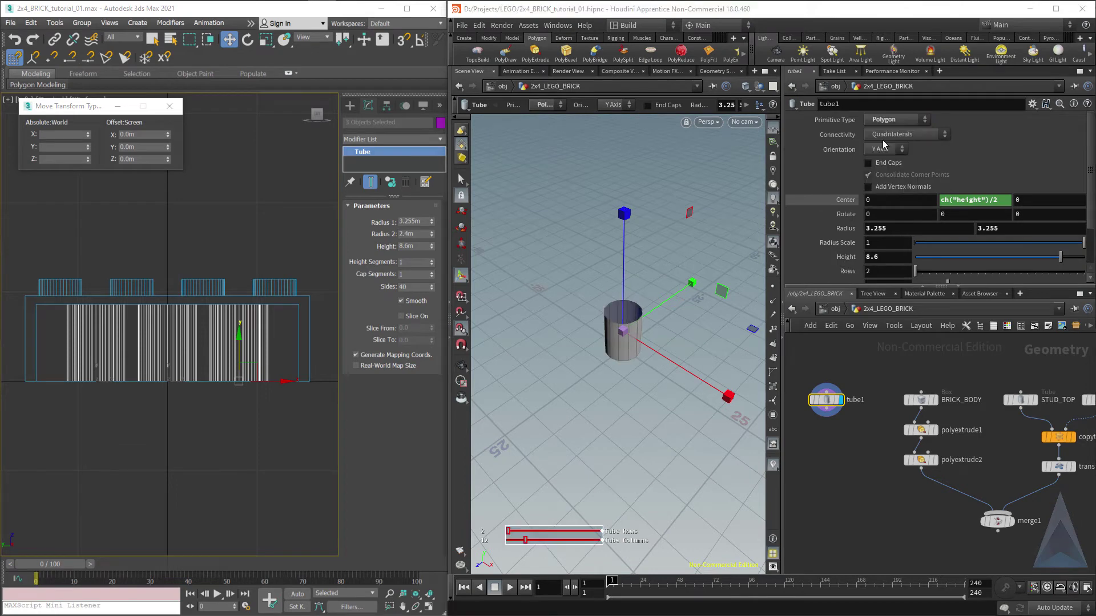
{"action": "scroll", "coordinate": [843, 244], "scroll_direction": "down", "scroll_amount": 2}
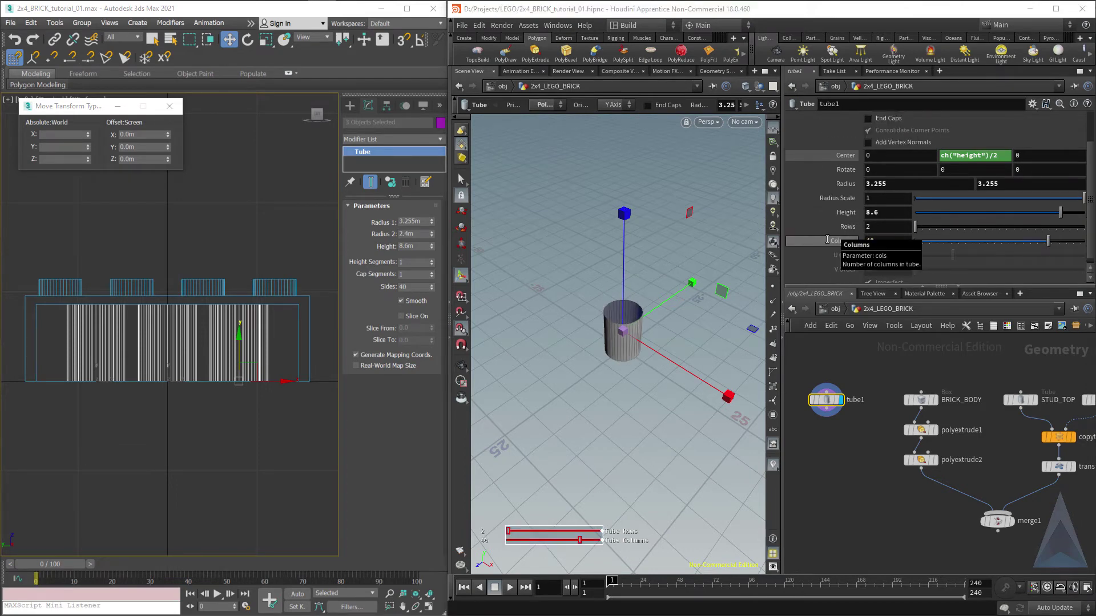
{"action": "left_click", "coordinate": [887, 122]}
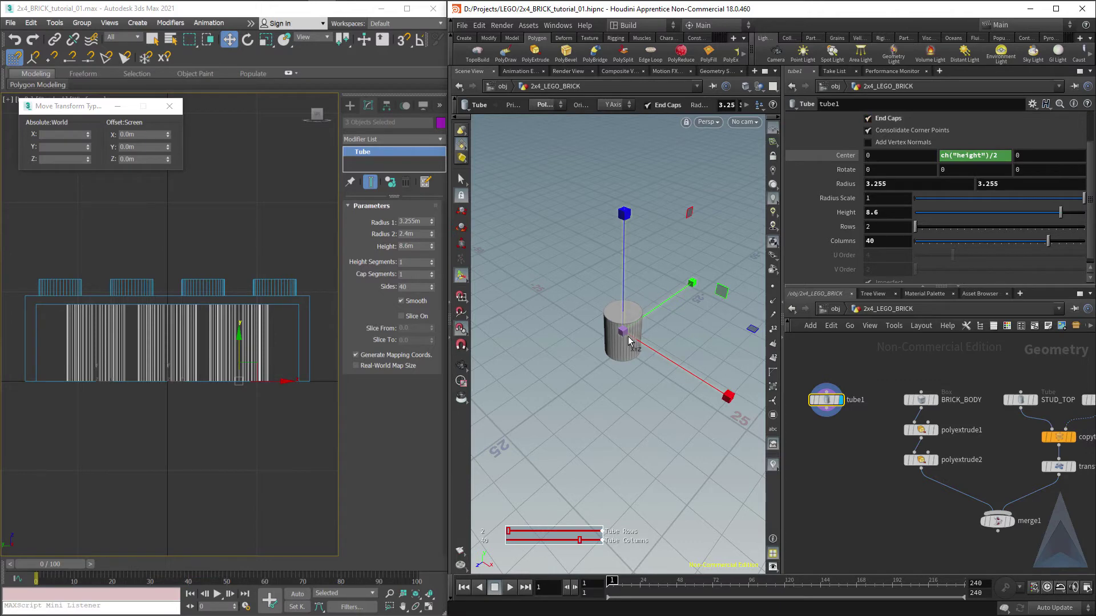
Select the tube's bottom cap face and apply a PolyExtrude with an inset of 0.855
{"action": "right_click_drag", "start_coordinate": [627, 335], "coordinate": [636, 312], "text": "alt"}
{"action": "scroll", "coordinate": [636, 313], "scroll_direction": "up", "scroll_amount": 3, "text": "alt"}
{"action": "mouse_move", "coordinate": [639, 324]}
{"action": "left_mouse_down", "text": "alt"}
{"action": "mouse_move", "coordinate": [631, 264]}
{"action": "mouse_move", "coordinate": [632, 340]}
{"action": "left_mouse_up", "text": "alt"}
{"action": "middle_click_drag", "start_coordinate": [208, 264], "coordinate": [190, 298], "text": "alt"}
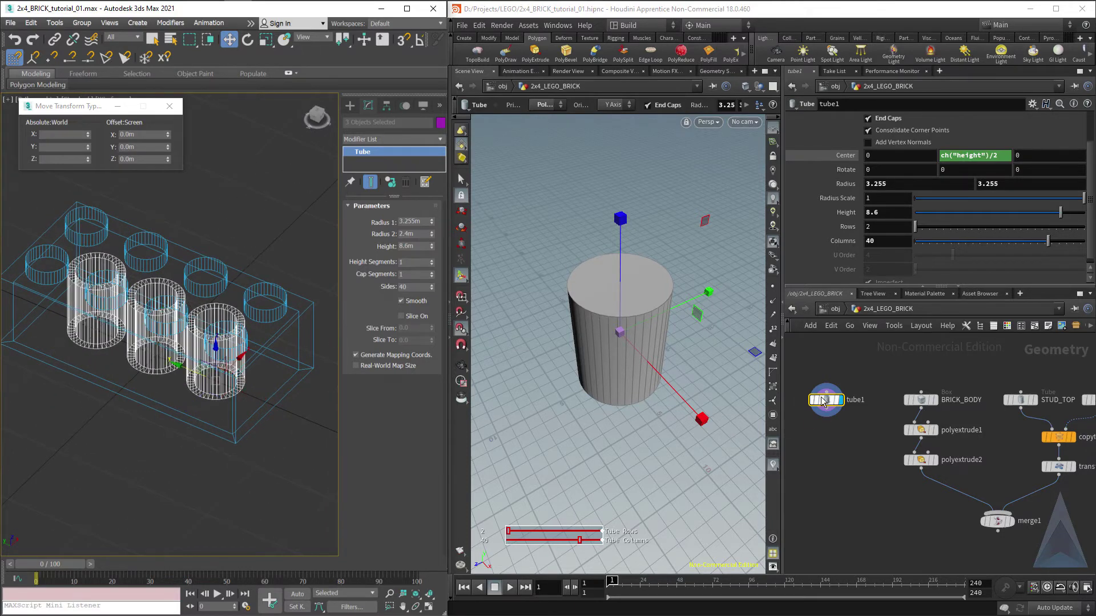
{"action": "mouse_move", "coordinate": [829, 407]}
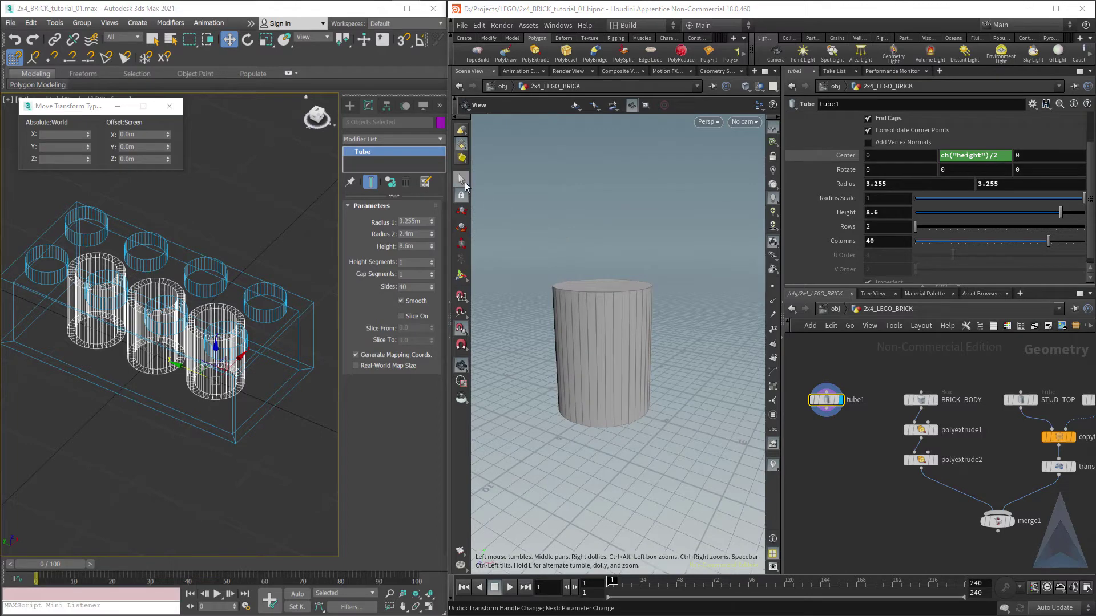
{"action": "left_click", "coordinate": [463, 181]}
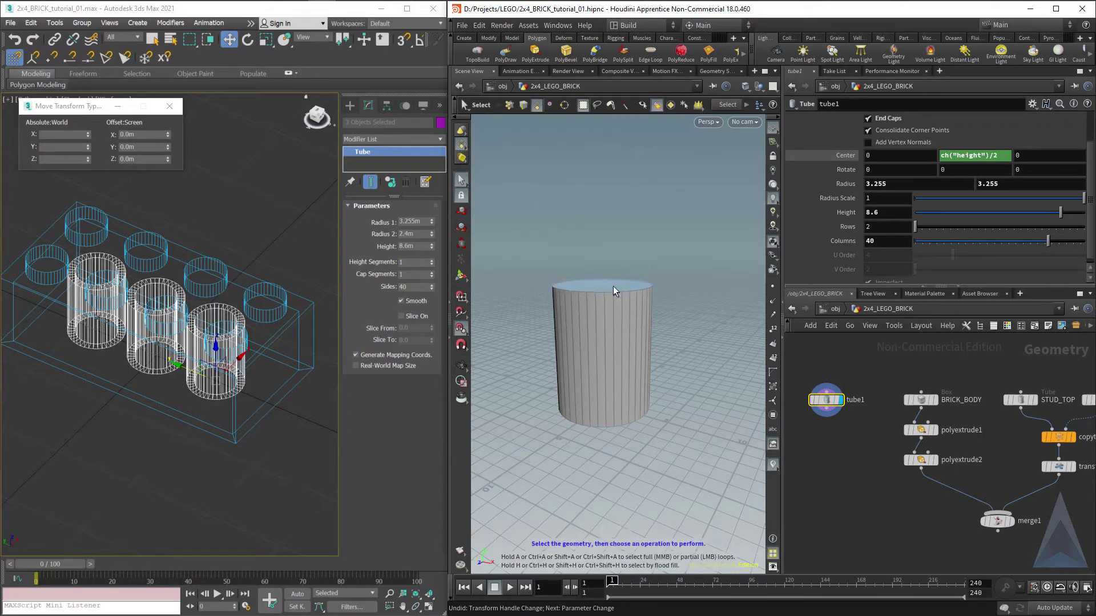
{"action": "key", "text": "Escape"}
{"action": "mouse_move", "coordinate": [613, 286]}
{"action": "left_mouse_down"}
{"action": "mouse_move", "coordinate": [628, 335]}
{"action": "mouse_move", "coordinate": [627, 280]}
{"action": "left_mouse_up"}
{"action": "key", "text": "s"}
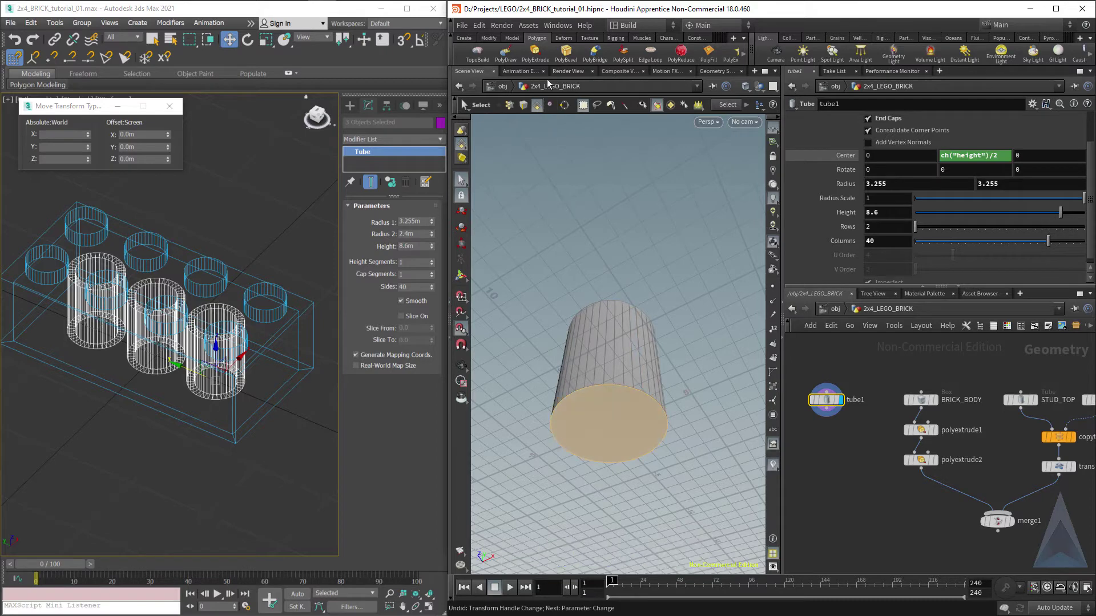
{"action": "left_click", "coordinate": [538, 56]}
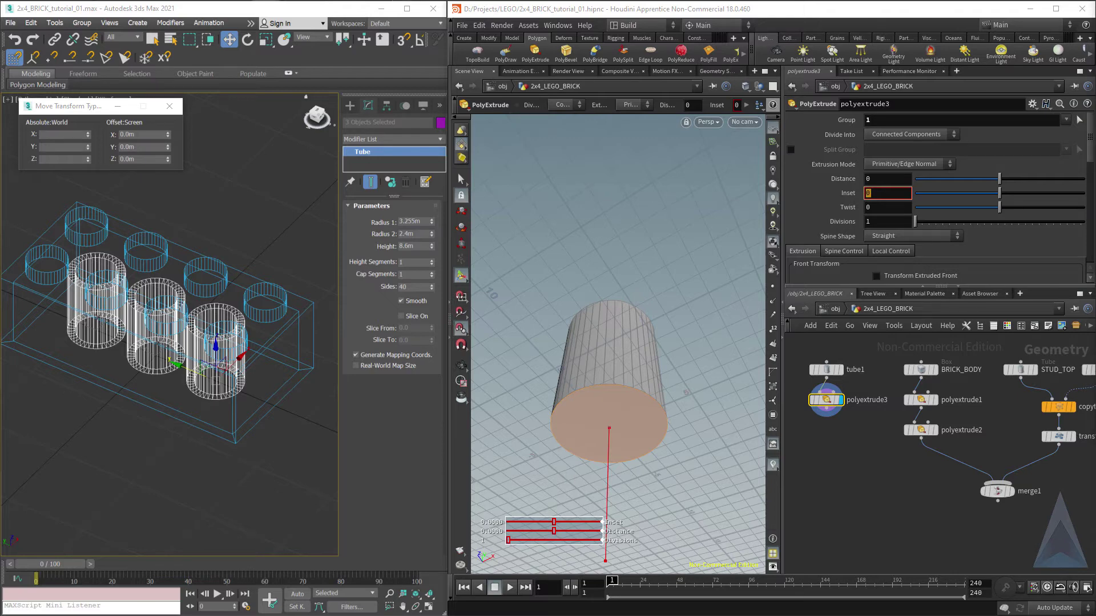
{"action": "type", "text": ".855"}
{"action": "key", "text": "Return"}
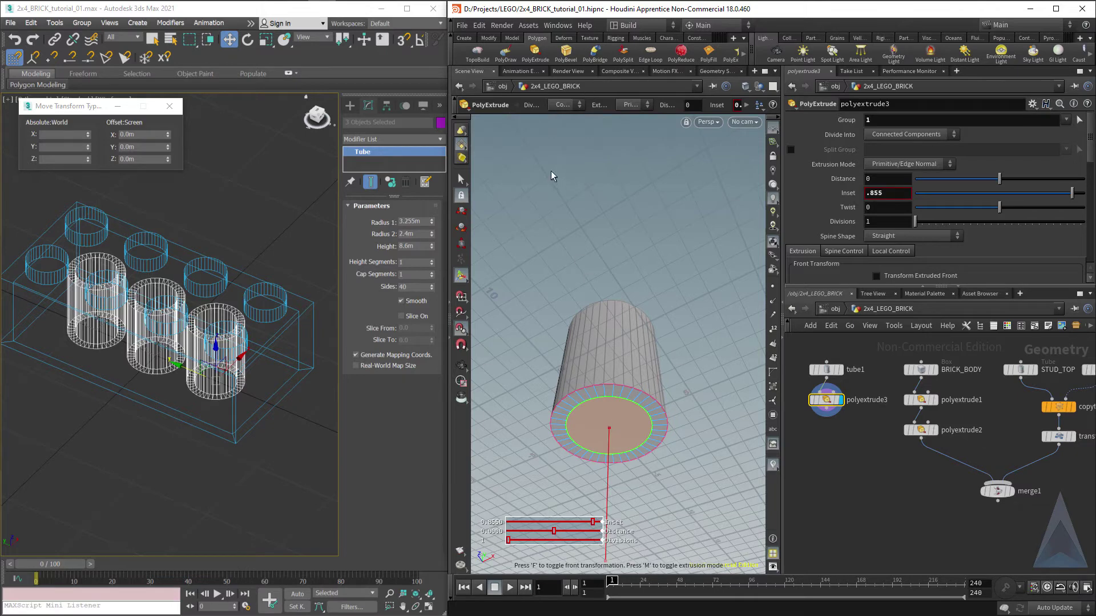
Apply a second PolyExtrude to the inner bottom face with a distance of -8.6
{"action": "left_click", "coordinate": [534, 54]}
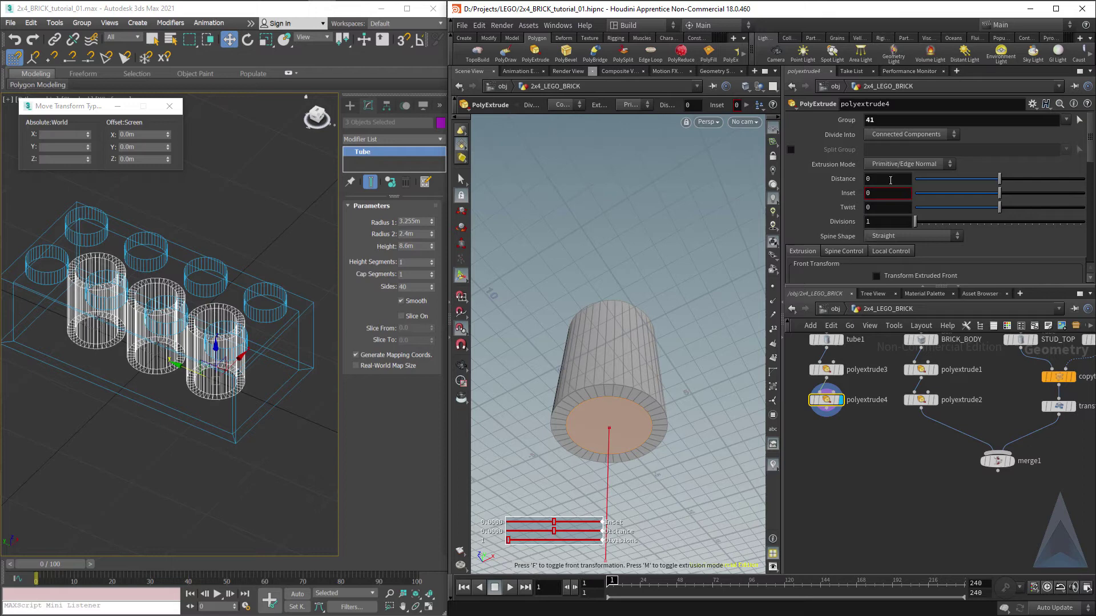
{"action": "mouse_move", "coordinate": [854, 179]}
{"action": "type", "text": "-8."}
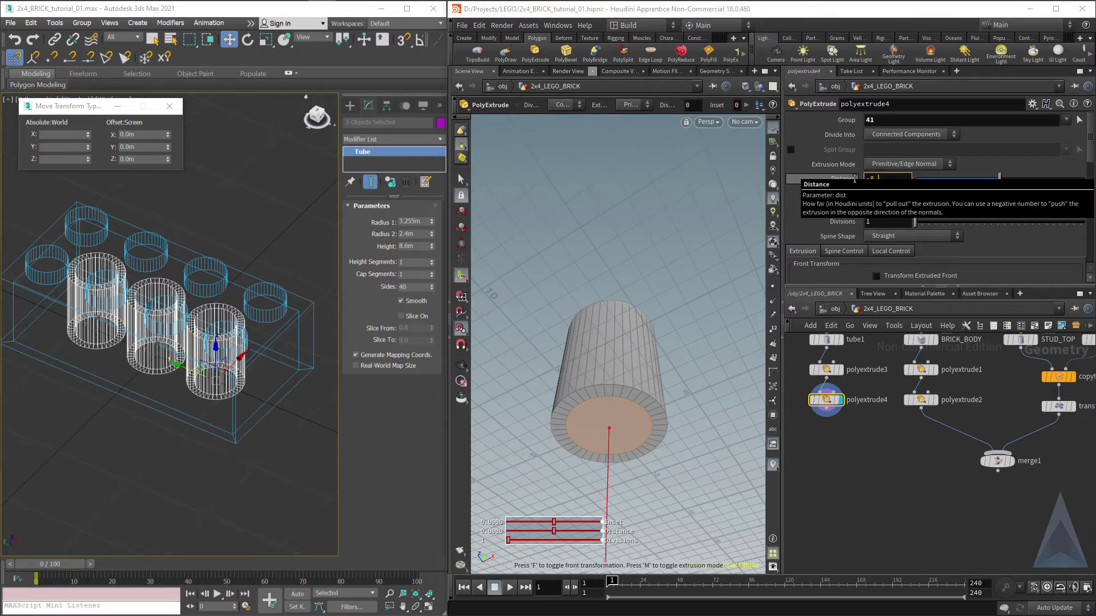
{"action": "type", "text": "6"}
{"action": "key", "text": "Return"}
Select the tube's top cap and the overlapping inner extruded face, and delete both
{"action": "left_click_drag", "start_coordinate": [657, 337], "coordinate": [633, 270], "text": "alt"}
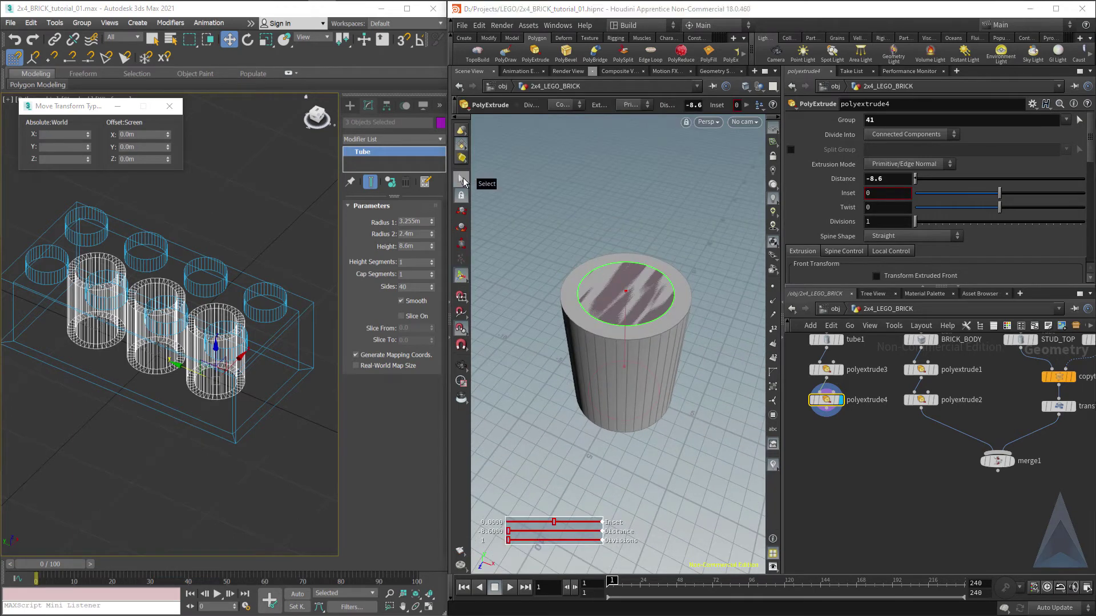
{"action": "left_click", "coordinate": [462, 179]}
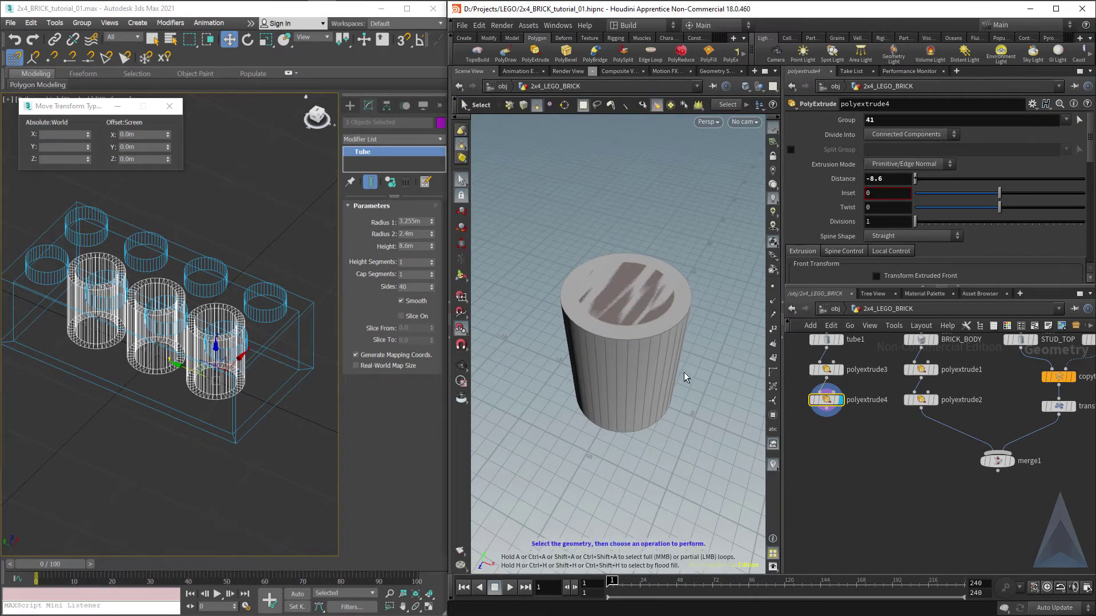
{"action": "key", "text": "Escape"}
{"action": "left_click_drag", "start_coordinate": [683, 372], "coordinate": [660, 391]}
{"action": "key", "text": "s"}
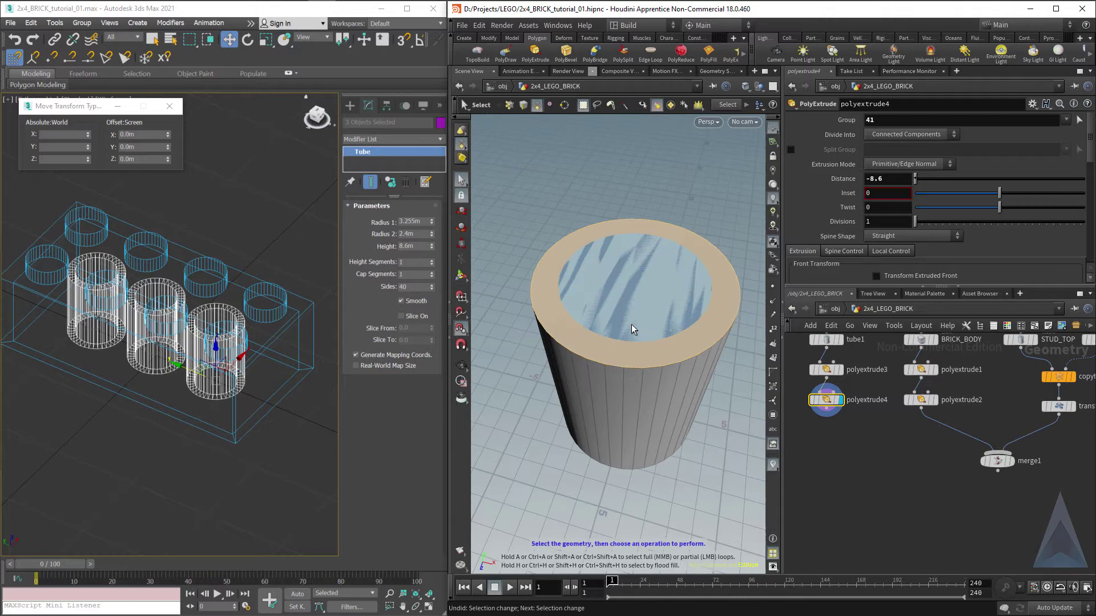
{"action": "key", "text": "Delete"}
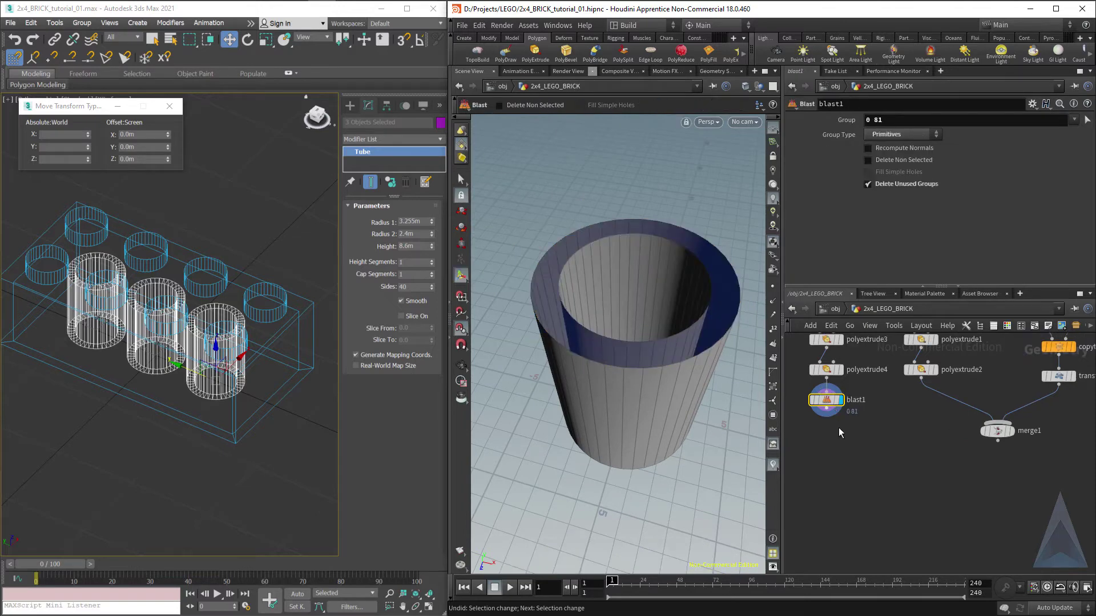
Wire the Blast node's output into merge1 and display the merged brick
{"action": "middle_click_drag", "start_coordinate": [838, 427], "coordinate": [860, 495]}
{"action": "mouse_move", "coordinate": [851, 474]}
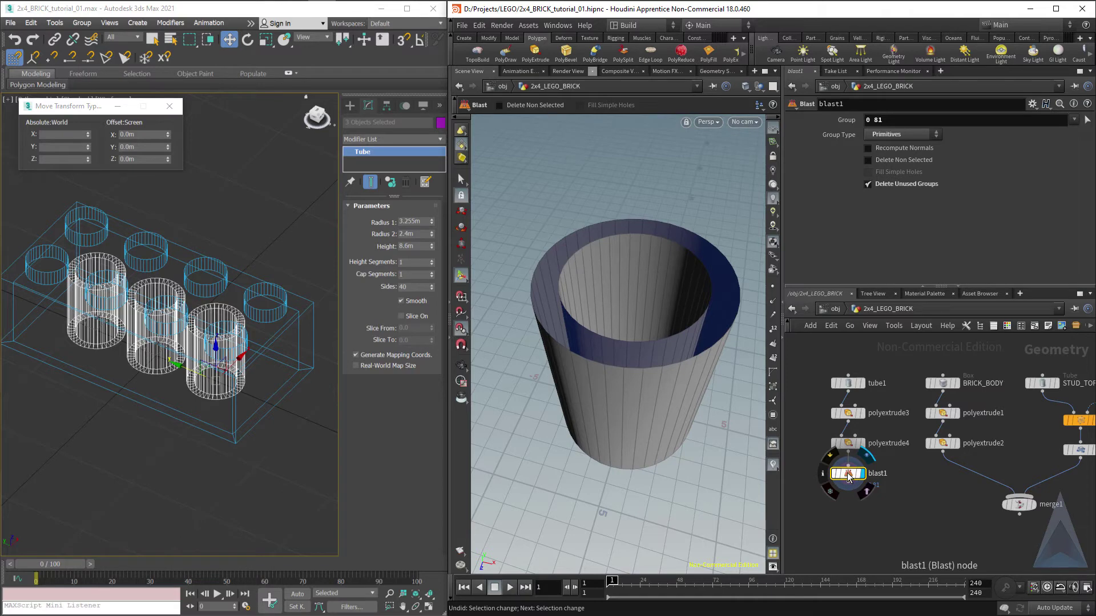
{"action": "left_click_drag", "start_coordinate": [893, 121], "coordinate": [861, 129]}
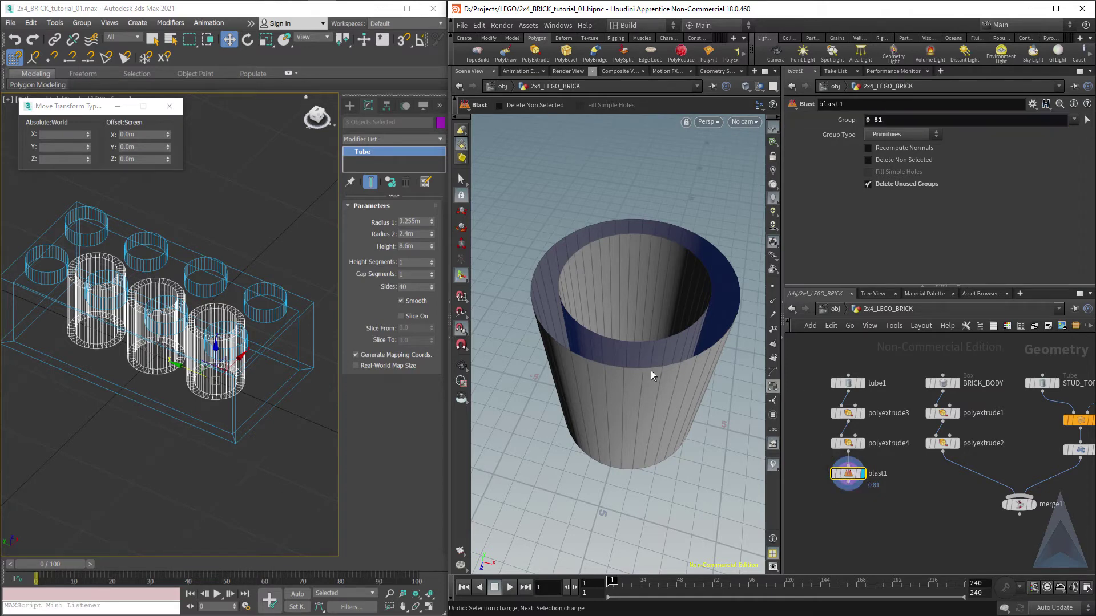
{"action": "left_click_drag", "start_coordinate": [662, 391], "coordinate": [669, 339], "text": "alt"}
{"action": "left_click_drag", "start_coordinate": [848, 486], "coordinate": [1019, 501]}
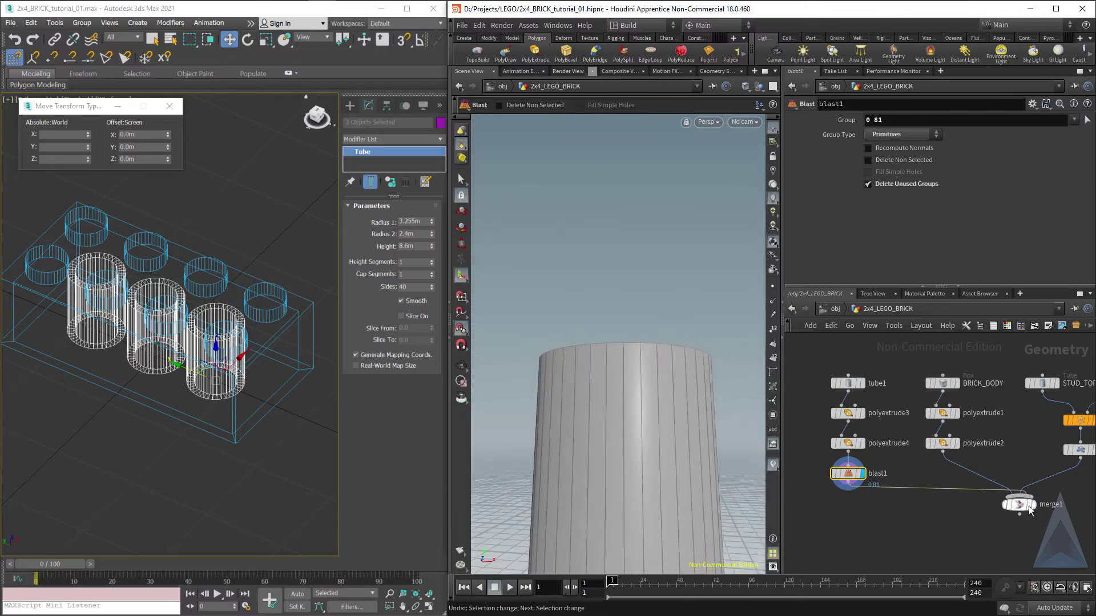
{"action": "left_click", "coordinate": [1033, 504]}
Examine the tube's placement inside the brick from below and in a wireframe top view
{"action": "scroll", "coordinate": [666, 400], "scroll_direction": "down", "scroll_amount": 10}
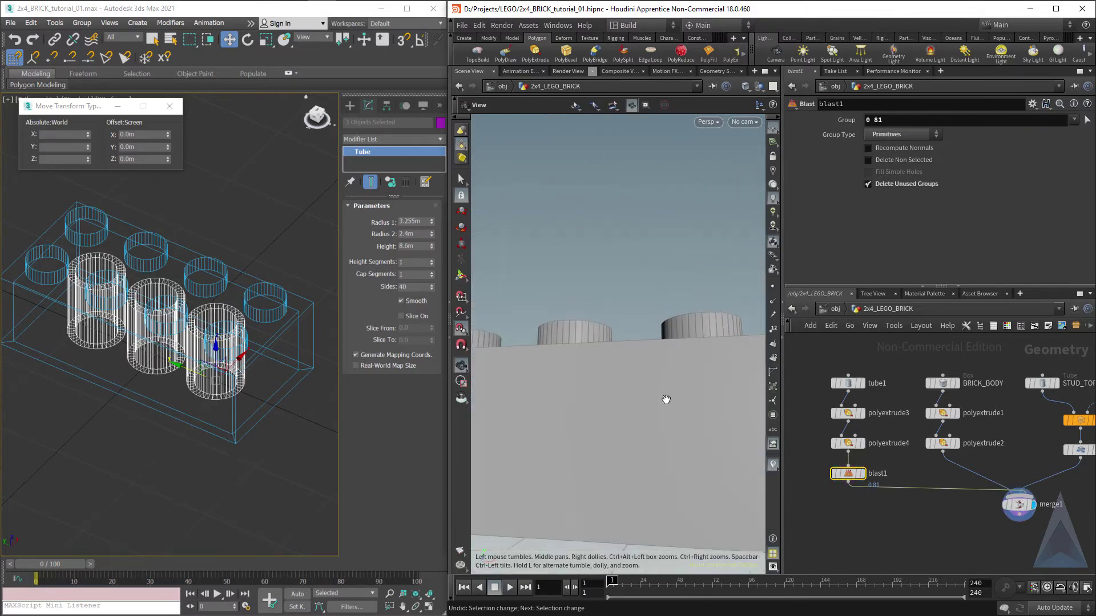
{"action": "mouse_move", "coordinate": [658, 402]}
{"action": "left_mouse_down"}
{"action": "mouse_move", "coordinate": [645, 444]}
{"action": "mouse_move", "coordinate": [661, 382]}
{"action": "mouse_move", "coordinate": [630, 383]}
{"action": "mouse_move", "coordinate": [649, 367]}
{"action": "mouse_move", "coordinate": [641, 362]}
{"action": "mouse_move", "coordinate": [633, 384]}
{"action": "mouse_move", "coordinate": [621, 363]}
{"action": "mouse_move", "coordinate": [658, 289]}
{"action": "mouse_move", "coordinate": [663, 314]}
{"action": "left_mouse_up"}
{"action": "key", "text": "w"}
{"action": "key", "text": "shift+w"}
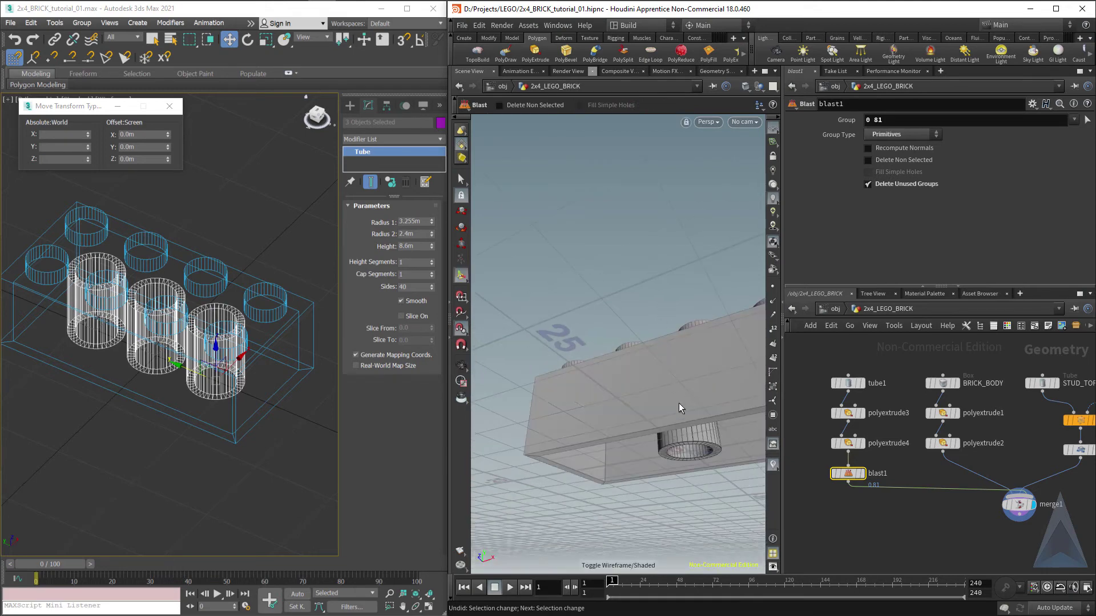
{"action": "mouse_move", "coordinate": [679, 404]}
{"action": "left_mouse_down", "text": "alt"}
{"action": "mouse_move", "coordinate": [651, 368]}
{"action": "mouse_move", "coordinate": [643, 321]}
{"action": "mouse_move", "coordinate": [629, 352]}
{"action": "left_mouse_up", "text": "alt"}
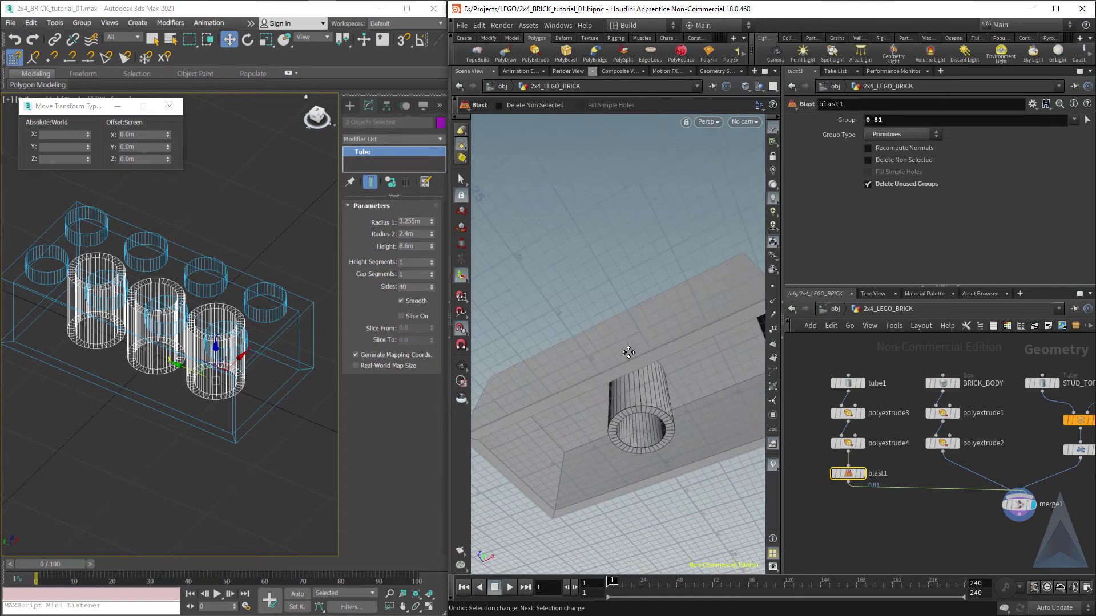
{"action": "key", "text": "space+2"}
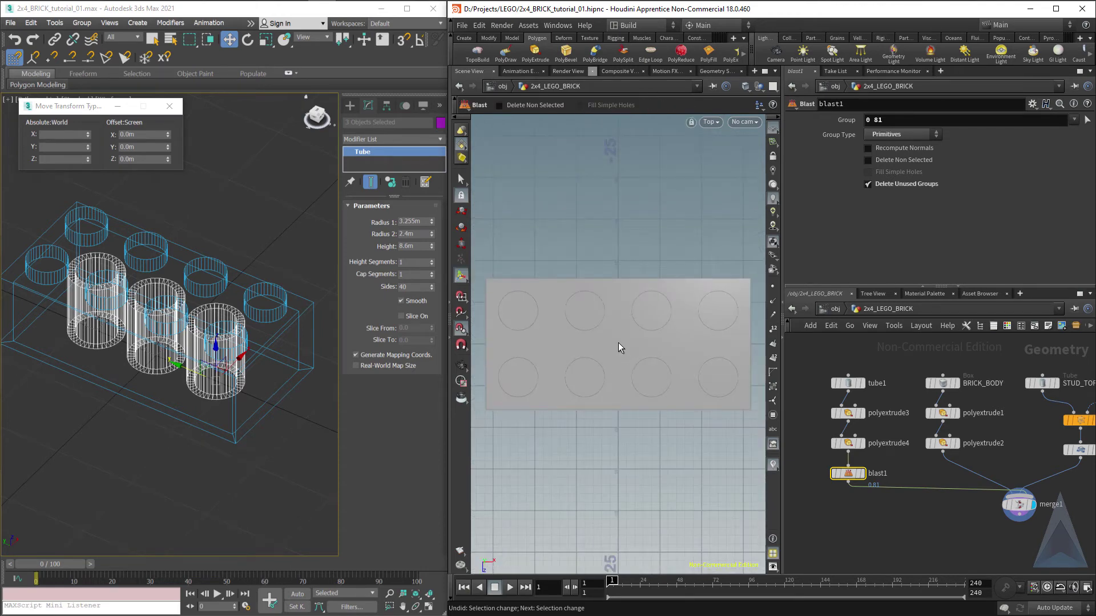
{"action": "key", "text": "w"}
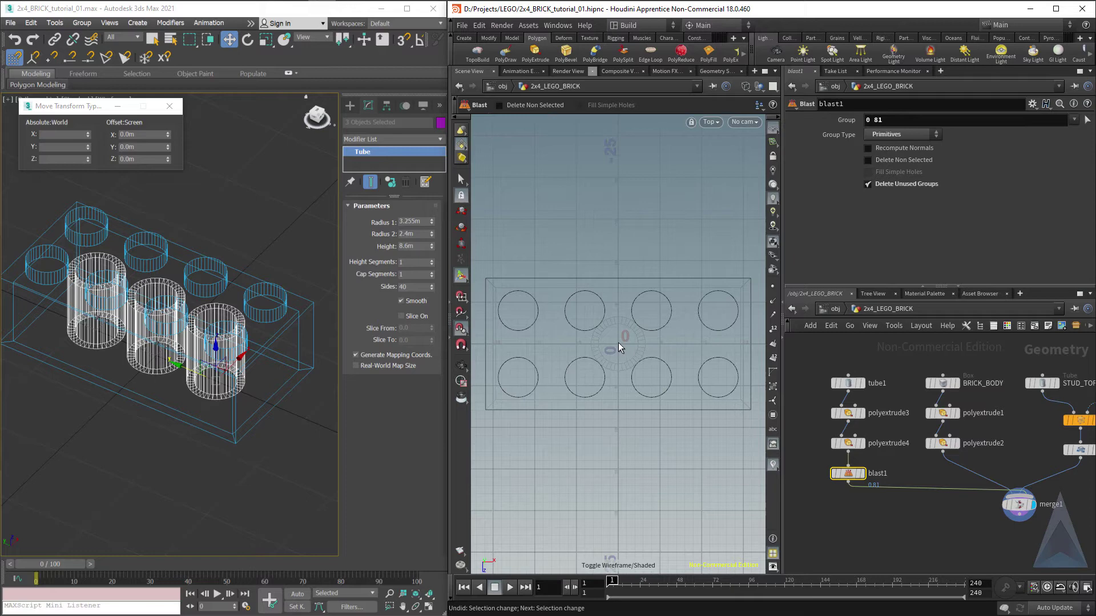
{"action": "mouse_move", "coordinate": [862, 481]}
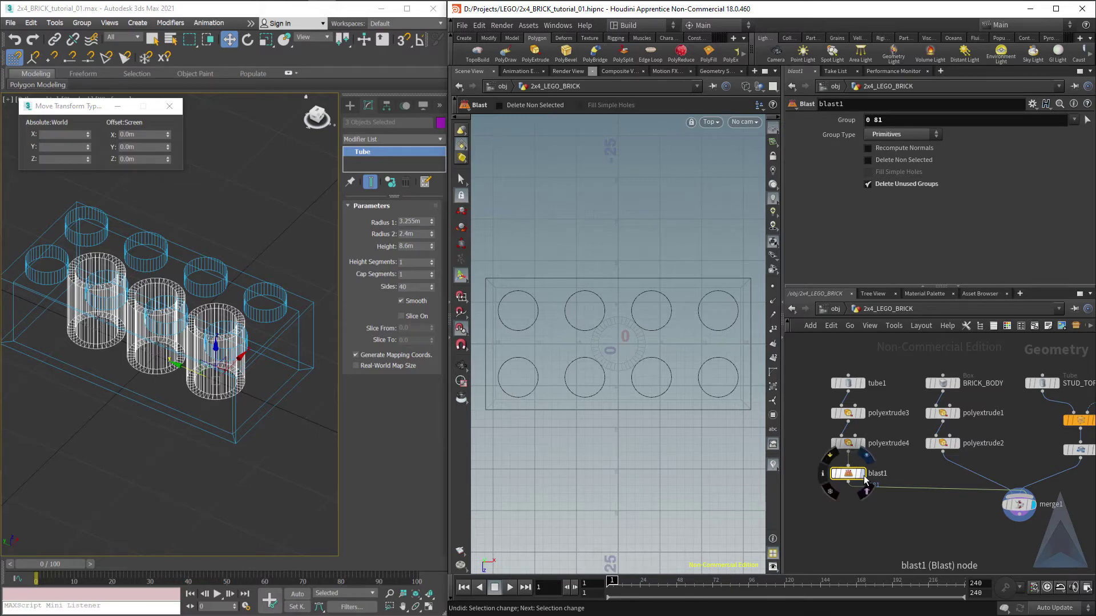
{"action": "left_click", "coordinate": [865, 457]}
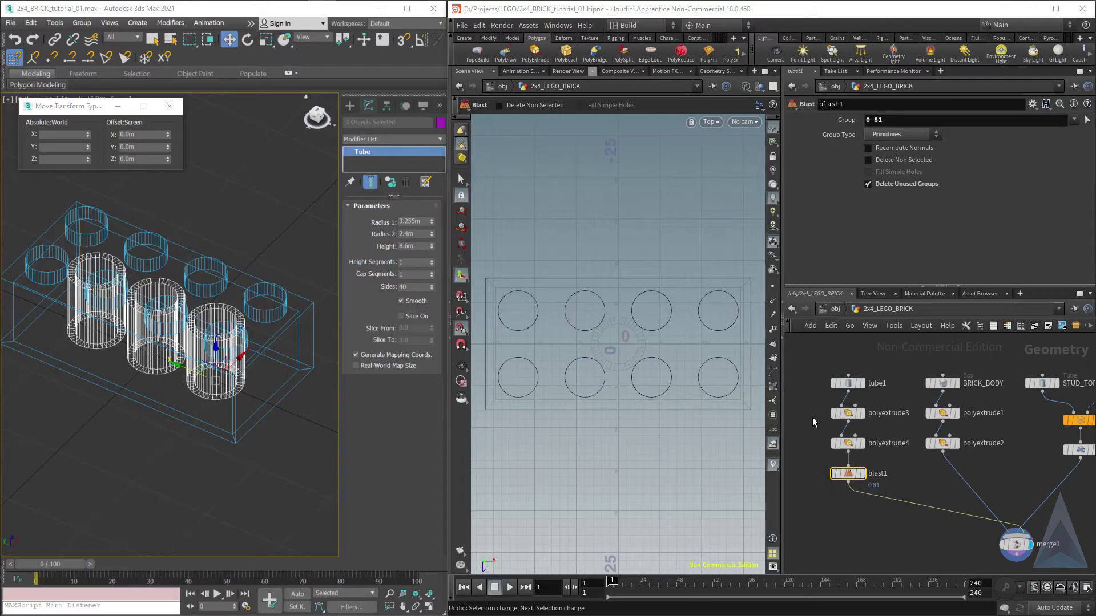
{"action": "middle_click_drag", "start_coordinate": [813, 417], "coordinate": [866, 416]}
{"action": "scroll", "coordinate": [866, 416], "scroll_direction": "down", "scroll_amount": 1}
{"action": "left_click", "coordinate": [896, 471]}
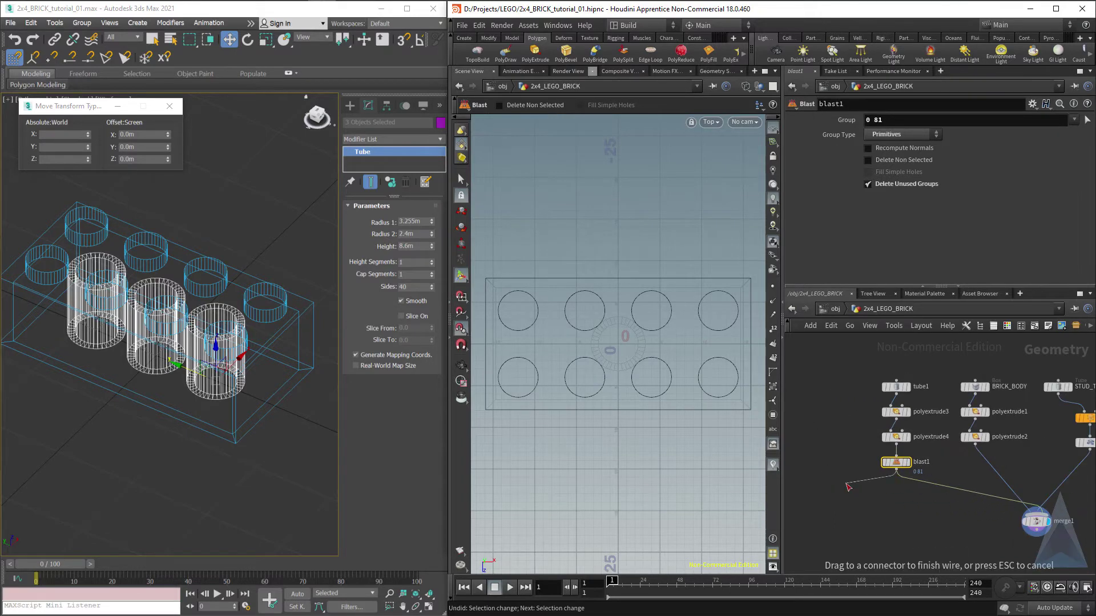
{"action": "key", "text": "Tab"}
{"action": "key", "text": "Escape"}
{"action": "left_click", "coordinate": [847, 488]}
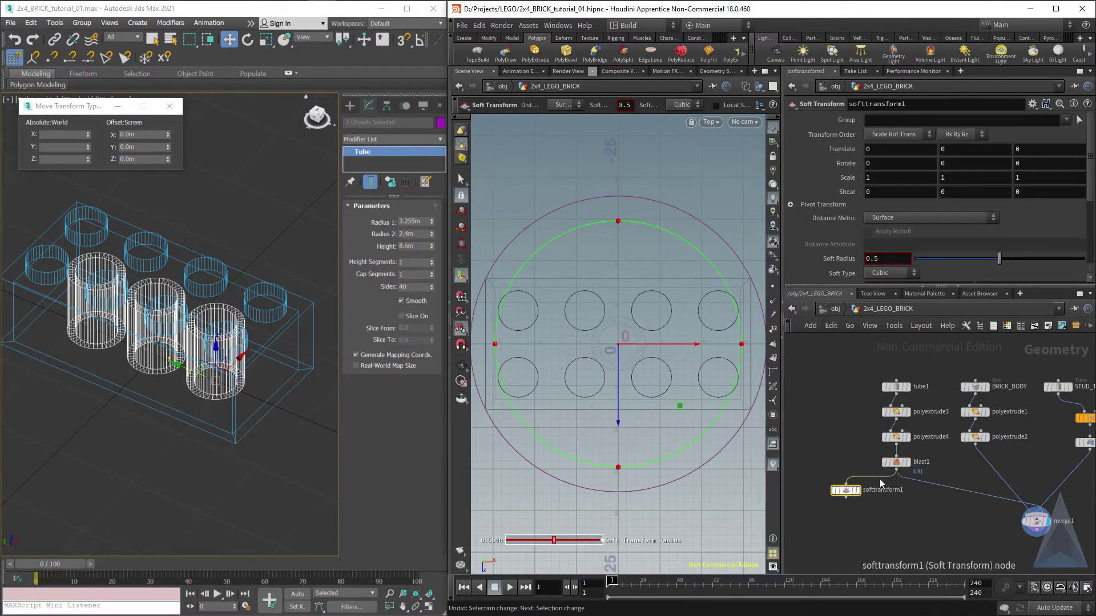
{"action": "key", "text": "ctrl+z"}
{"action": "key", "text": "ctrl+z"}
Branch a Transform node off the output of blast1, placed below it beside the merge wire
{"action": "left_click", "coordinate": [896, 471]}
{"action": "key", "text": "Tab"}
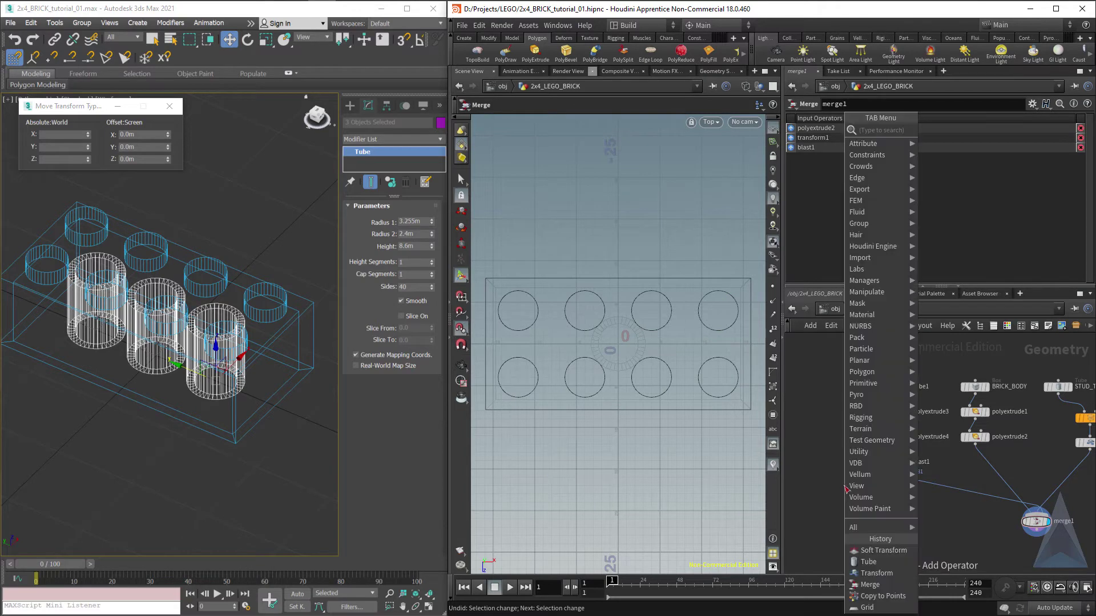
{"action": "type", "text": "trans"}
{"action": "key", "text": "Return"}
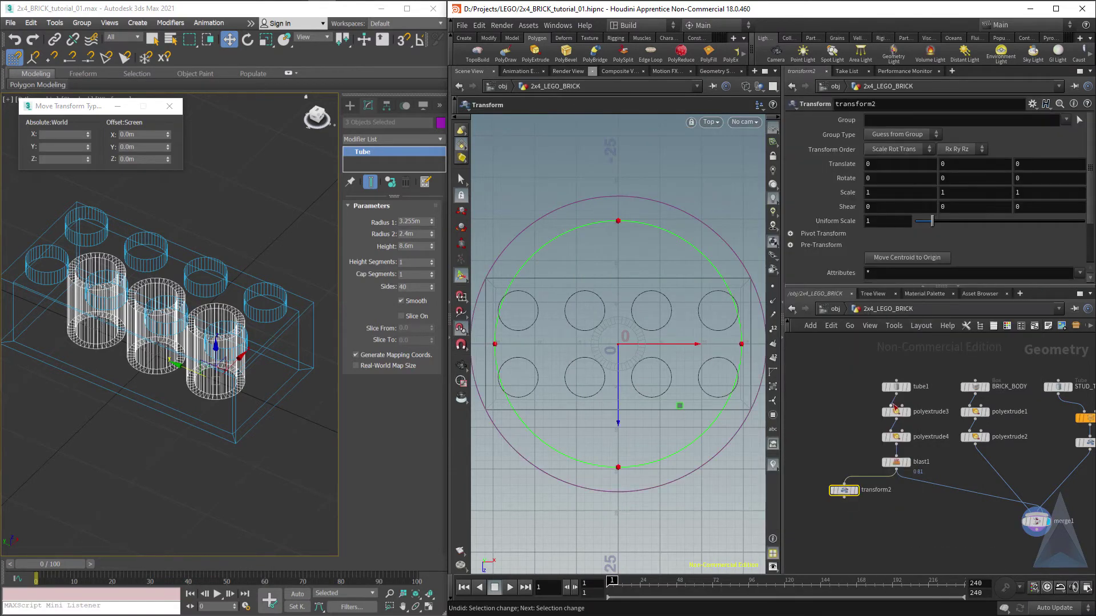
Set the transform2 node's X translation to -8
{"action": "mouse_move", "coordinate": [859, 494]}
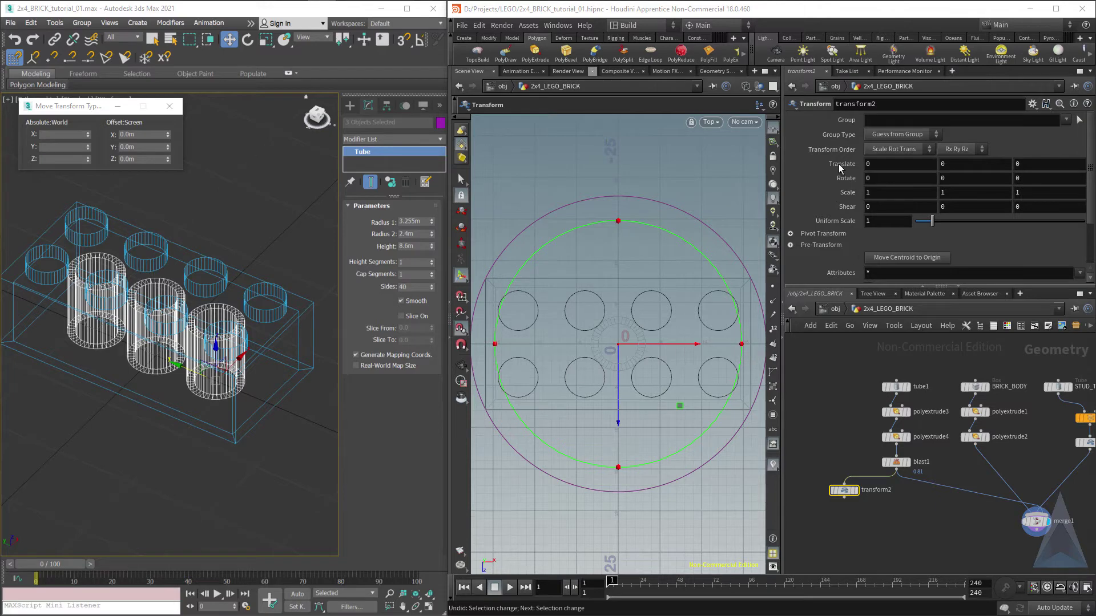
{"action": "left_click_drag", "start_coordinate": [912, 167], "coordinate": [840, 167]}
{"action": "type", "text": "-8"}
{"action": "key", "text": "Return"}
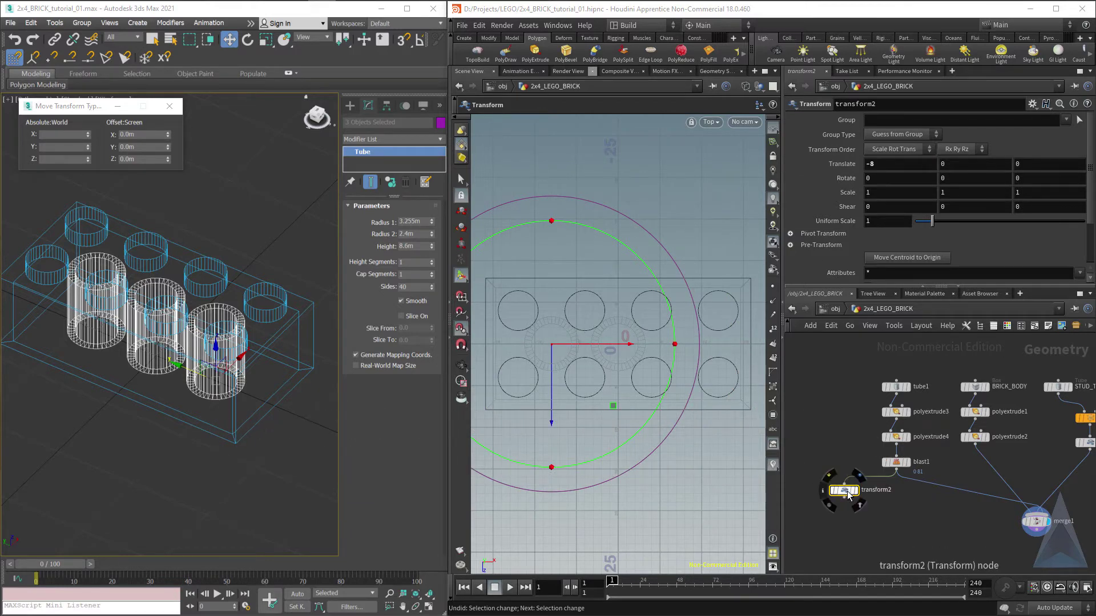
Duplicate transform2 on the other side of the blast1 branch and set the copy's X translation to 8
{"action": "left_click_drag", "start_coordinate": [847, 491], "coordinate": [964, 480]}
{"action": "left_click", "coordinate": [871, 165]}
{"action": "type", "text": "-8"}
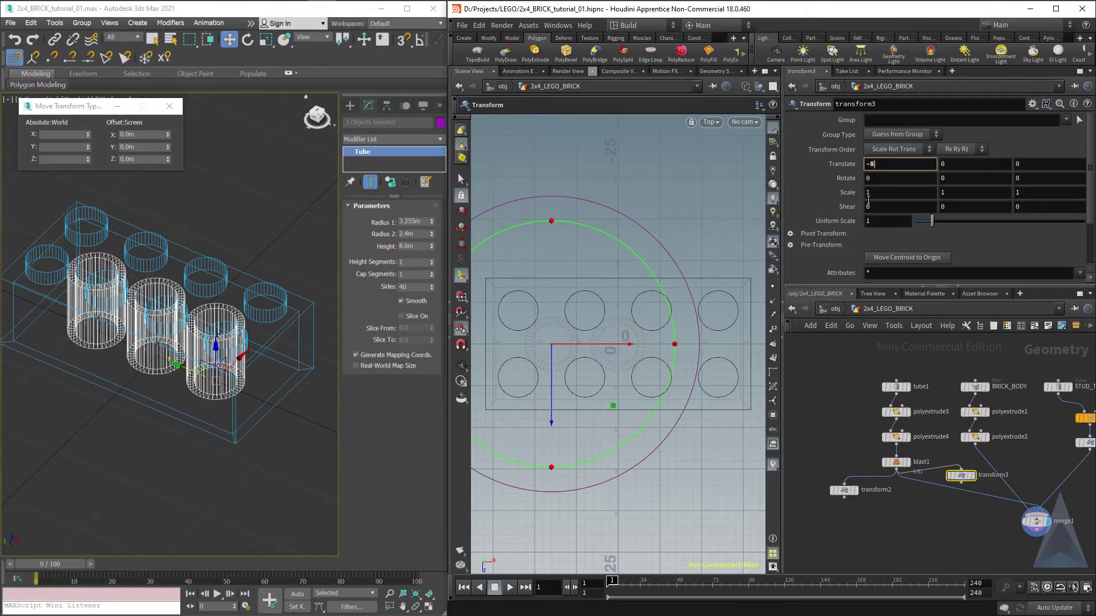
{"action": "key", "text": "Return"}
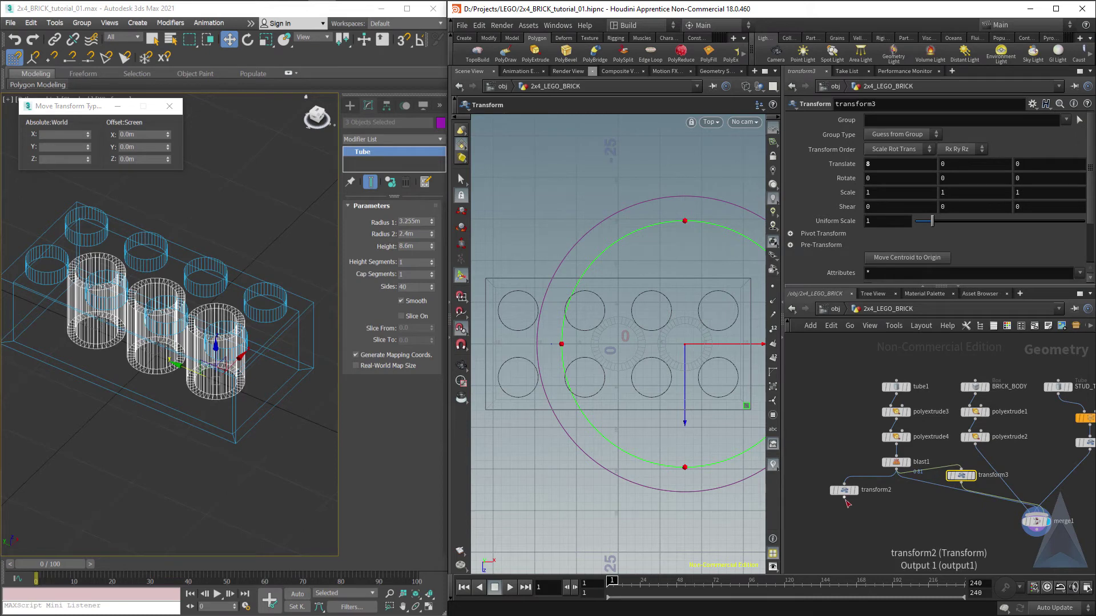
Wire transform2 into merge1 and check the three support tubes from below in a shaded perspective view
{"action": "mouse_move", "coordinate": [844, 498]}
{"action": "left_mouse_down"}
{"action": "mouse_move", "coordinate": [1027, 515]}
{"action": "mouse_move", "coordinate": [1040, 528]}
{"action": "mouse_move", "coordinate": [1019, 551]}
{"action": "left_mouse_up"}
{"action": "key", "text": "space+1"}
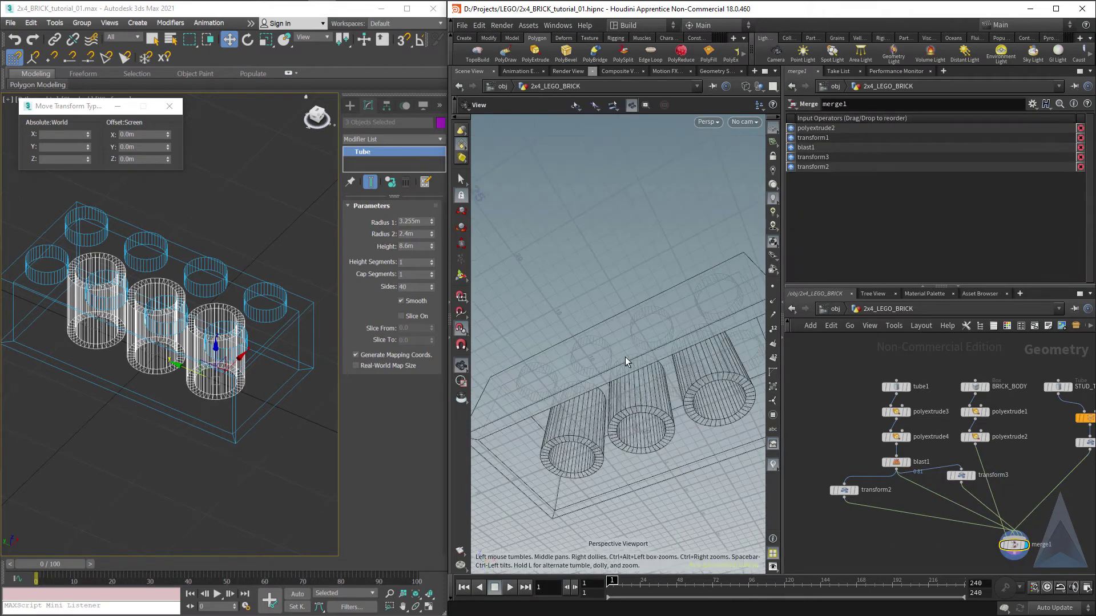
{"action": "key", "text": "shift+w"}
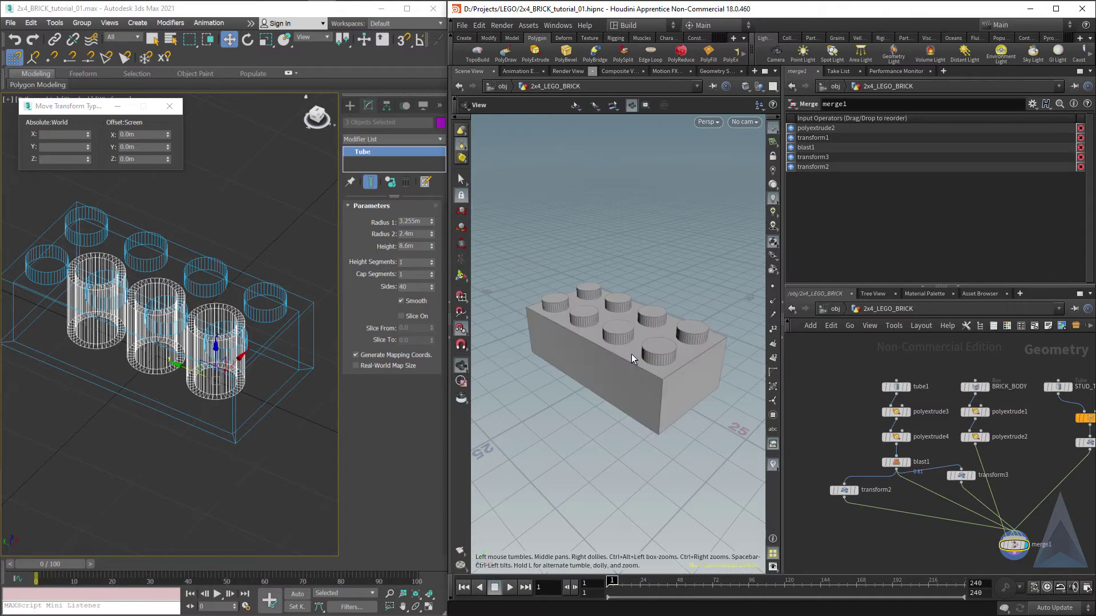
{"action": "scroll", "coordinate": [631, 354], "scroll_direction": "up", "scroll_amount": 3}
{"action": "mouse_move", "coordinate": [630, 353]}
{"action": "left_mouse_down", "text": "alt"}
{"action": "mouse_move", "coordinate": [639, 264]}
{"action": "mouse_move", "coordinate": [652, 247]}
{"action": "mouse_move", "coordinate": [624, 317]}
{"action": "left_mouse_up", "text": "alt"}
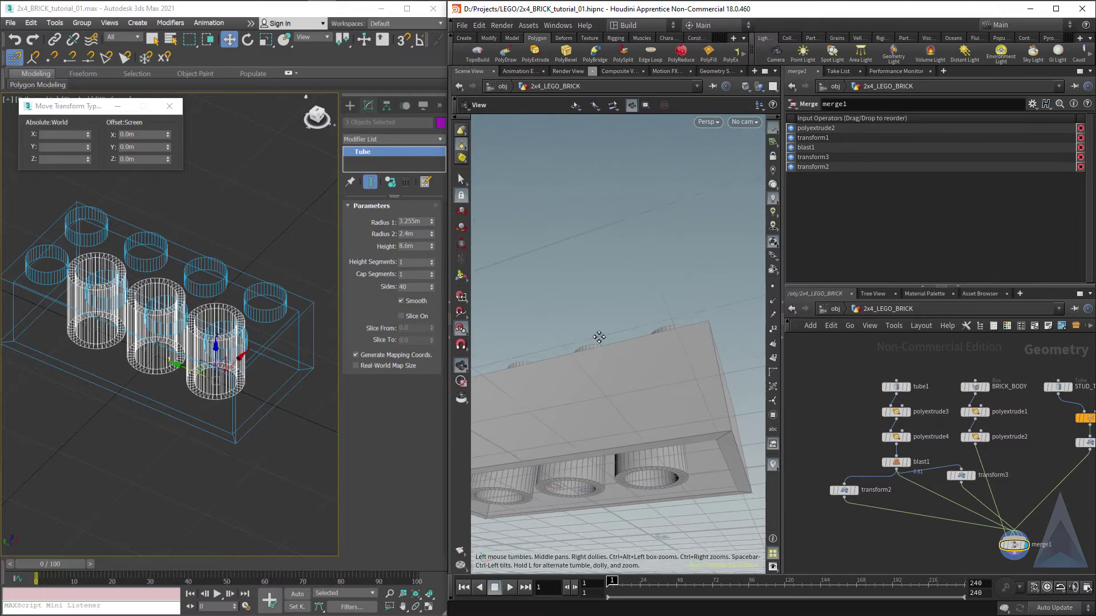
{"action": "left_click_drag", "start_coordinate": [598, 337], "coordinate": [656, 297]}
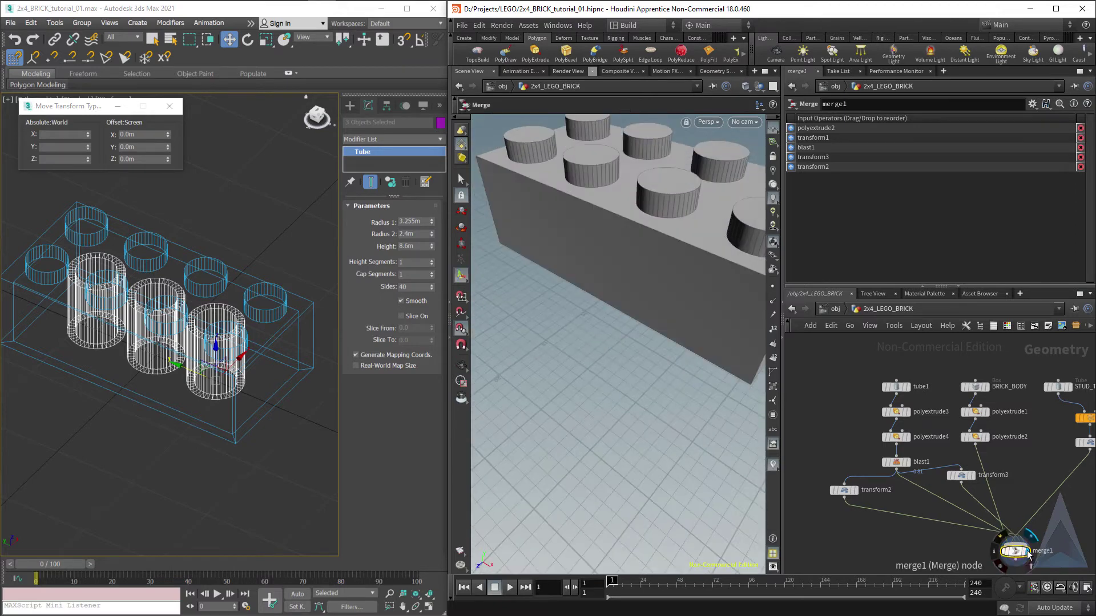
Reorder merge1's inputs as transform2, blast1, transform3, polyextrude2, transform1, and tidy the layout of the tube branch and merge nodes
{"action": "middle_click_drag", "start_coordinate": [958, 536], "coordinate": [937, 513]}
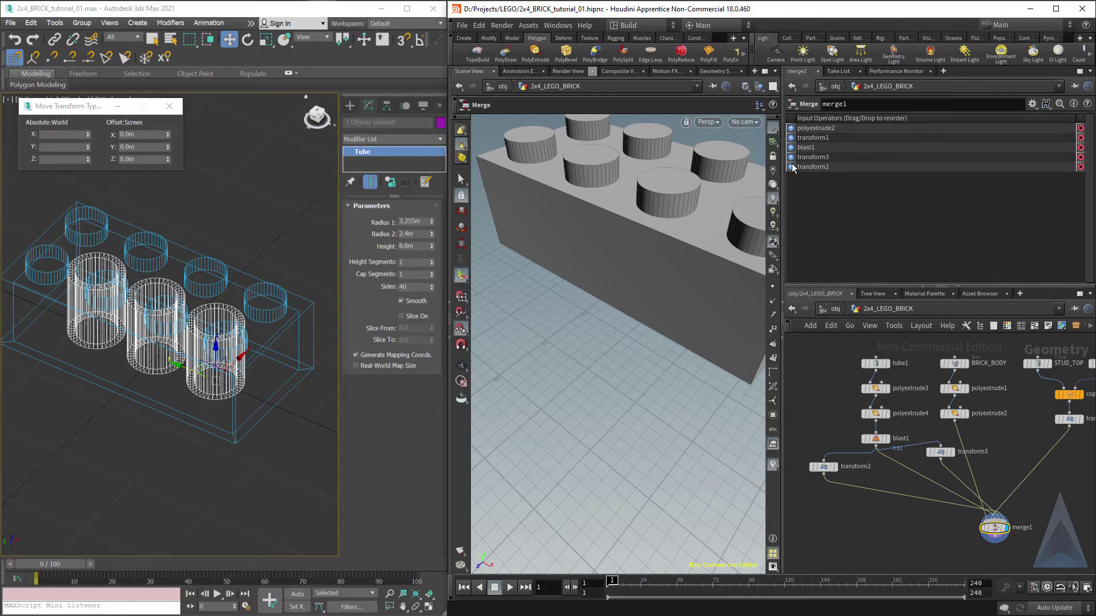
{"action": "mouse_move", "coordinate": [792, 167]}
{"action": "left_mouse_down"}
{"action": "mouse_move", "coordinate": [792, 139]}
{"action": "mouse_move", "coordinate": [791, 157]}
{"action": "mouse_move", "coordinate": [791, 148]}
{"action": "left_mouse_up"}
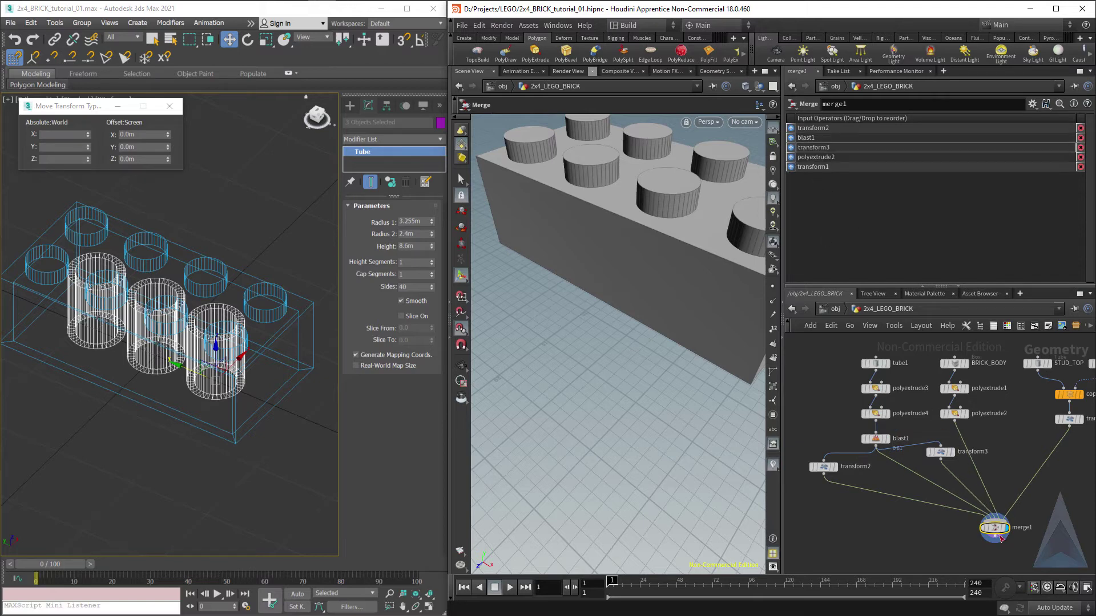
{"action": "left_click_drag", "start_coordinate": [992, 516], "coordinate": [946, 501]}
{"action": "middle_click_drag", "start_coordinate": [892, 455], "coordinate": [865, 469]}
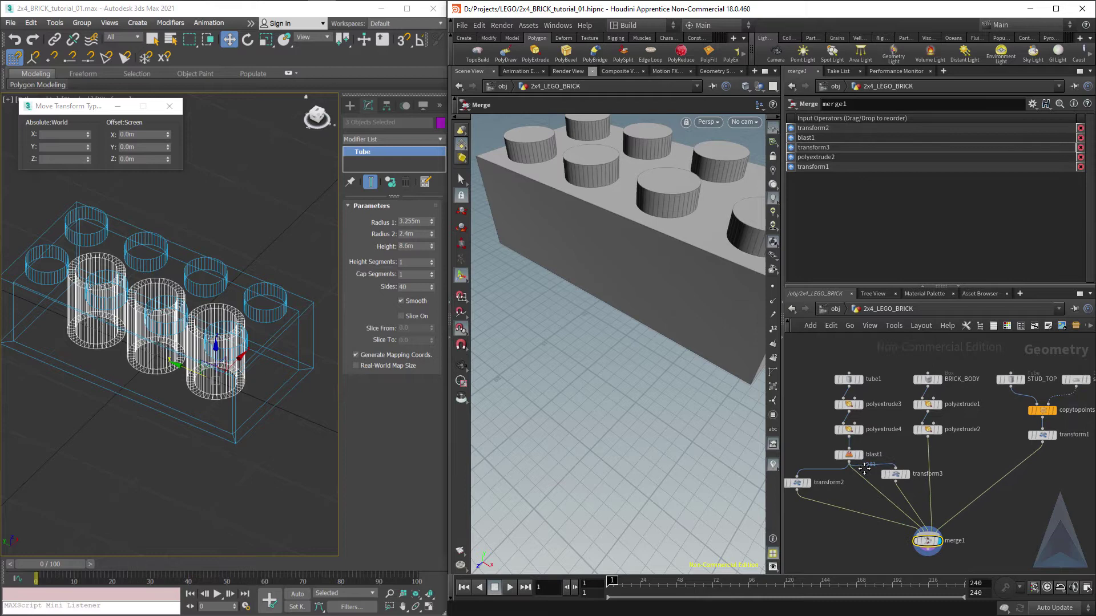
{"action": "scroll", "coordinate": [865, 471], "scroll_direction": "down", "scroll_amount": 1}
{"action": "left_click_drag", "start_coordinate": [805, 374], "coordinate": [875, 476]}
{"action": "middle_click_drag", "start_coordinate": [964, 446], "coordinate": [1017, 438]}
{"action": "scroll", "coordinate": [879, 521], "scroll_direction": "up", "scroll_amount": 1}
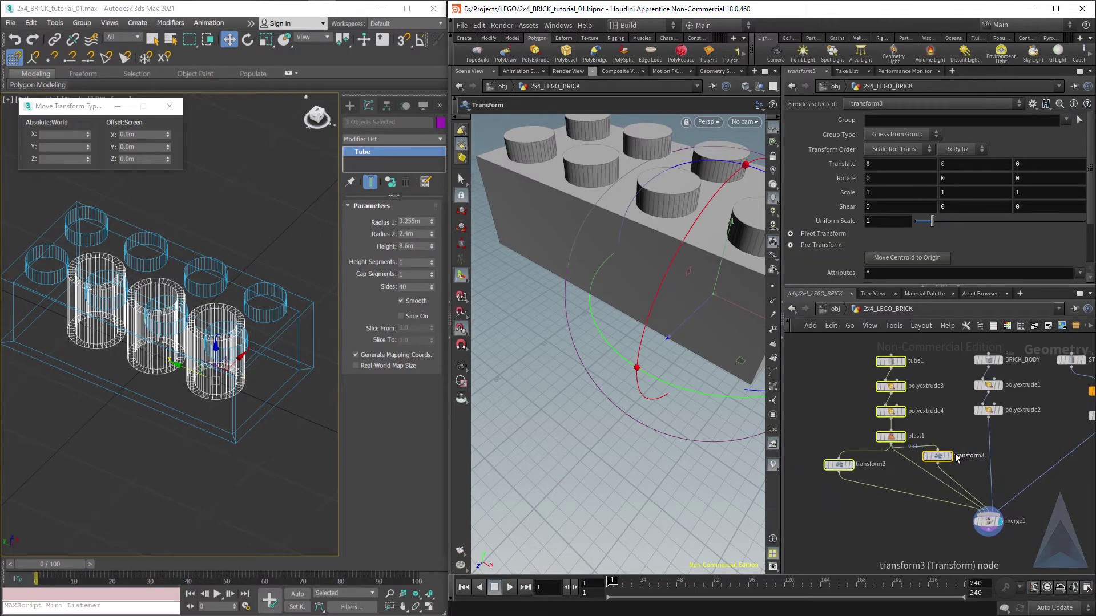
{"action": "left_click_drag", "start_coordinate": [937, 456], "coordinate": [943, 462]}
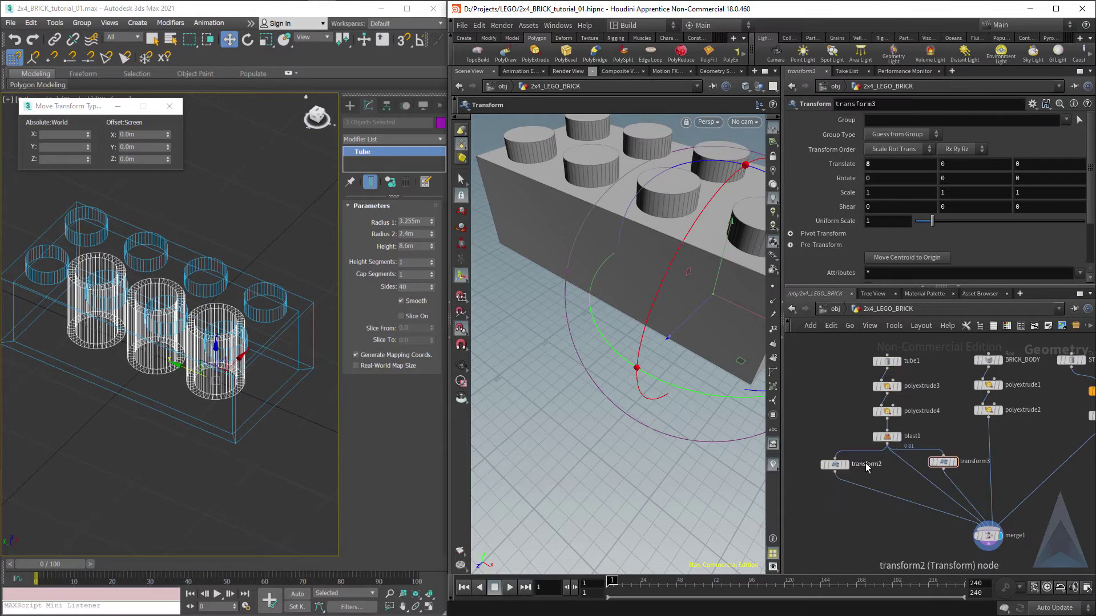
Rename transform2 as inner_tube_left and transform3 as inner_tube_right
{"action": "double_click", "coordinate": [866, 466]}
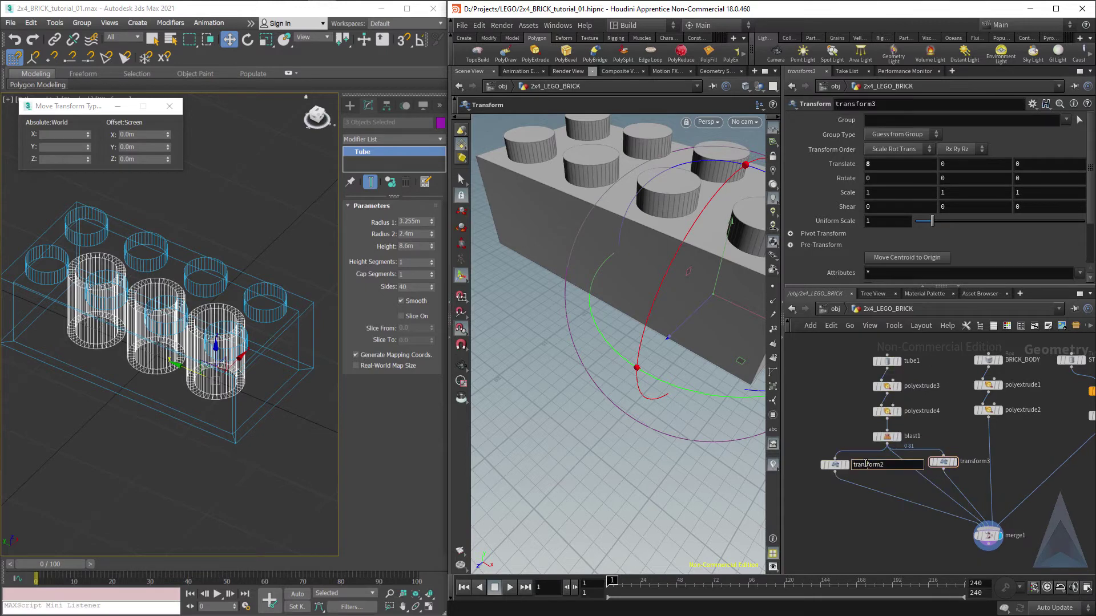
{"action": "type", "text": "inner_tube_left"}
{"action": "key", "text": "Return"}
{"action": "double_click", "coordinate": [971, 462]}
{"action": "type", "text": "inner"}
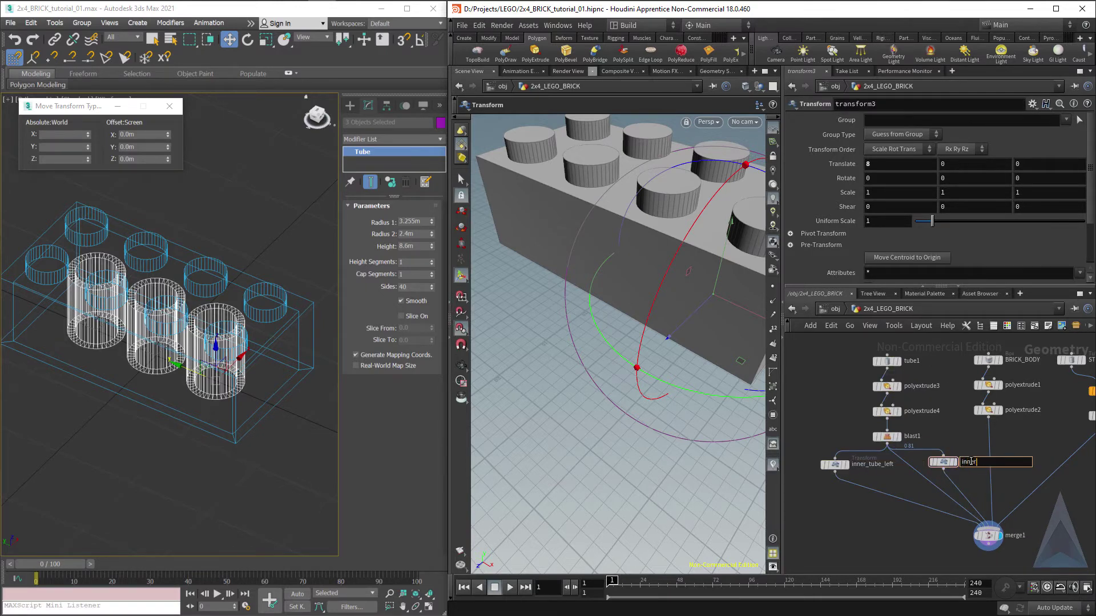
{"action": "type", "text": "_tube_right"}
{"action": "key", "text": "Return"}
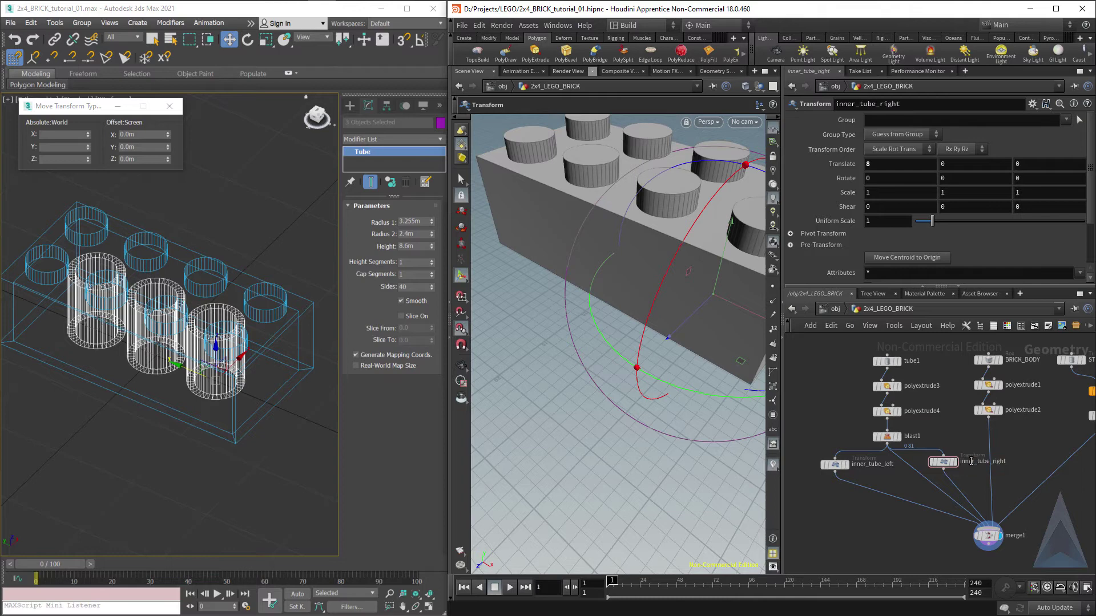
Rename blast1 as blast1_inner_tube_mid and select all nodes of the tube branch
{"action": "double_click", "coordinate": [915, 437]}
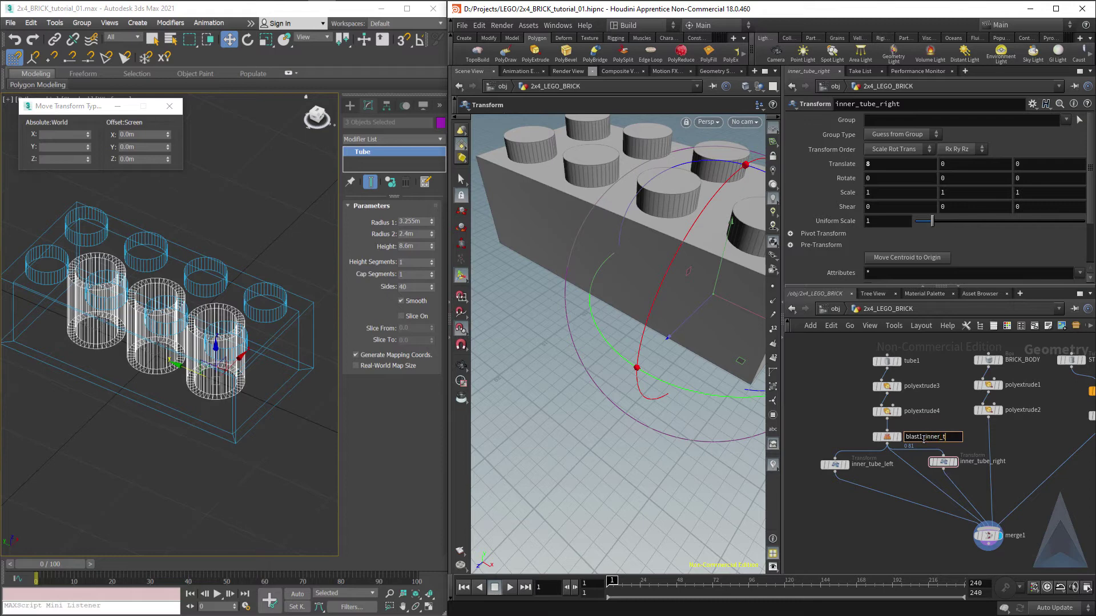
{"action": "type", "text": "_inner_tube_mid"}
{"action": "key", "text": "Return"}
{"action": "left_click_drag", "start_coordinate": [812, 354], "coordinate": [918, 467]}
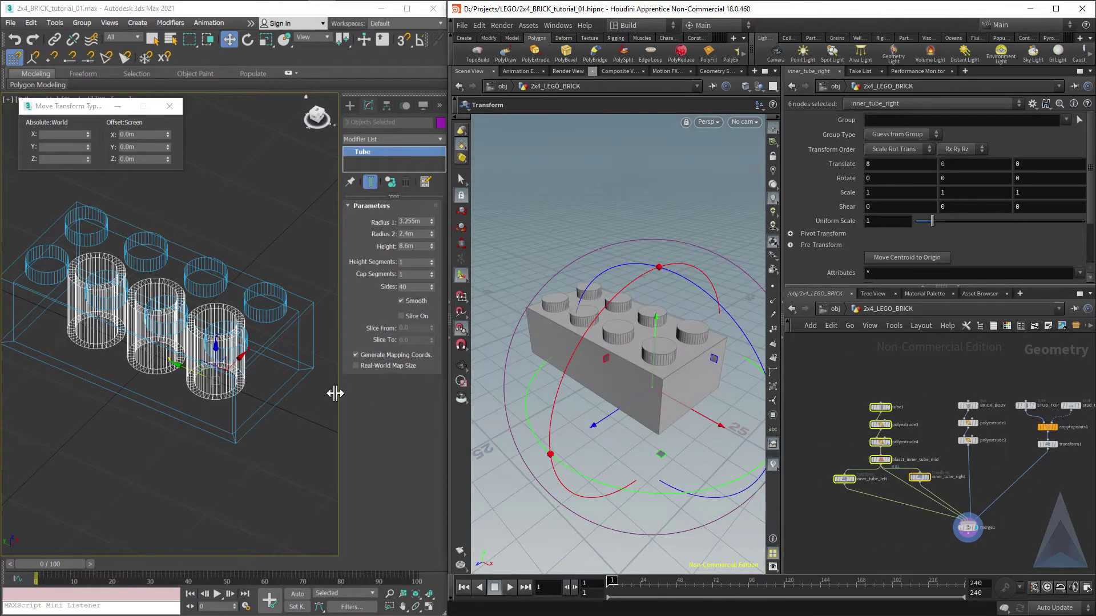
Shade the 3ds Max viewport and compare the bricks in both programs from similar angles
{"action": "key", "text": "F3"}
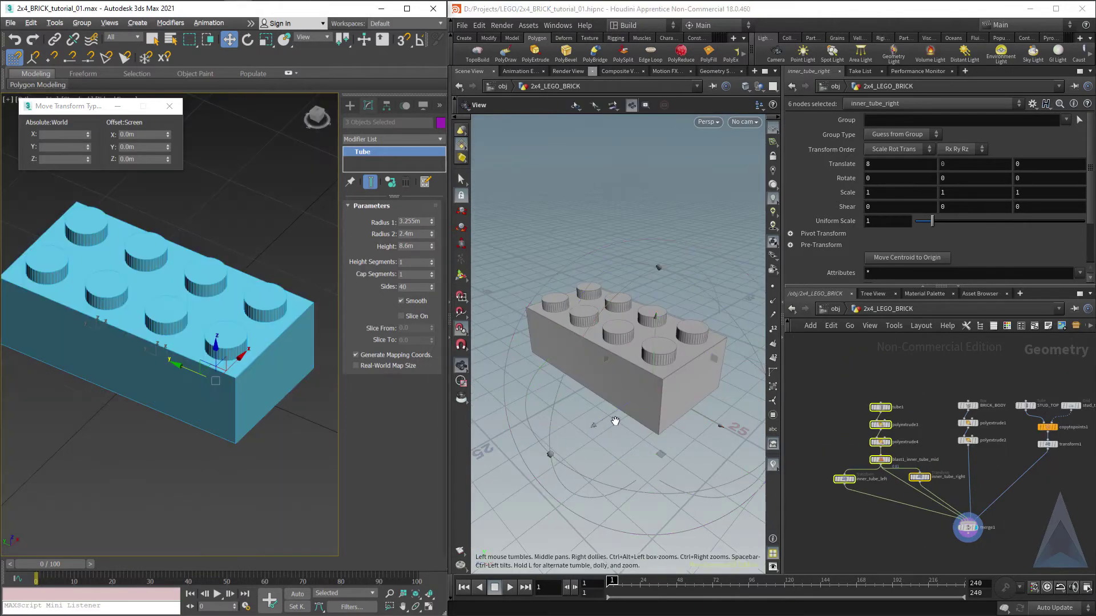
{"action": "left_click_drag", "start_coordinate": [614, 421], "coordinate": [653, 249], "text": "alt"}
{"action": "left_click_drag", "start_coordinate": [638, 414], "coordinate": [660, 306], "text": "alt"}
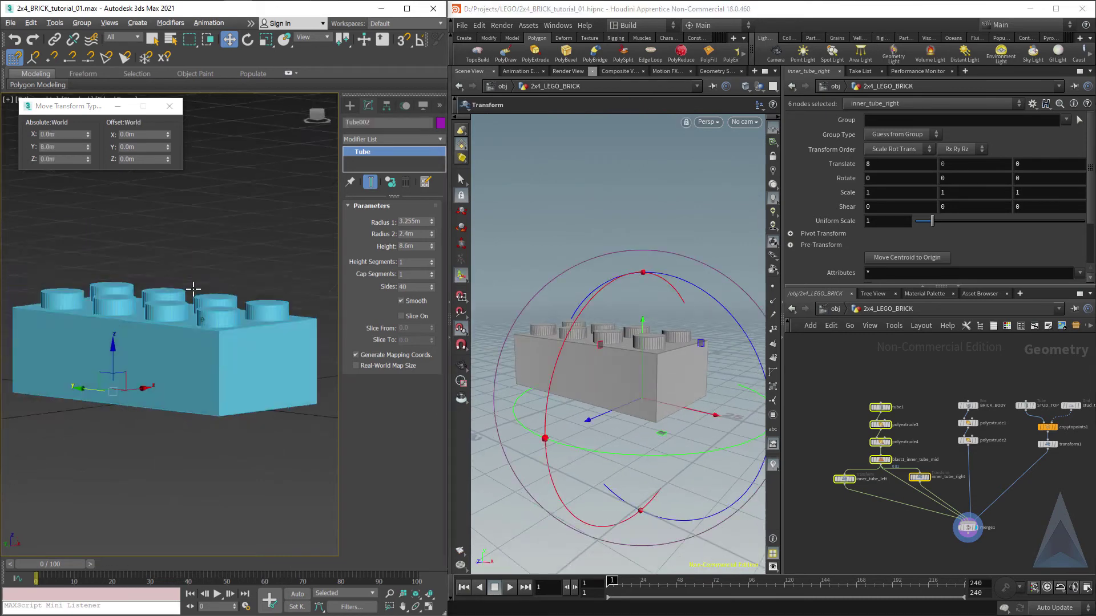
{"action": "middle_click_drag", "start_coordinate": [190, 268], "coordinate": [197, 318], "text": "alt"}
{"action": "left_click", "coordinate": [655, 351]}
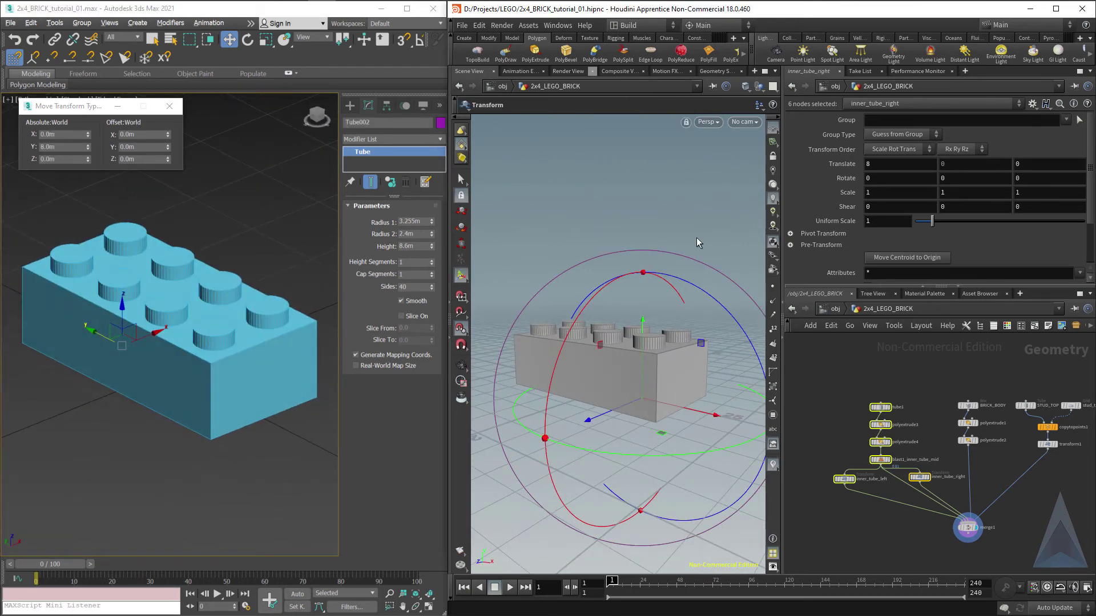
{"action": "key", "text": "Escape"}
{"action": "left_click_drag", "start_coordinate": [697, 227], "coordinate": [692, 238]}
{"action": "key", "text": "Return"}
{"action": "scroll", "coordinate": [966, 470], "scroll_direction": "up", "scroll_amount": 1}
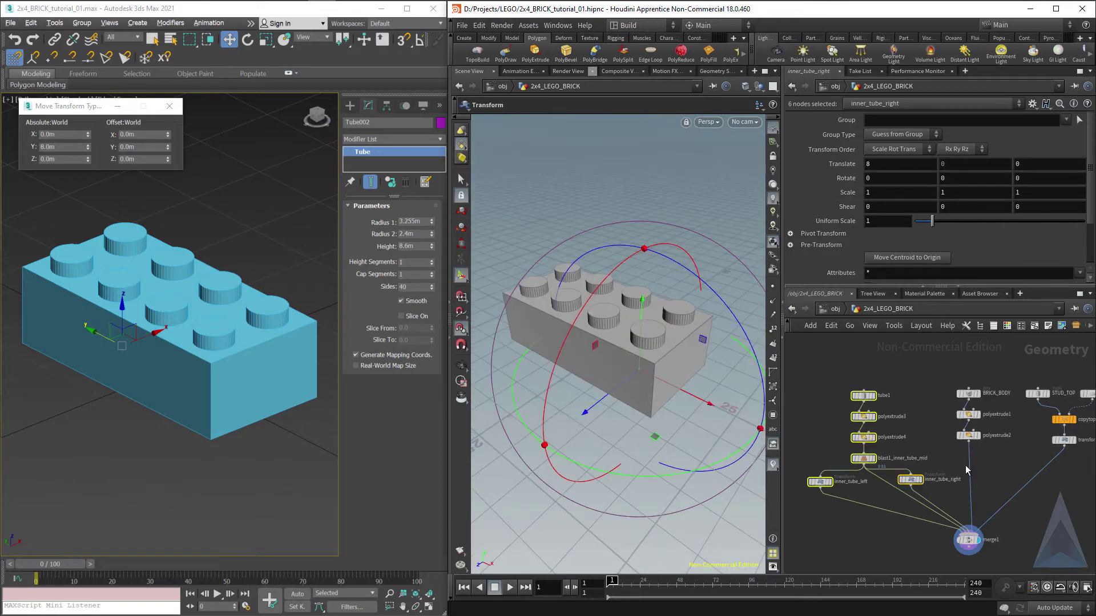
Move the inner_tube_right node slightly farther from the tube branch in the network
{"action": "middle_click_drag", "start_coordinate": [1043, 463], "coordinate": [999, 459]}
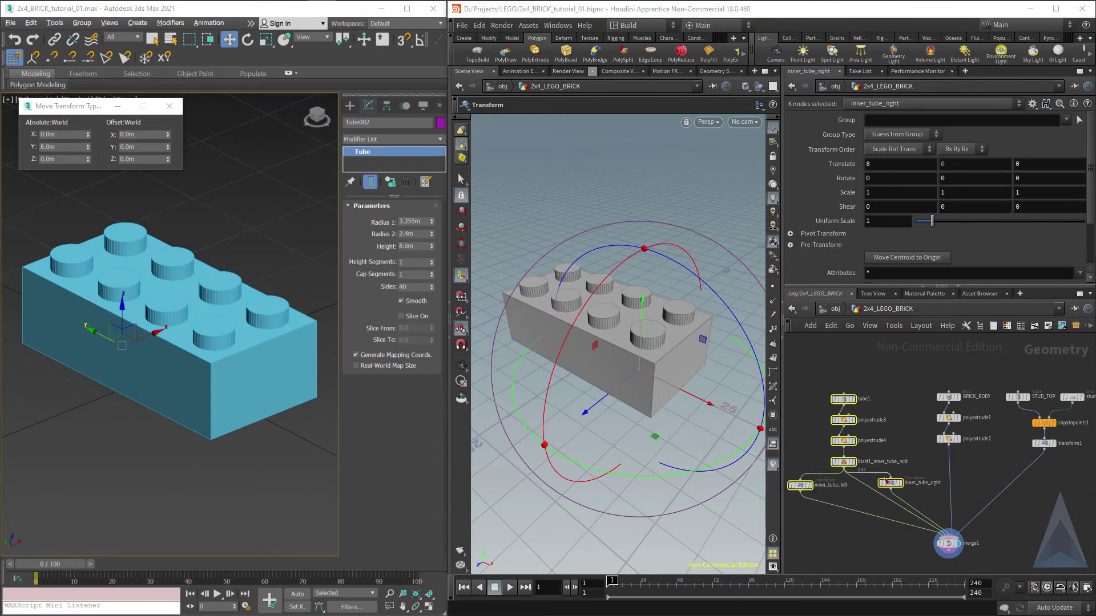
{"action": "scroll", "coordinate": [855, 494], "scroll_direction": "up", "scroll_amount": 2}
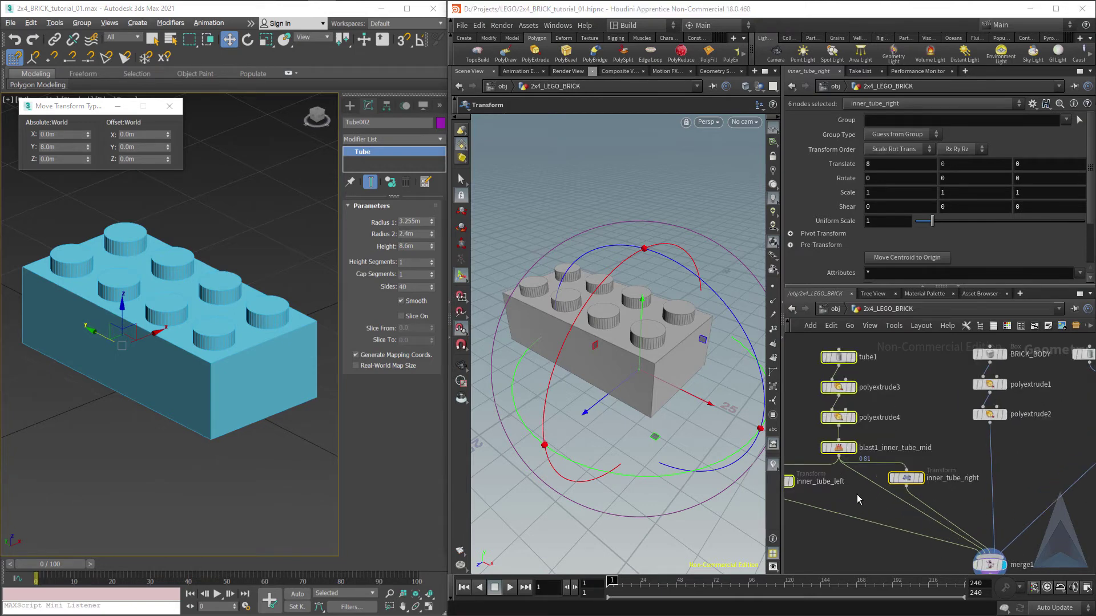
{"action": "left_click", "coordinate": [915, 482]}
{"action": "left_click_drag", "start_coordinate": [915, 481], "coordinate": [921, 484]}
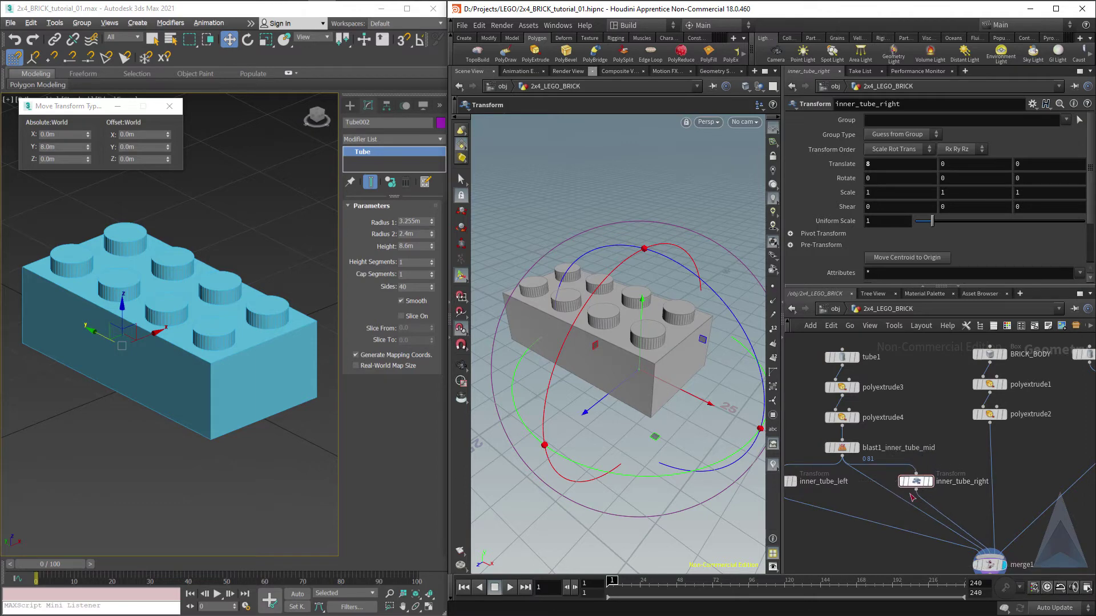
{"action": "scroll", "coordinate": [848, 523], "scroll_direction": "down", "scroll_amount": 3}
{"action": "middle_click_drag", "start_coordinate": [859, 535], "coordinate": [869, 513]}
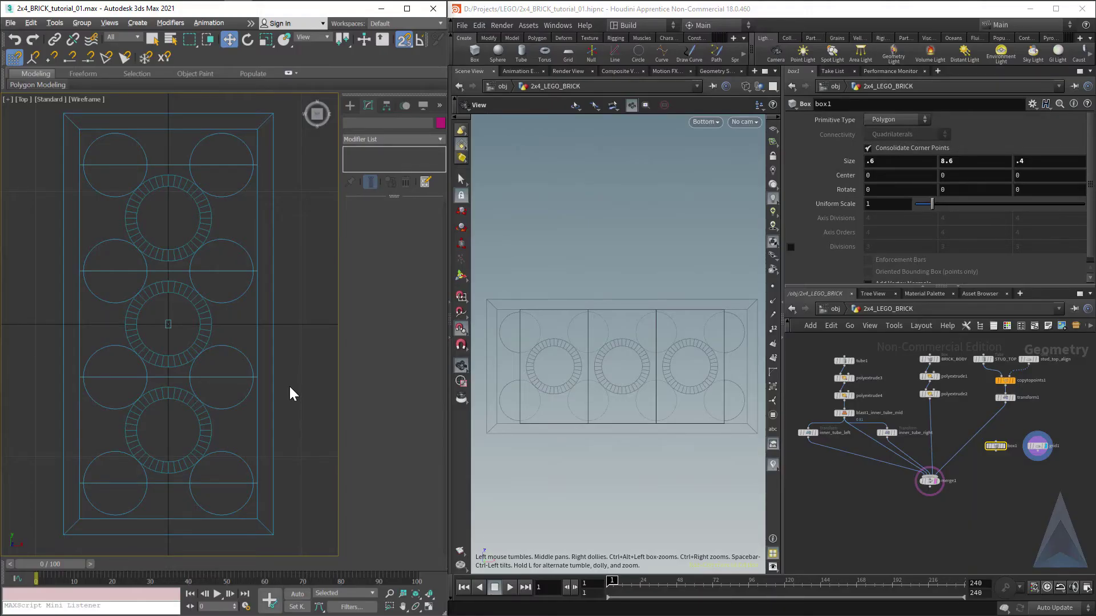
Switch to 3ds Max and snap the small centre box onto the long inner wall, in line with the first stud row
{"action": "key", "text": "alt+Tab"}
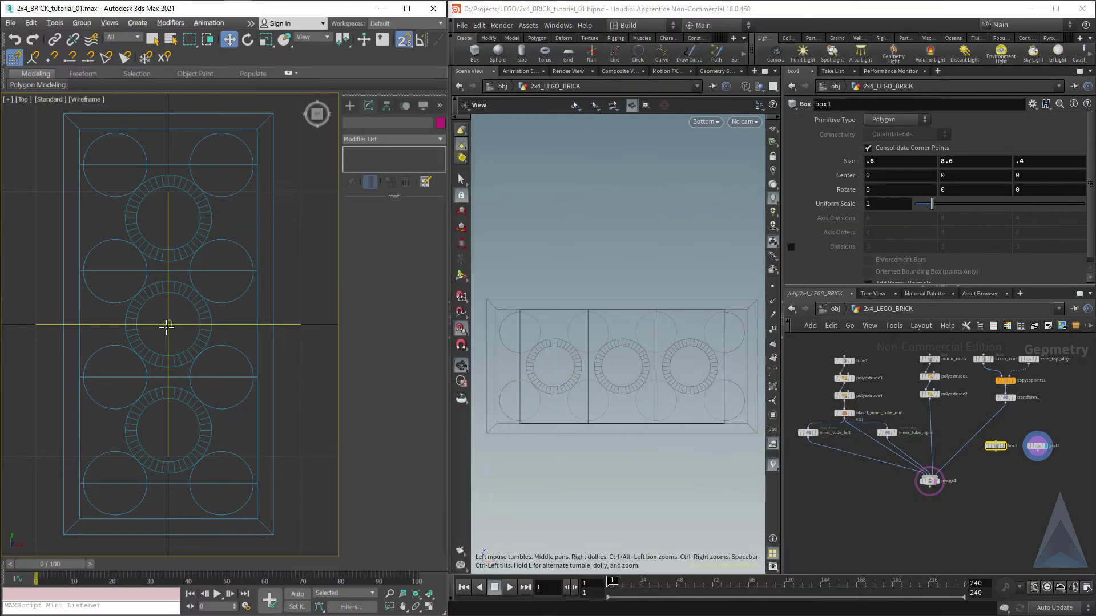
{"action": "left_click", "coordinate": [177, 315]}
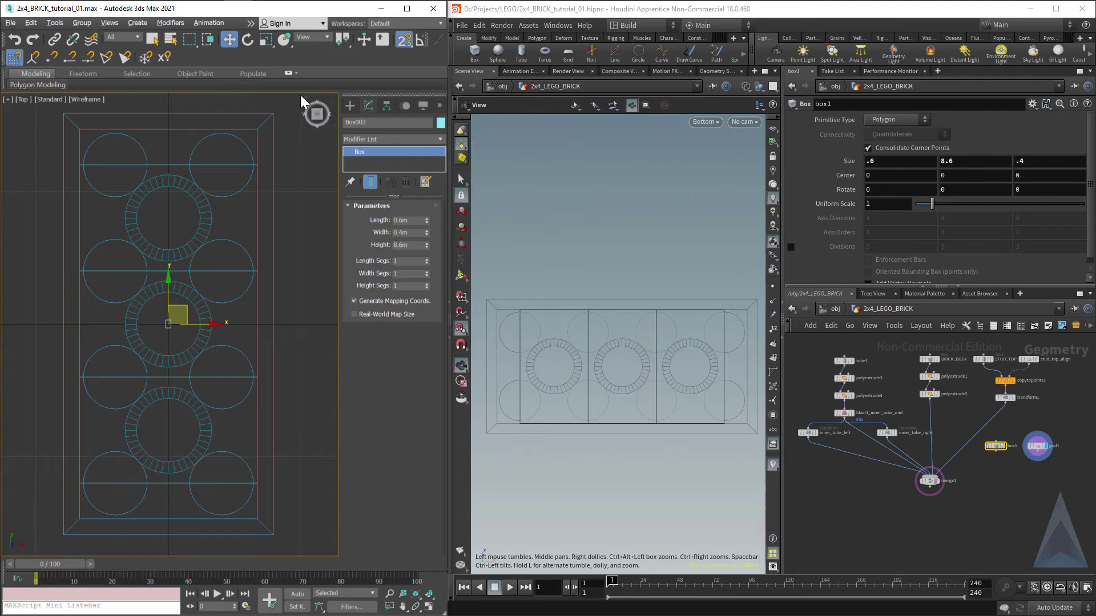
{"action": "left_click", "coordinate": [57, 61]}
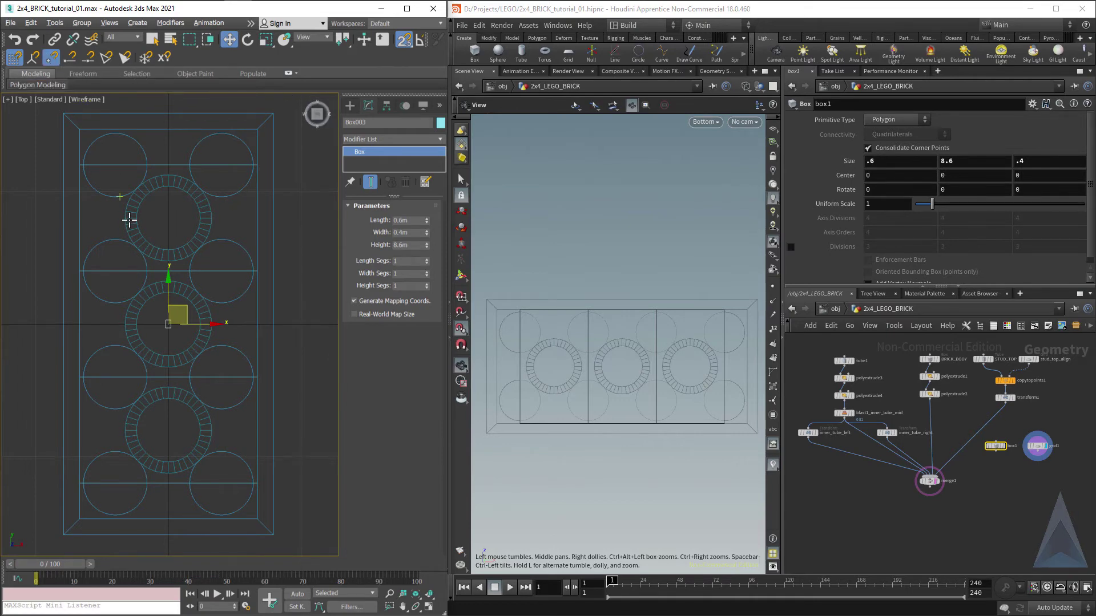
{"action": "left_click_drag", "start_coordinate": [168, 324], "coordinate": [78, 165]}
{"action": "scroll", "coordinate": [76, 171], "scroll_direction": "up", "scroll_amount": 11}
{"action": "middle_click_drag", "start_coordinate": [113, 167], "coordinate": [120, 247]}
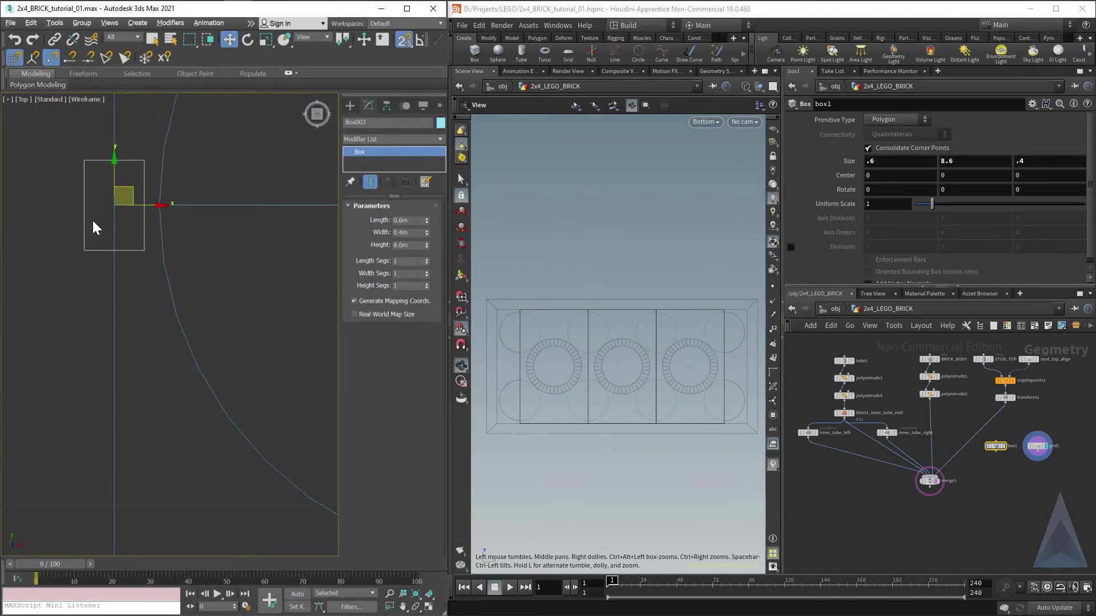
Clone the box along the inner wall as three instances, one for each remaining stud row
{"action": "scroll", "coordinate": [111, 321], "scroll_direction": "down", "scroll_amount": 10}
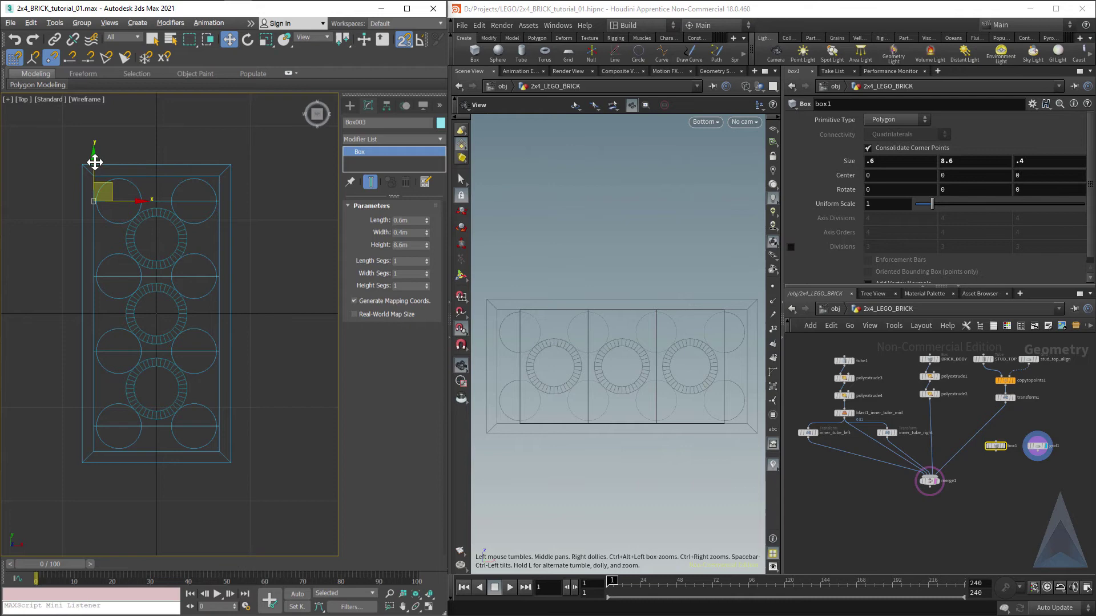
{"action": "left_click_drag", "start_coordinate": [95, 165], "coordinate": [93, 277], "text": "shift"}
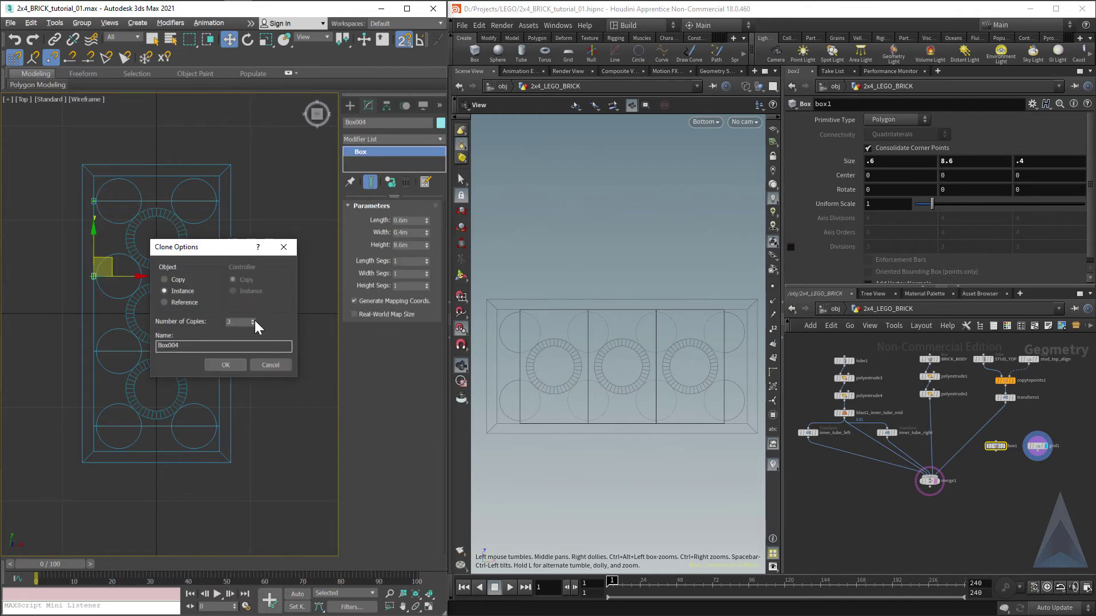
{"action": "left_click", "coordinate": [227, 366]}
Select the four wall boxes and clone them once as instances onto the opposite long inner wall
{"action": "scroll", "coordinate": [117, 394], "scroll_direction": "up", "scroll_amount": 2}
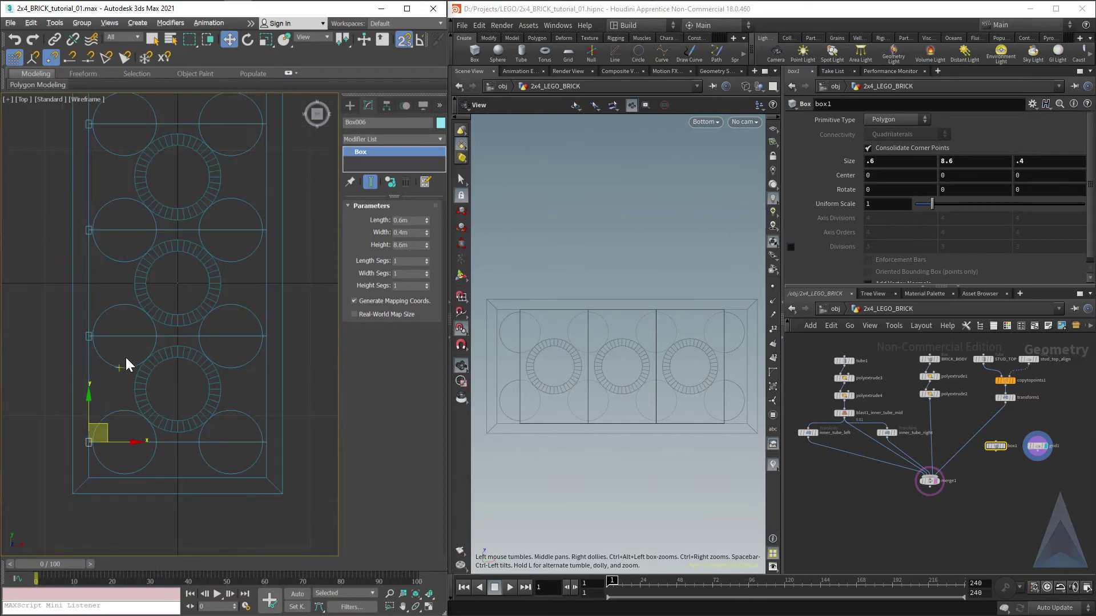
{"action": "middle_click_drag", "start_coordinate": [140, 328], "coordinate": [145, 379]}
{"action": "left_click_drag", "start_coordinate": [81, 170], "coordinate": [92, 505]}
{"action": "mouse_move", "coordinate": [91, 283]}
{"action": "left_mouse_down"}
{"action": "mouse_move", "coordinate": [191, 274]}
{"action": "mouse_move", "coordinate": [247, 223]}
{"action": "mouse_move", "coordinate": [269, 177]}
{"action": "left_mouse_up"}
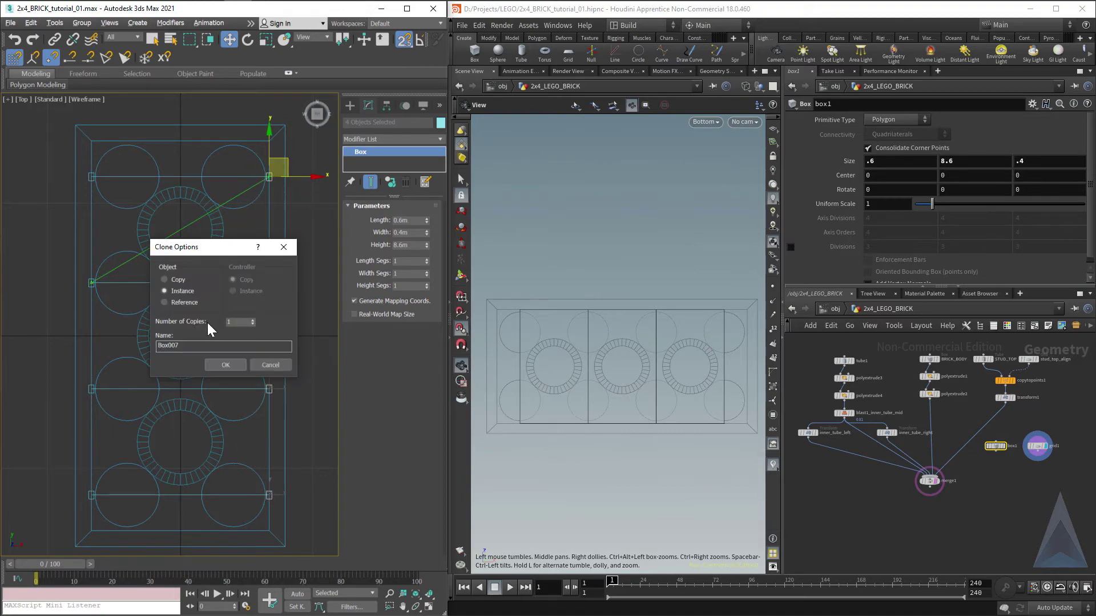
{"action": "left_click", "coordinate": [226, 365]}
{"action": "middle_click_drag", "start_coordinate": [188, 371], "coordinate": [153, 256], "text": "alt"}
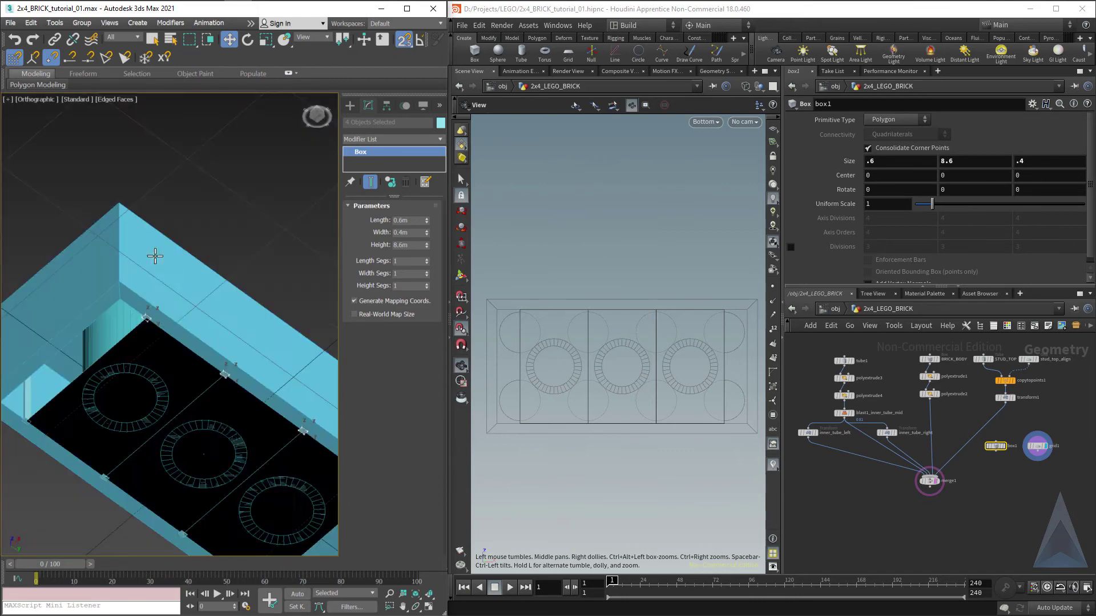
Delete the flat three-segment guide box inside the brick and show the model in a wireframe top view
{"action": "left_click", "coordinate": [172, 367]}
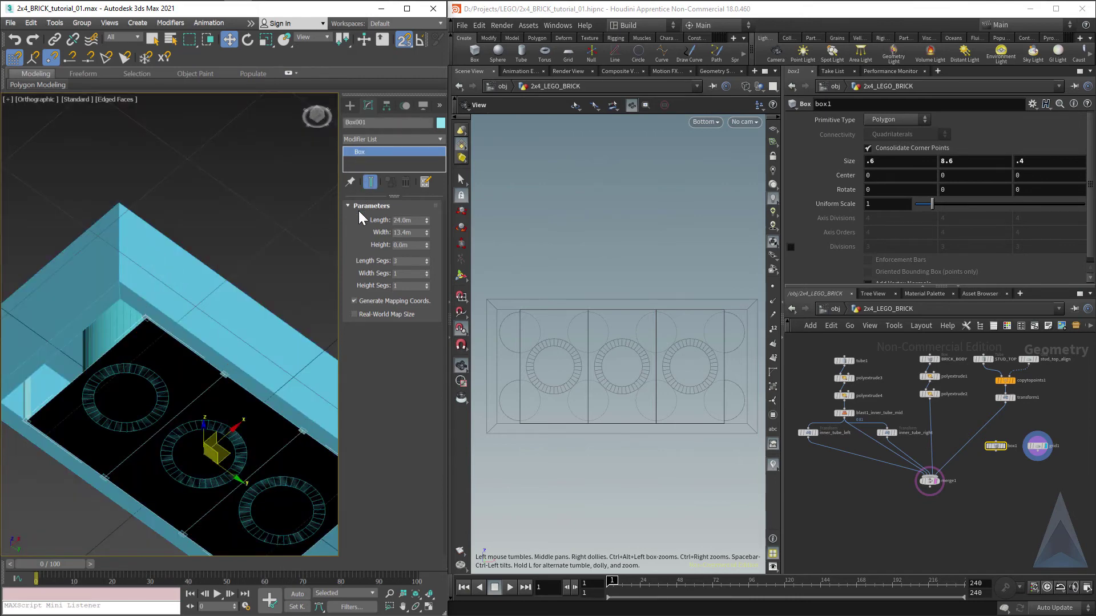
{"action": "key", "text": "Delete"}
{"action": "middle_click_drag", "start_coordinate": [184, 355], "coordinate": [219, 424], "text": "alt"}
{"action": "key", "text": "t"}
{"action": "key", "text": "F3"}
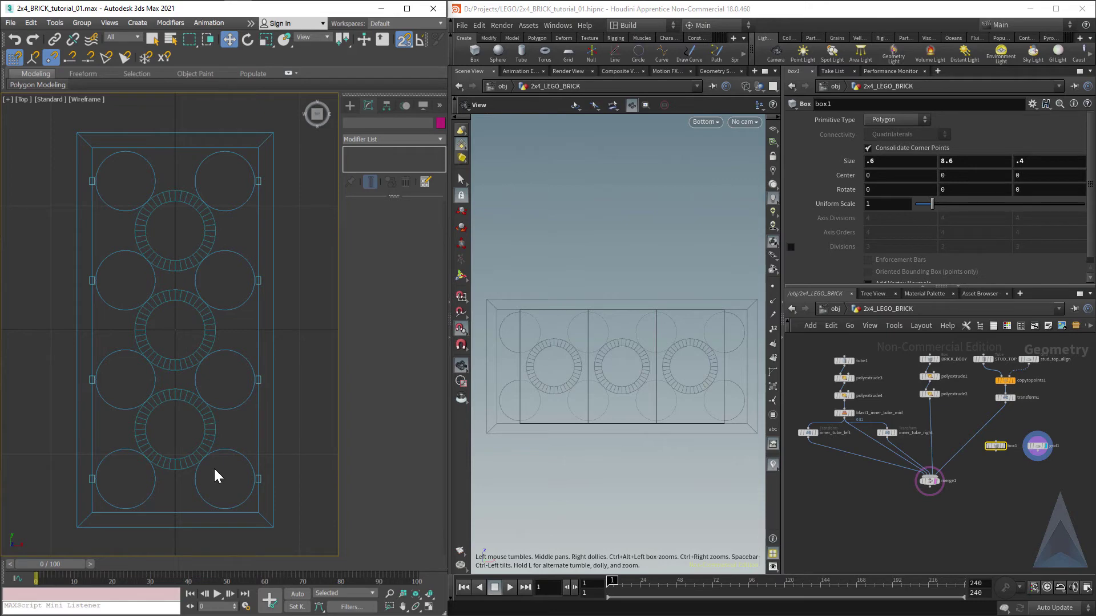
Switch to Houdini, display box1 instead of grid1, and add a Copy to Points node beneath them
{"action": "left_click", "coordinate": [639, 17]}
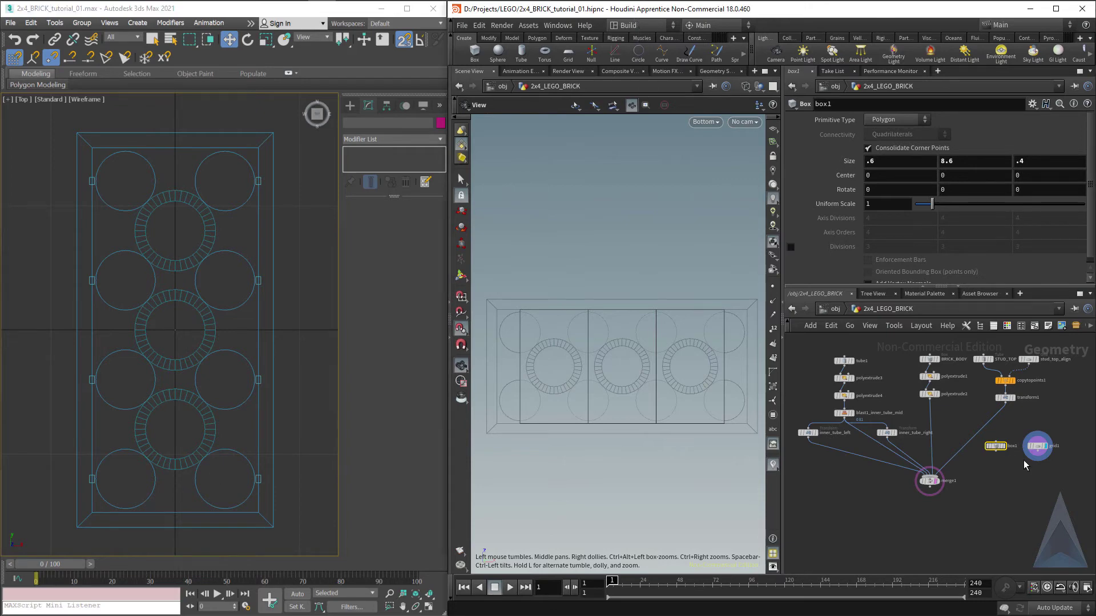
{"action": "left_click", "coordinate": [1034, 446]}
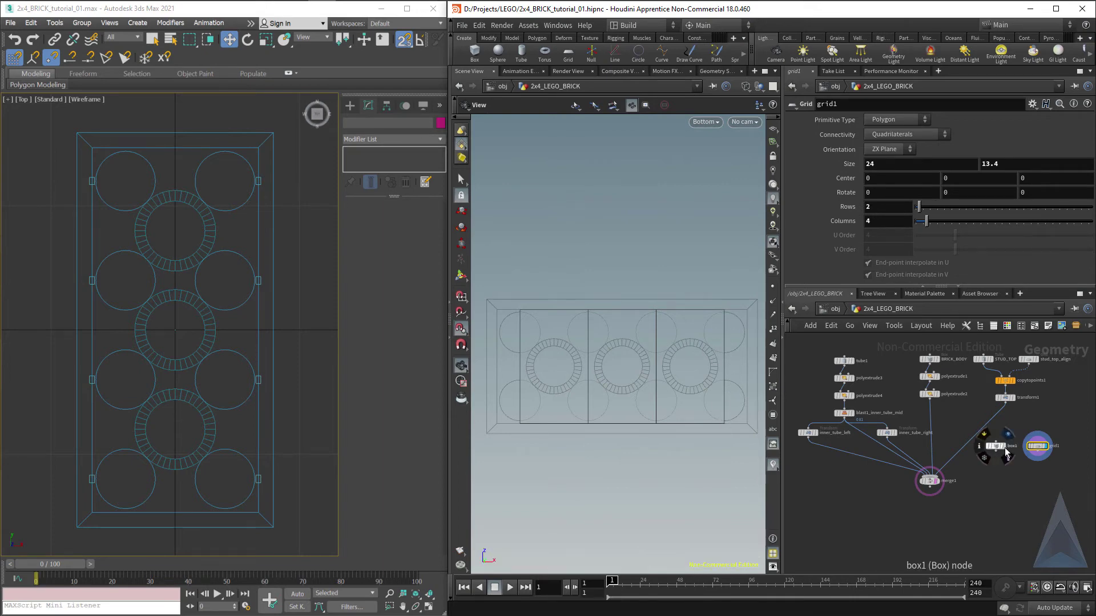
{"action": "left_click", "coordinate": [1005, 452]}
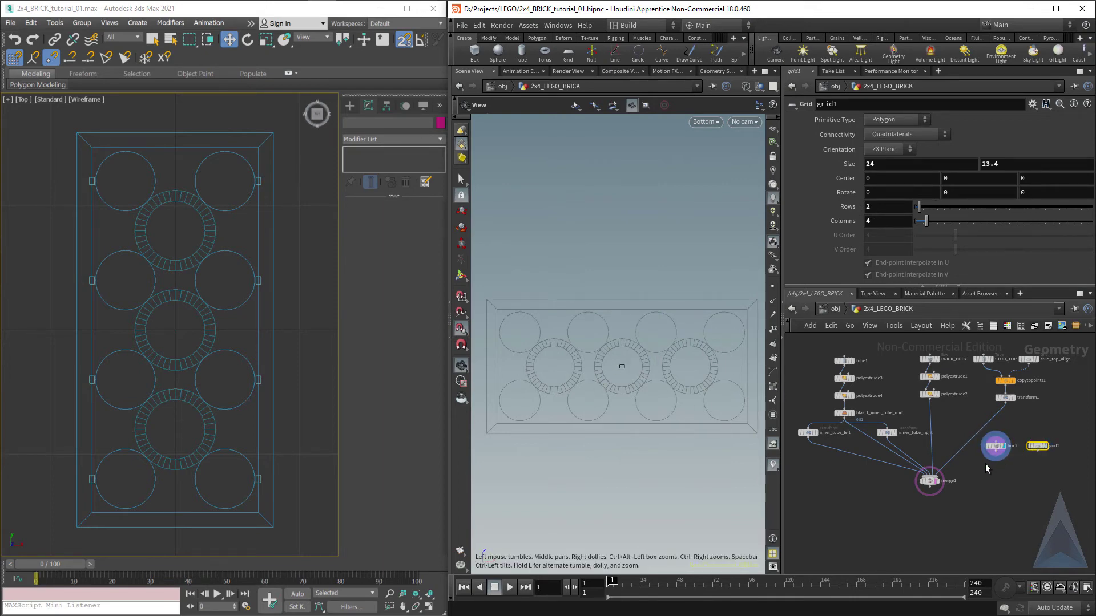
{"action": "key", "text": "Tab"}
{"action": "type", "text": "copy"}
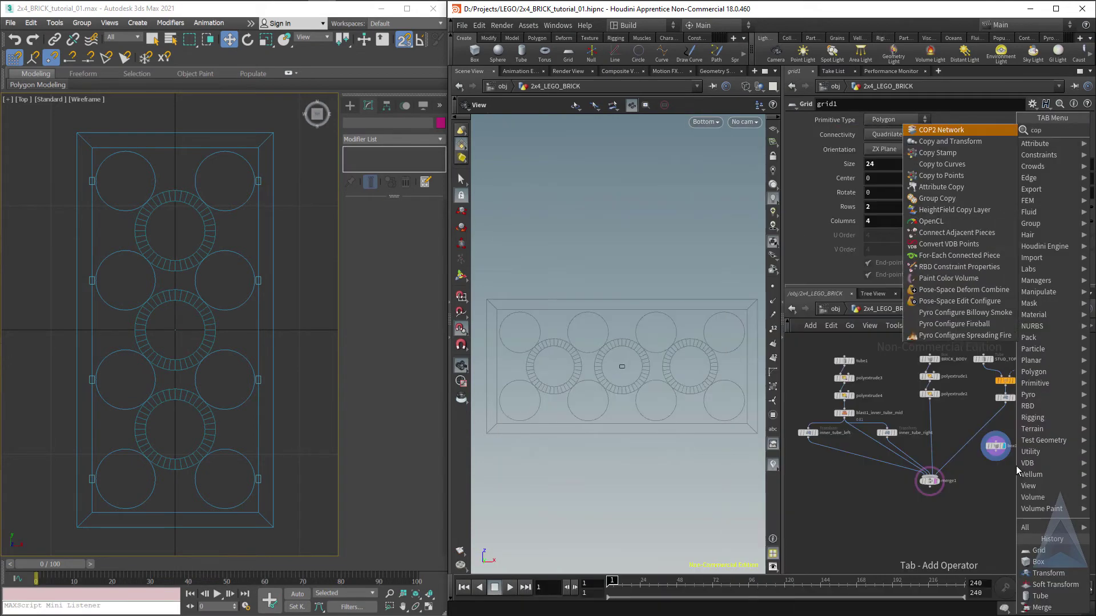
{"action": "key", "text": "Down"}
{"action": "key", "text": "Down"}
{"action": "key", "text": "Down"}
{"action": "key", "text": "Return"}
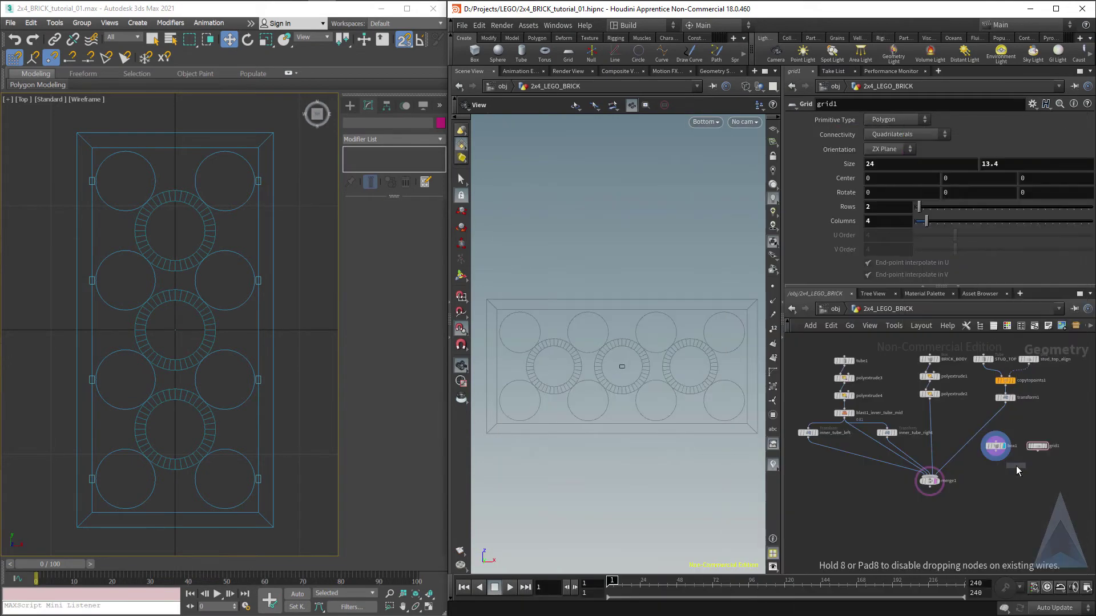
{"action": "left_click", "coordinate": [1014, 471]}
{"action": "scroll", "coordinate": [1005, 485], "scroll_direction": "up", "scroll_amount": 3}
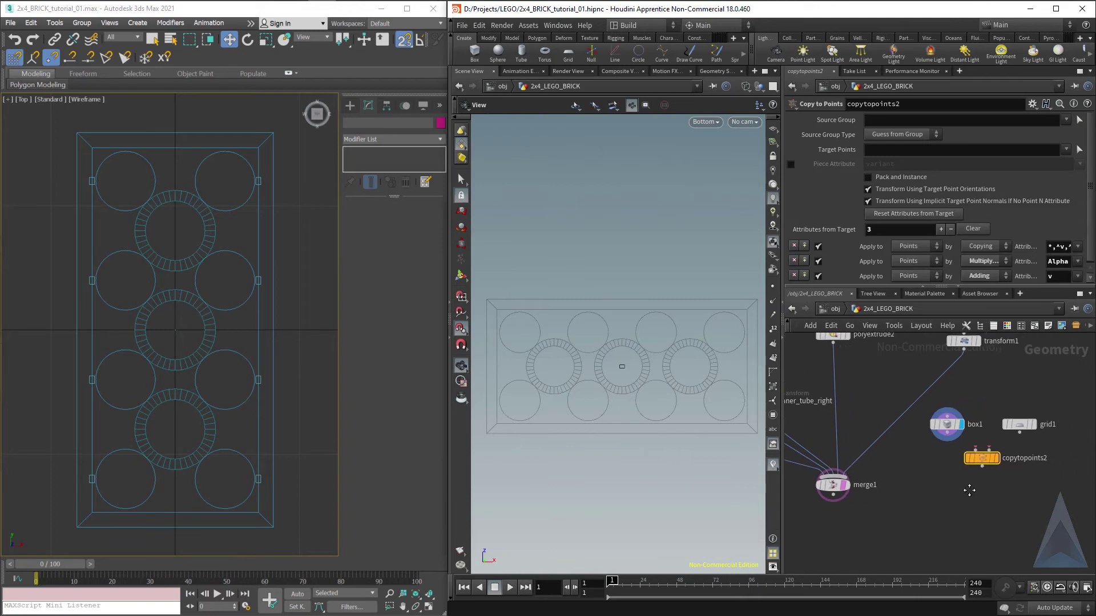
Wire box1 and grid1 into the new Copy to Points node and disable Transform Using Target Point Orientations
{"action": "left_click_drag", "start_coordinate": [934, 439], "coordinate": [987, 468]}
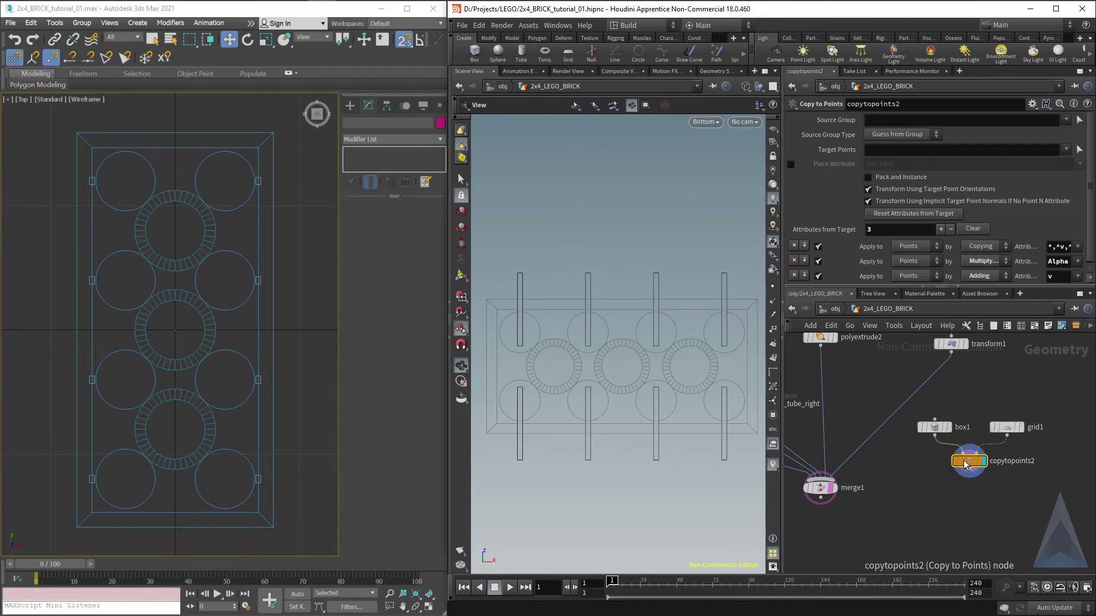
{"action": "left_click", "coordinate": [868, 191]}
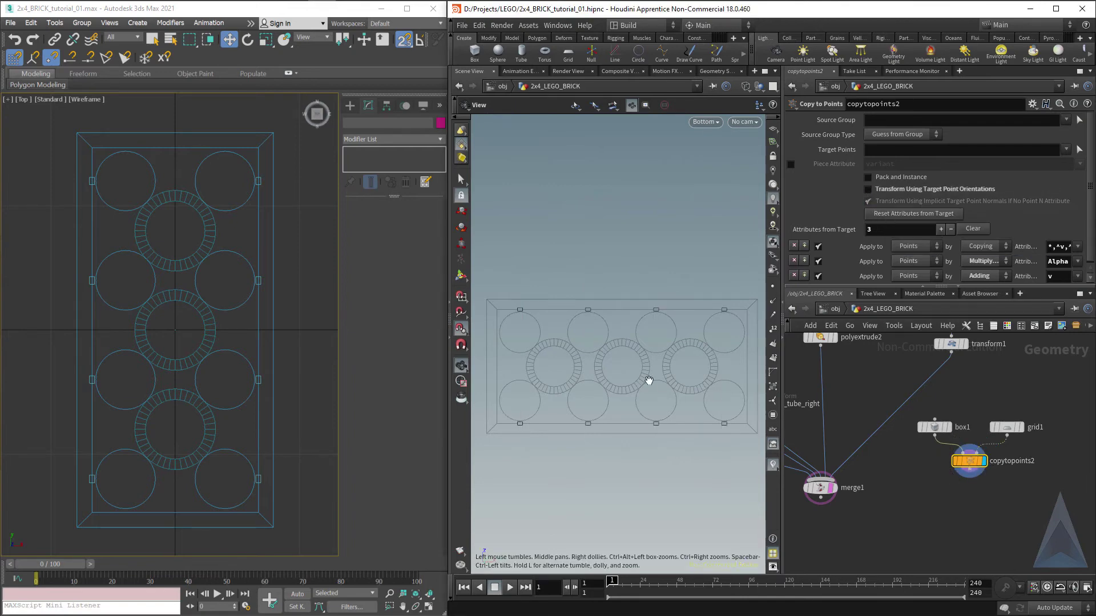
{"action": "scroll", "coordinate": [656, 423], "scroll_direction": "up", "scroll_amount": 11}
{"action": "scroll", "coordinate": [653, 423], "scroll_direction": "down", "scroll_amount": 12}
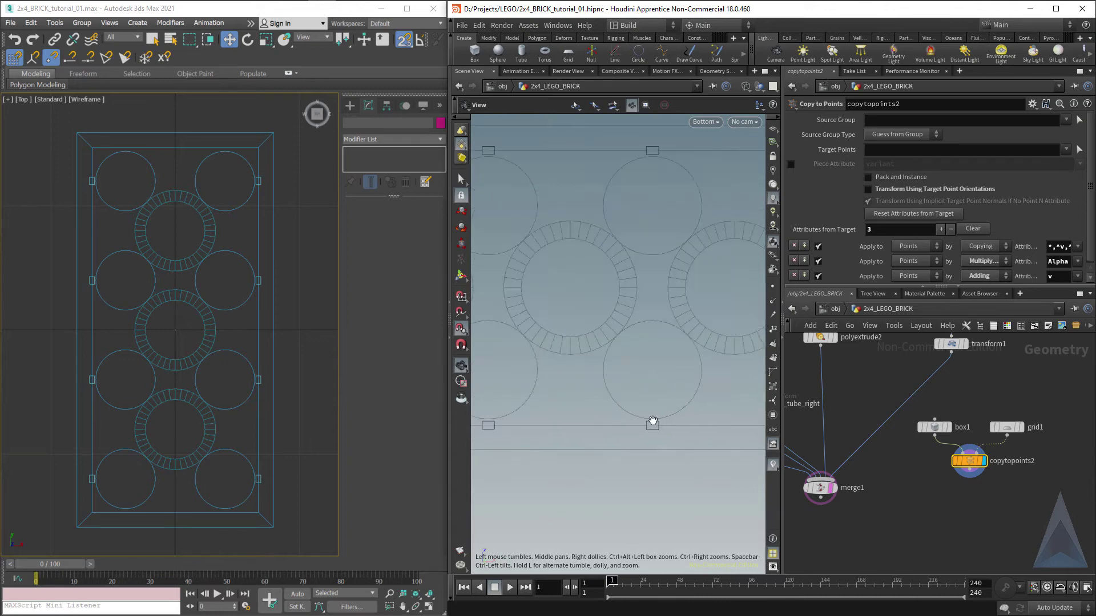
{"action": "key", "text": "space+1"}
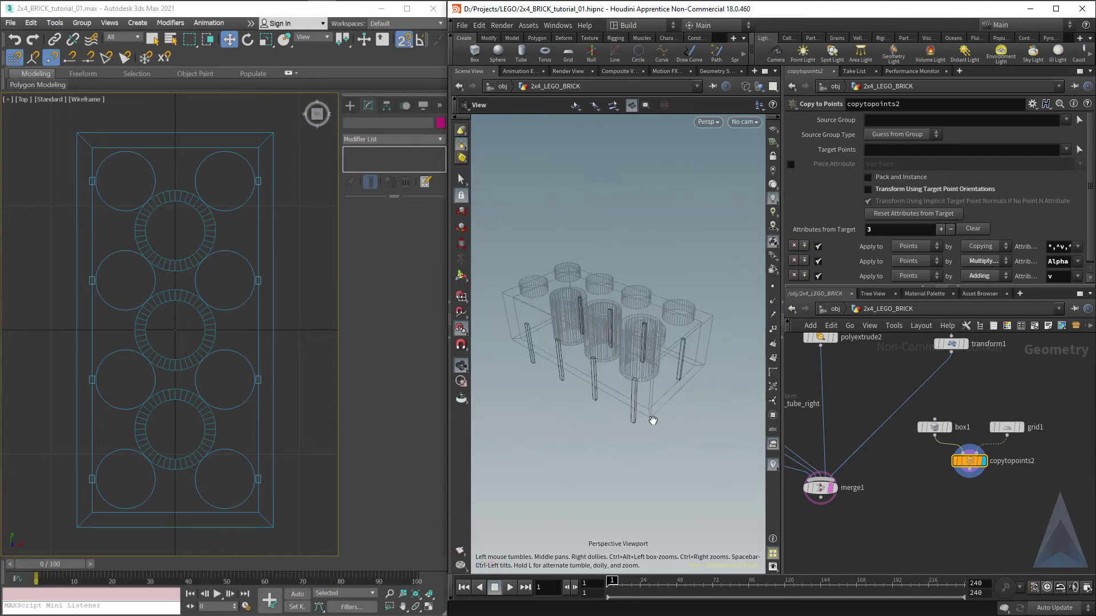
{"action": "left_click_drag", "start_coordinate": [645, 397], "coordinate": [666, 365]}
{"action": "left_click_drag", "start_coordinate": [643, 330], "coordinate": [618, 357]}
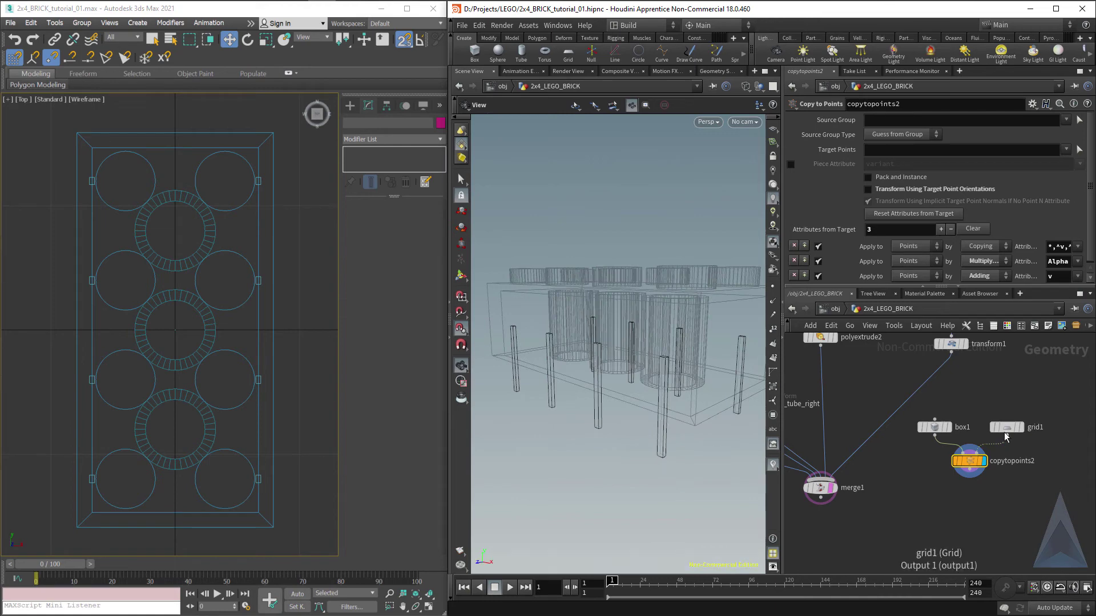
Link box1's Y centre to half its Y size using the relative reference ch("sizey")/2
{"action": "left_click", "coordinate": [935, 429]}
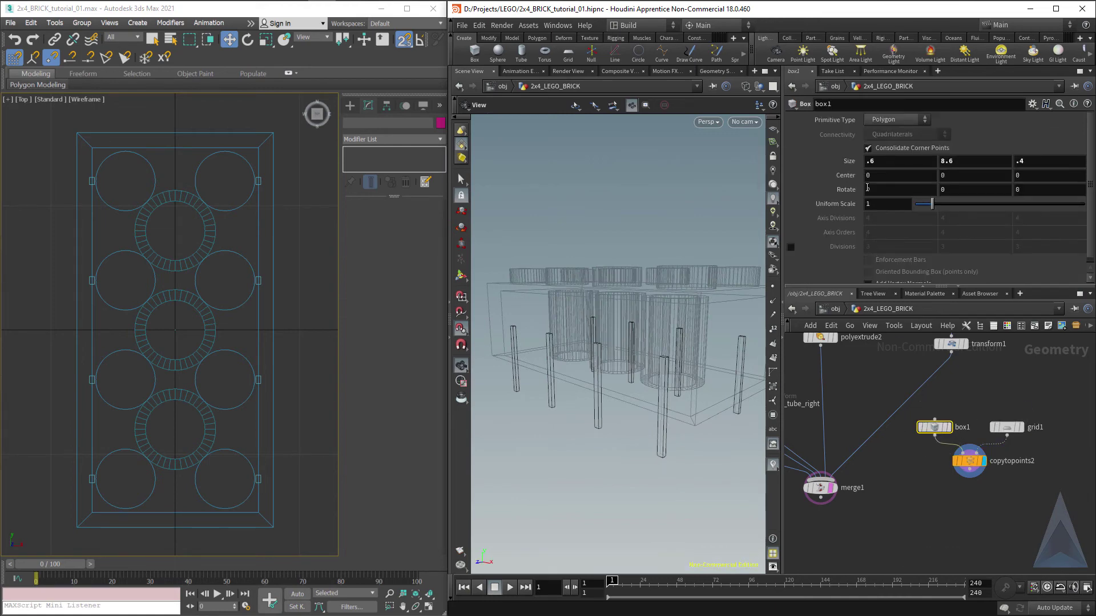
{"action": "right_click", "coordinate": [962, 166]}
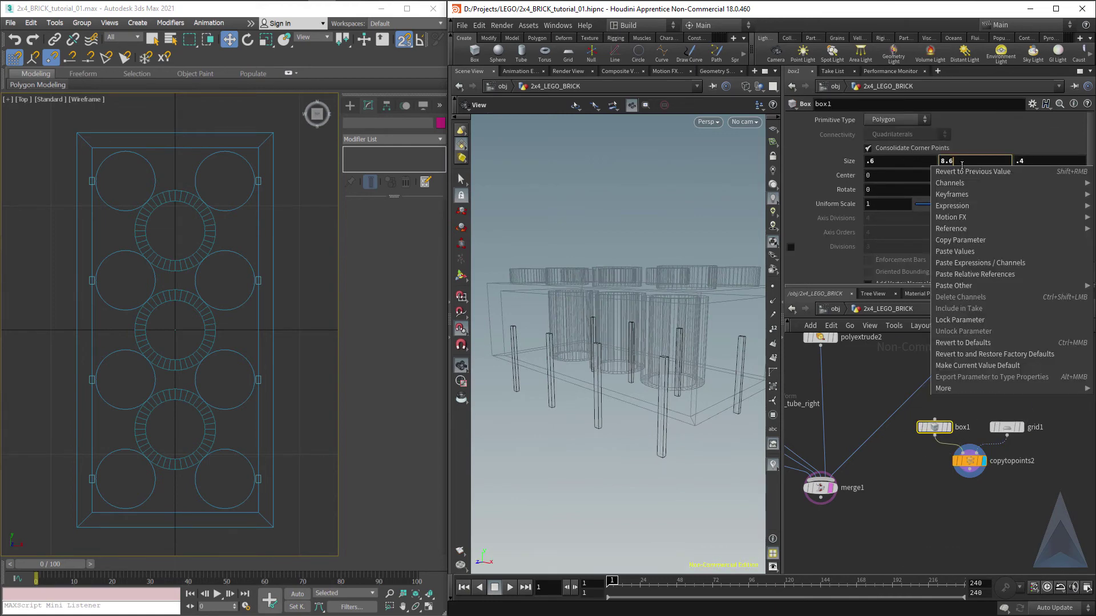
{"action": "left_click", "coordinate": [967, 240]}
{"action": "right_click", "coordinate": [950, 176]}
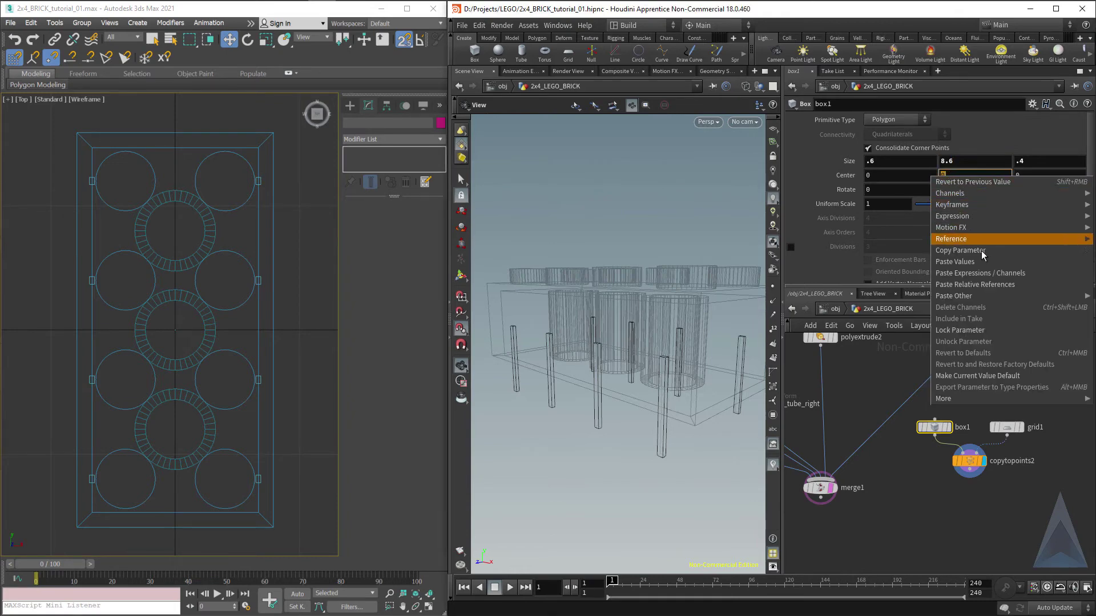
{"action": "left_click", "coordinate": [977, 284]}
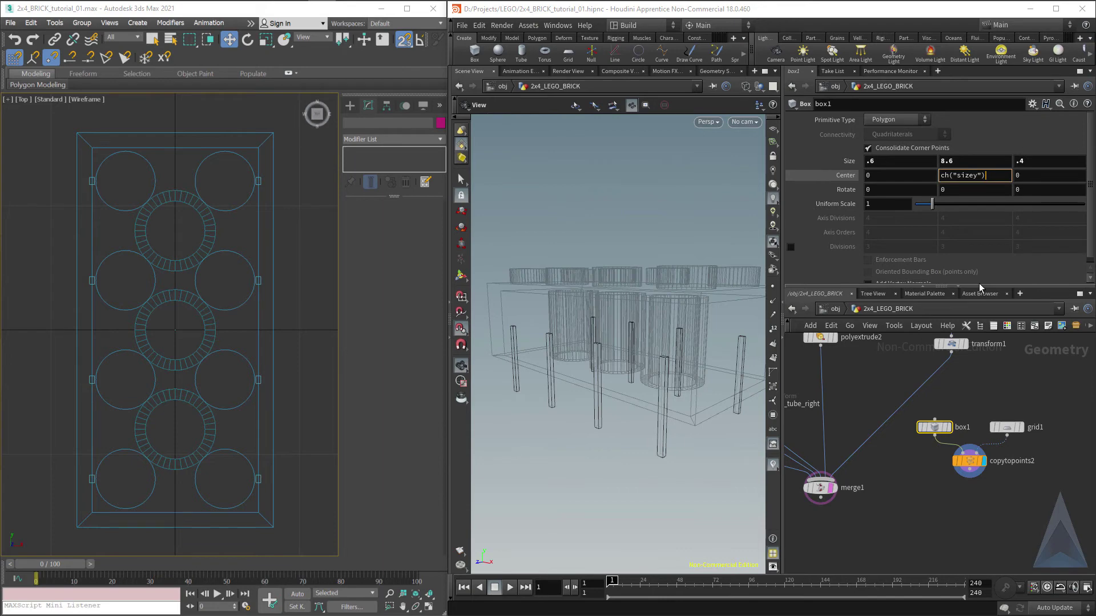
{"action": "type", "text": "/2"}
{"action": "key", "text": "Return"}
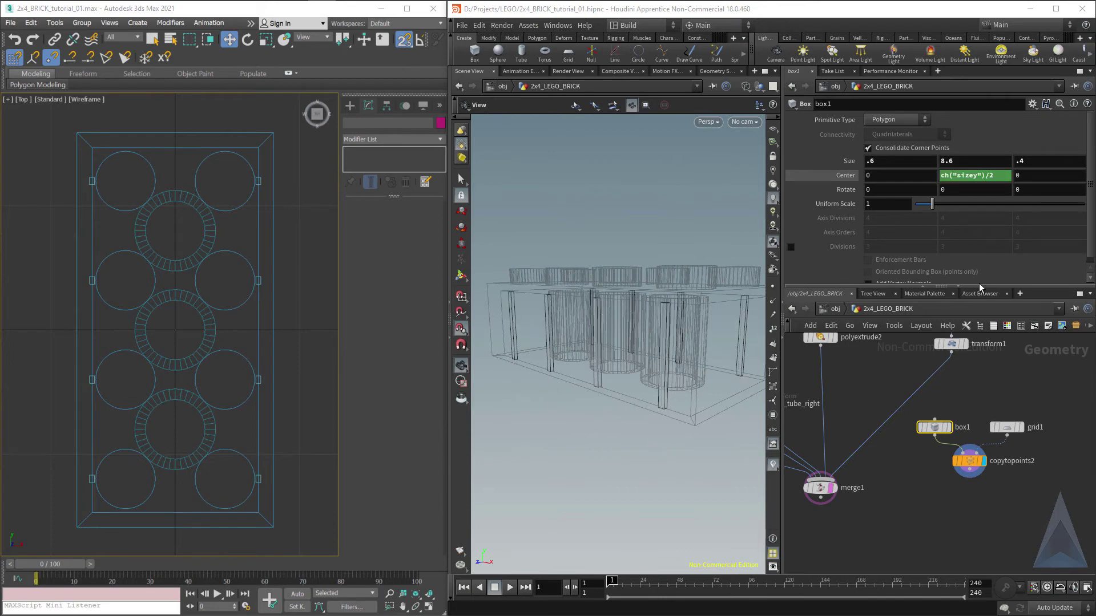
Connect the copytopoints2 output to merge1 and display the merged brick
{"action": "left_click_drag", "start_coordinate": [656, 251], "coordinate": [662, 439]}
{"action": "left_click", "coordinate": [969, 471]}
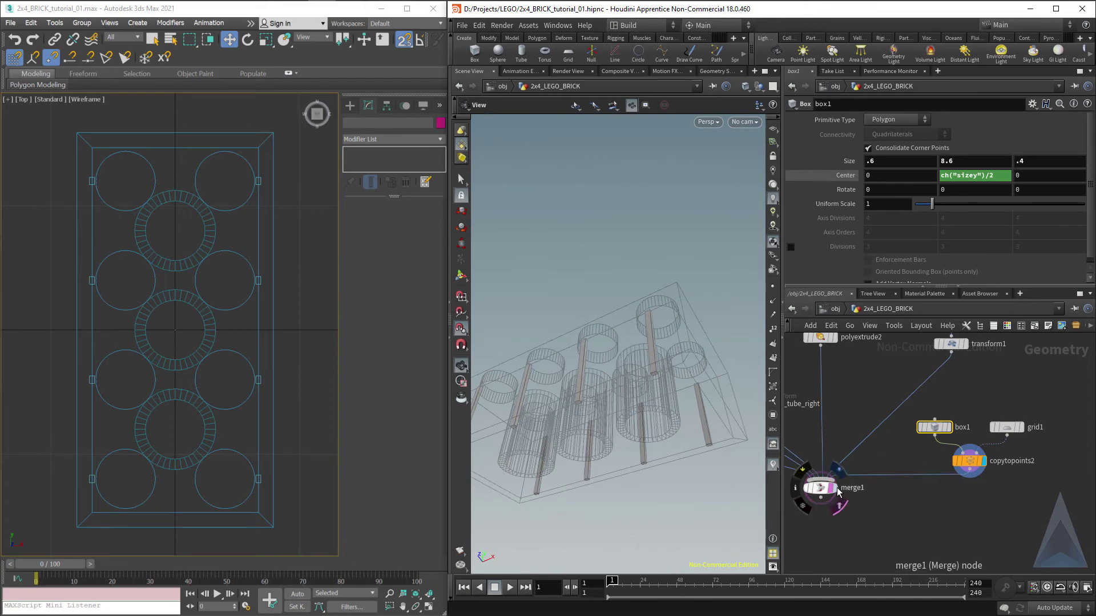
{"action": "left_click", "coordinate": [838, 493]}
{"action": "mouse_move", "coordinate": [661, 406]}
{"action": "left_mouse_down"}
{"action": "mouse_move", "coordinate": [633, 338]}
{"action": "mouse_move", "coordinate": [626, 380]}
{"action": "mouse_move", "coordinate": [639, 363]}
{"action": "left_mouse_up"}
{"action": "left_click_drag", "start_coordinate": [653, 301], "coordinate": [625, 302]}
Switch to 3ds Max and add a second Edit Poly modifier to BRICK_BODY, working at edge level
{"action": "mouse_move", "coordinate": [225, 291]}
{"action": "middle_mouse_down", "text": "alt"}
{"action": "mouse_move", "coordinate": [247, 482]}
{"action": "mouse_move", "coordinate": [207, 232]}
{"action": "mouse_move", "coordinate": [210, 291]}
{"action": "middle_mouse_up", "text": "alt"}
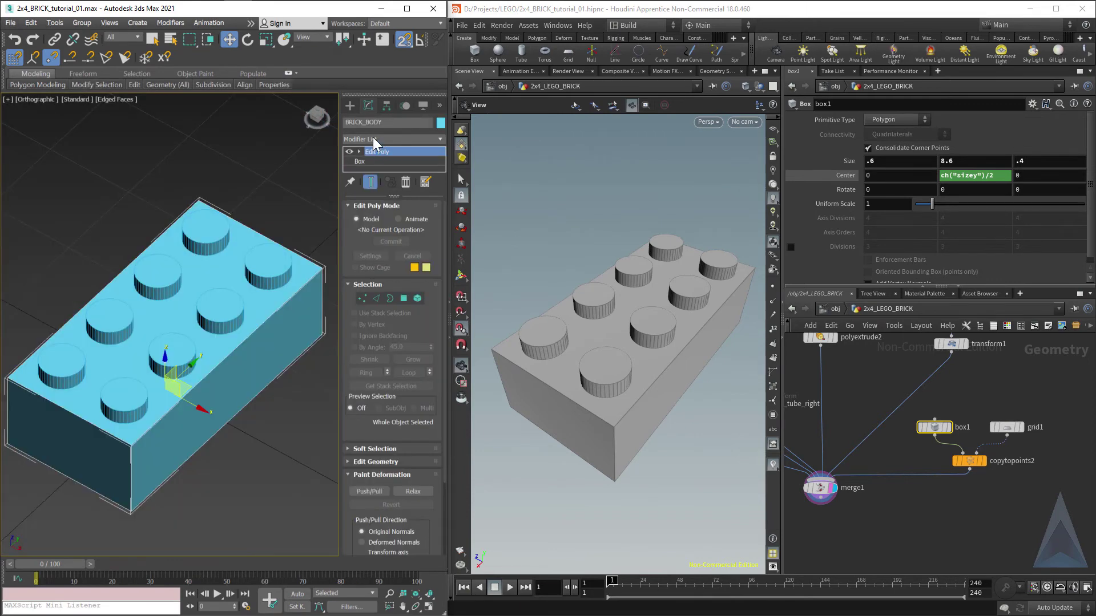
{"action": "left_click", "coordinate": [372, 137]}
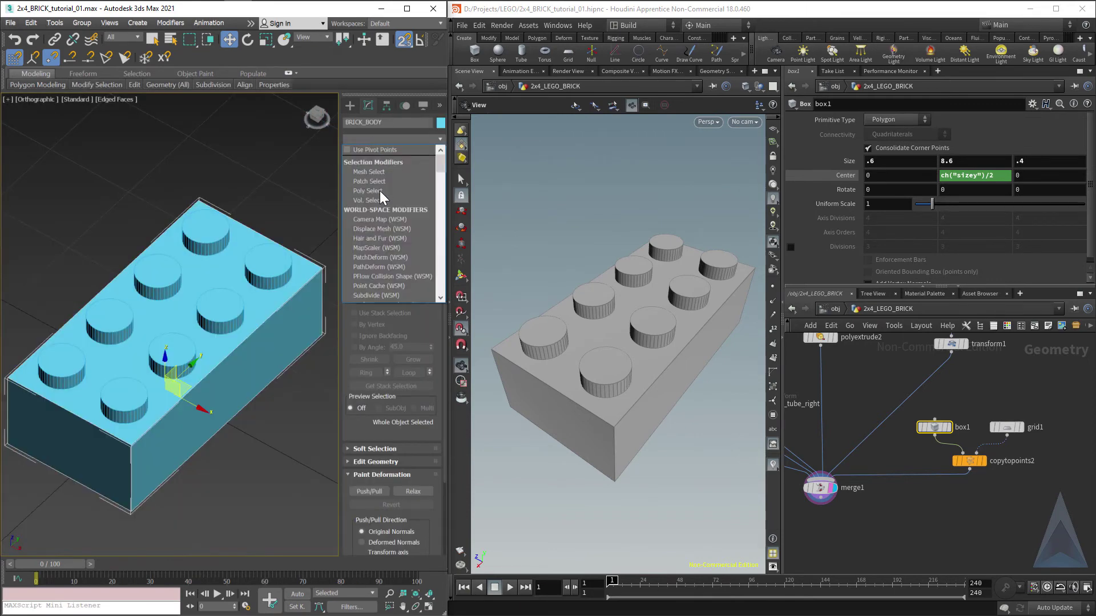
{"action": "left_click", "coordinate": [379, 196]}
{"action": "left_click", "coordinate": [375, 298]}
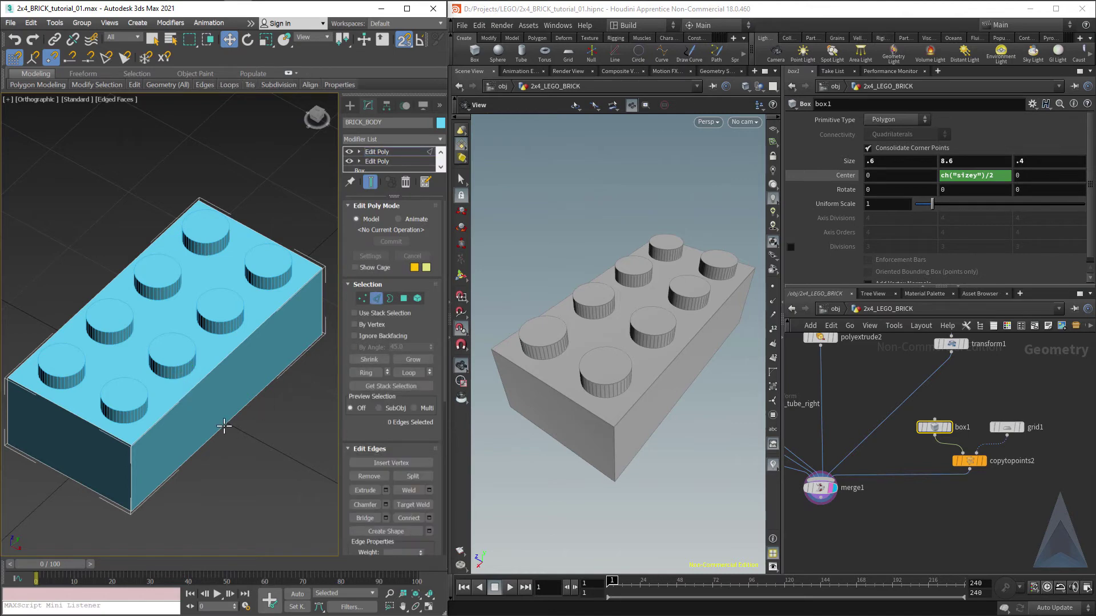
Select all edges of BRICK_BODY, leaving out the four diagonal corner edges on the bottom rim
{"action": "double_click", "coordinate": [214, 432]}
{"action": "middle_click_drag", "start_coordinate": [196, 441], "coordinate": [215, 276], "text": "alt"}
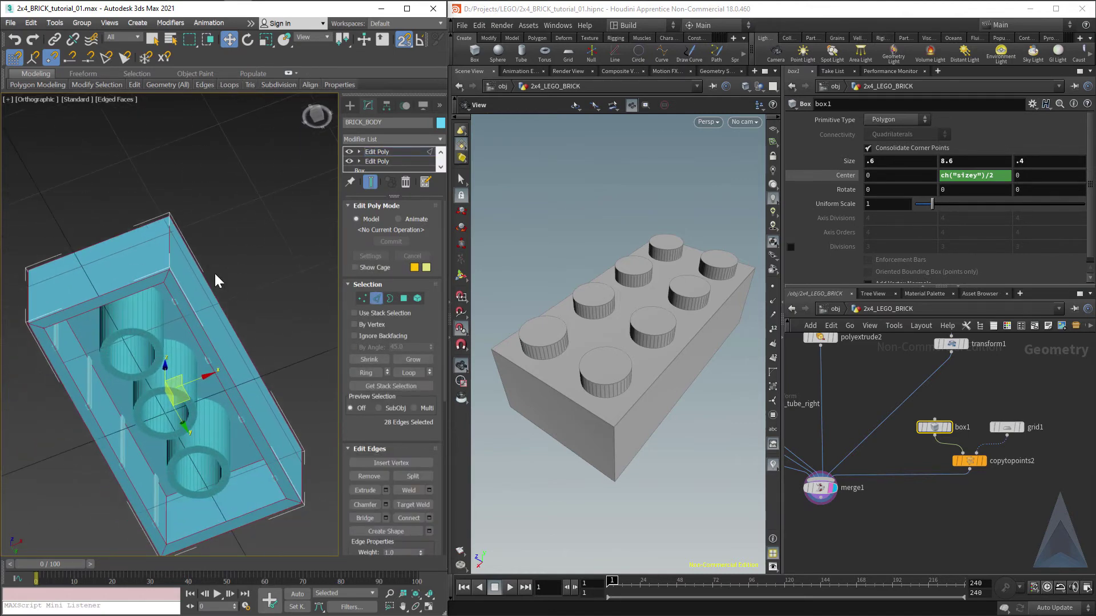
{"action": "scroll", "coordinate": [168, 280], "scroll_direction": "up", "scroll_amount": 4}
{"action": "left_click", "coordinate": [163, 276], "text": "alt"}
{"action": "middle_click_drag", "start_coordinate": [170, 337], "coordinate": [356, 185]}
{"action": "middle_click_drag", "start_coordinate": [188, 340], "coordinate": [56, 195]}
{"action": "scroll", "coordinate": [55, 195], "scroll_direction": "down", "scroll_amount": 3}
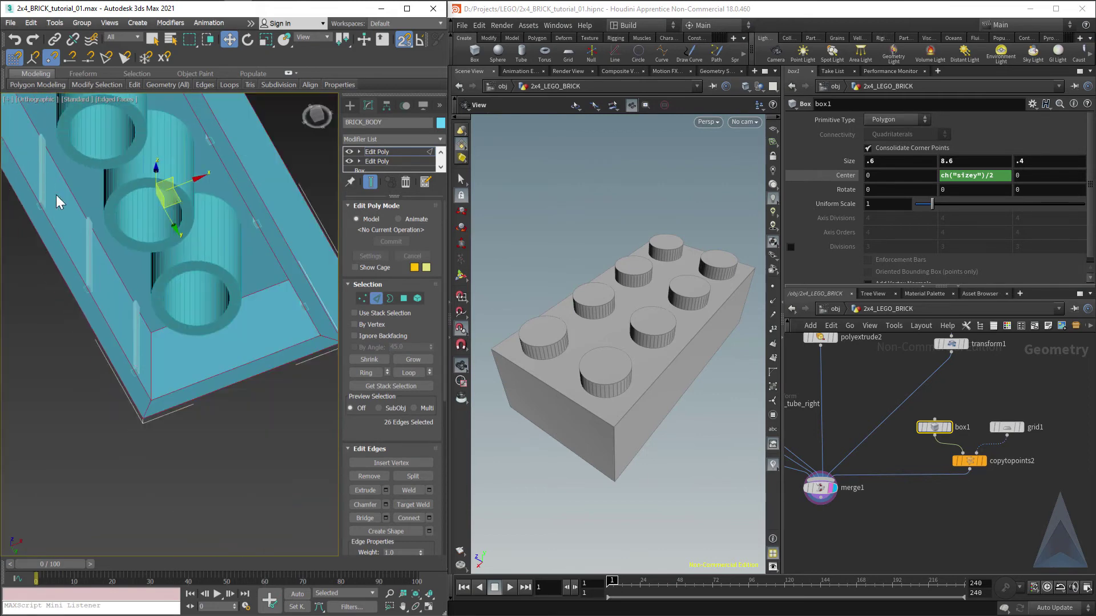
{"action": "left_click", "coordinate": [148, 405], "text": "alt"}
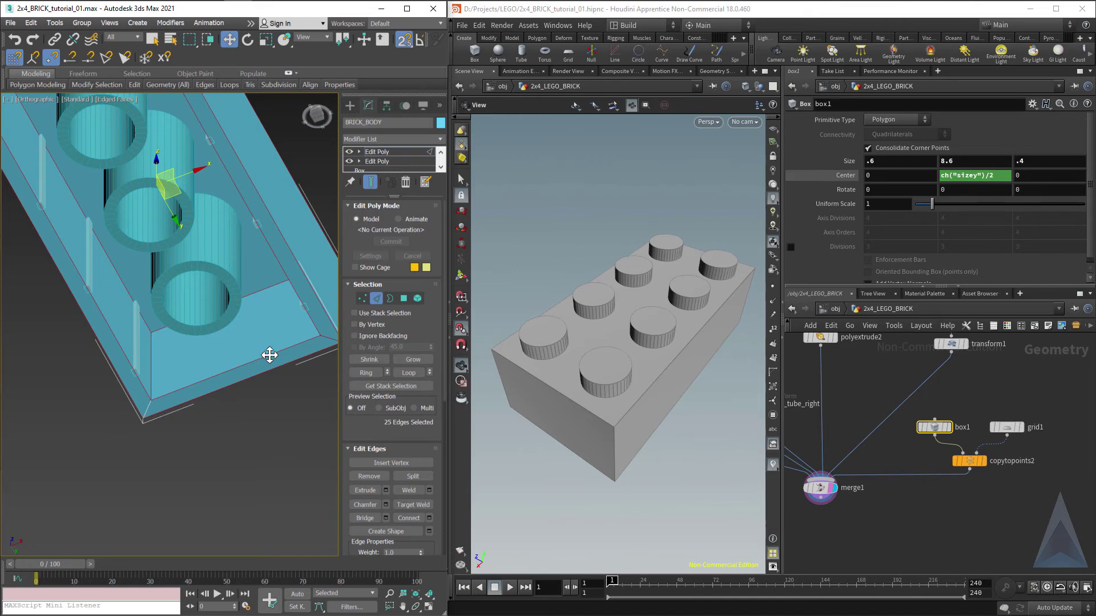
{"action": "middle_click_drag", "start_coordinate": [270, 355], "coordinate": [254, 363]}
{"action": "left_click", "coordinate": [270, 347], "text": "alt"}
{"action": "middle_click_drag", "start_coordinate": [186, 265], "coordinate": [256, 293], "text": "alt"}
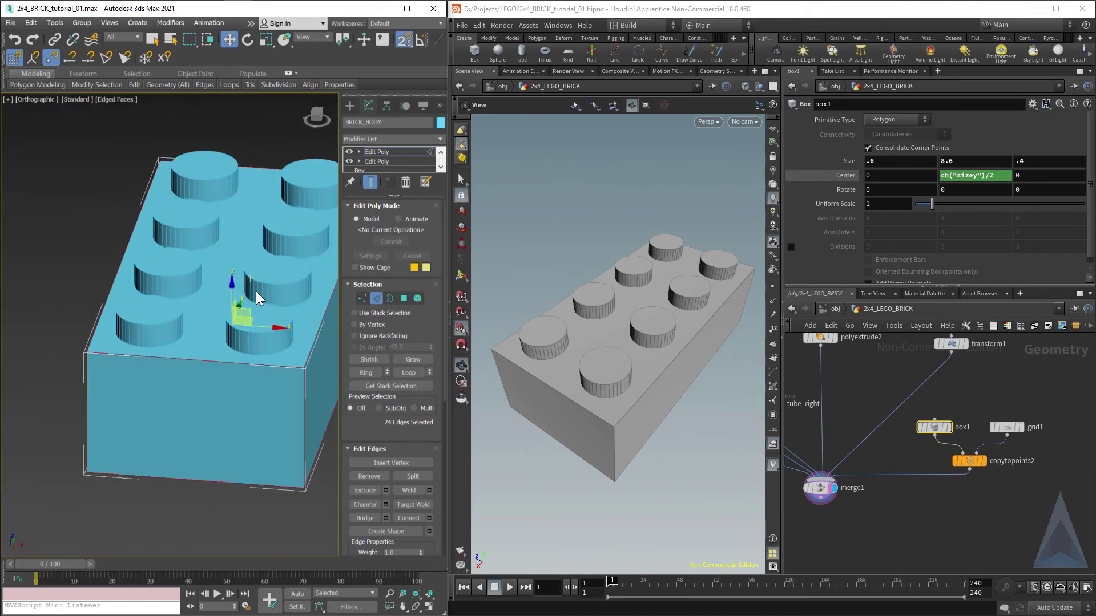
Chamfer the selected brick edges by 0.2 m with 4 segments
{"action": "left_click", "coordinate": [386, 505]}
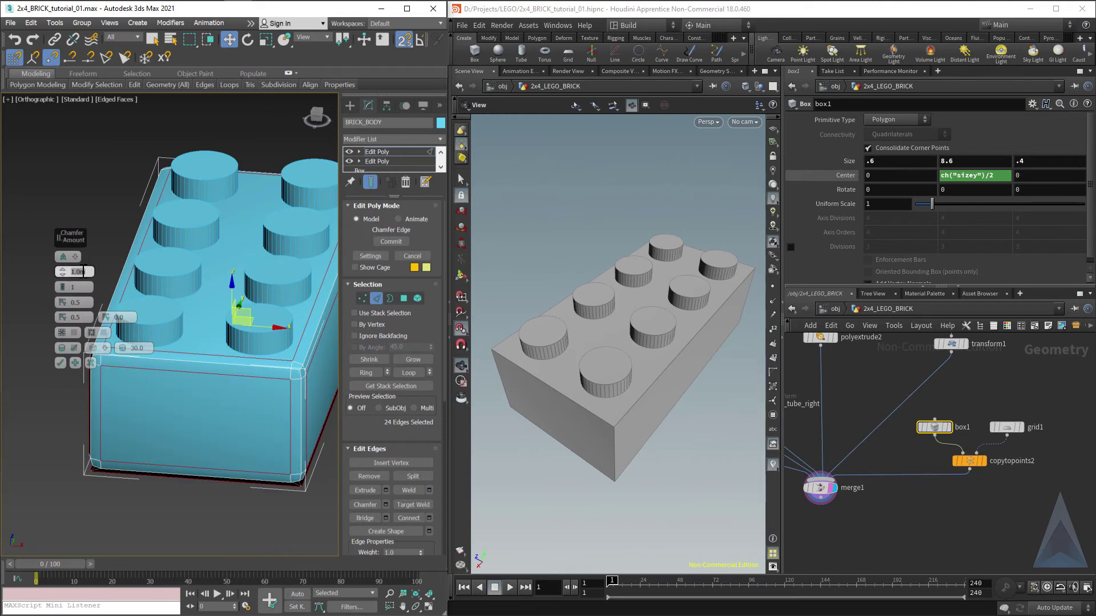
{"action": "key", "text": "Return"}
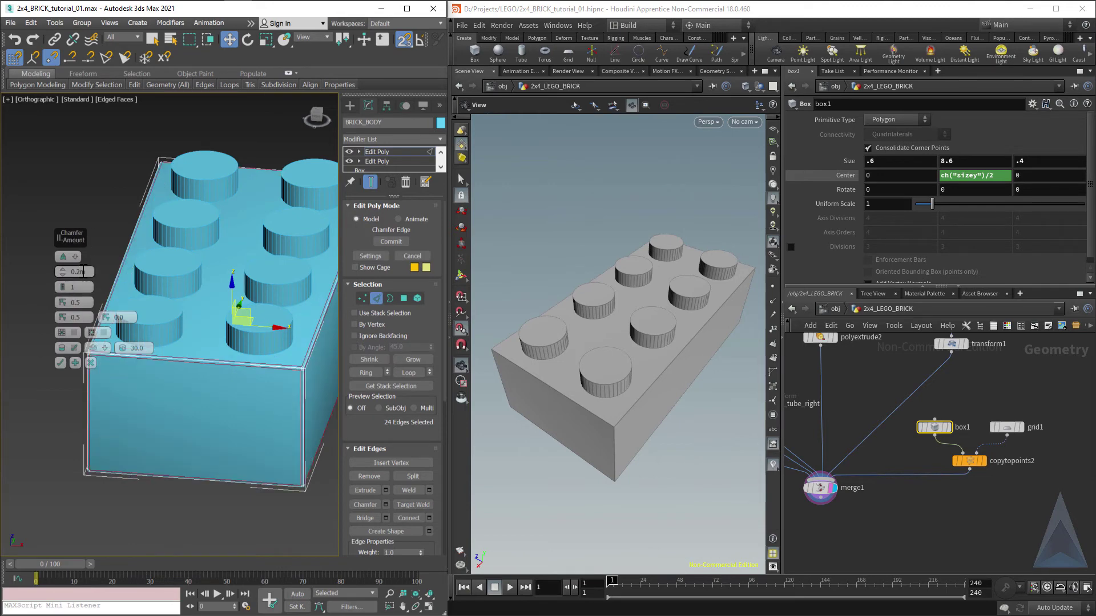
{"action": "left_click", "coordinate": [73, 286]}
{"action": "left_click", "coordinate": [62, 285]}
{"action": "left_click", "coordinate": [62, 284]}
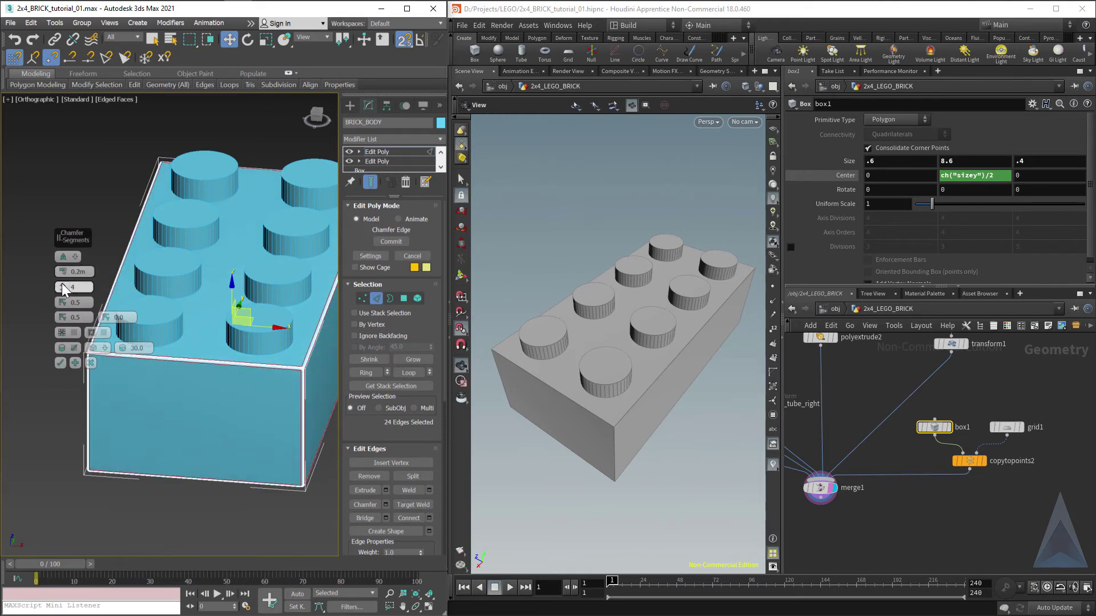
{"action": "middle_click_drag", "start_coordinate": [238, 399], "coordinate": [155, 416]}
{"action": "scroll", "coordinate": [217, 412], "scroll_direction": "up", "scroll_amount": 6}
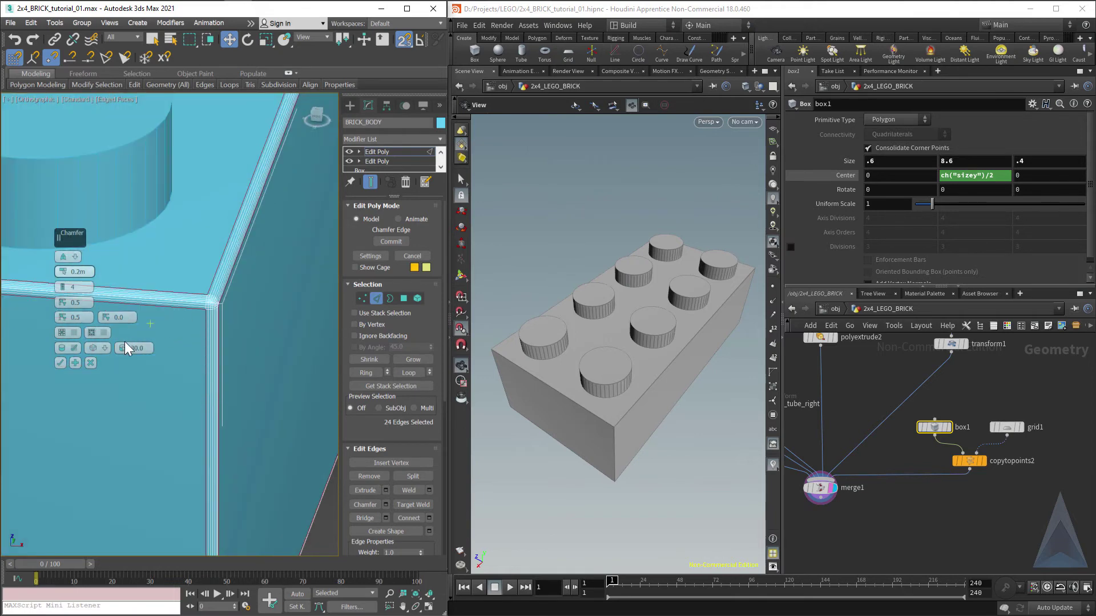
{"action": "left_click", "coordinate": [60, 364]}
{"action": "scroll", "coordinate": [109, 371], "scroll_direction": "down", "scroll_amount": 10}
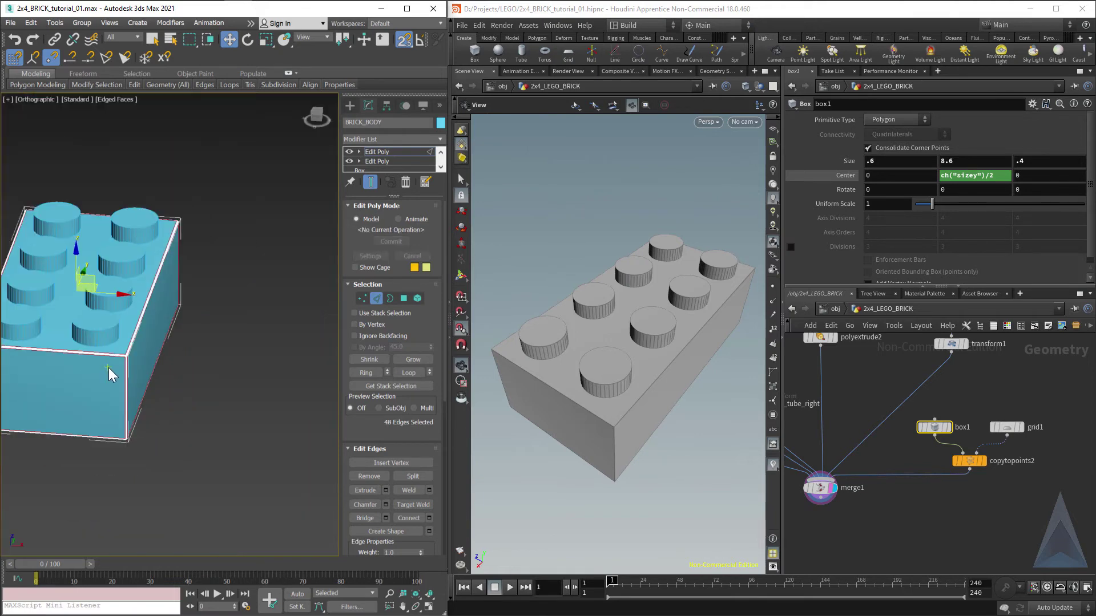
Hide the edged faces in the viewport and leave edge level to view the chamfered brick
{"action": "key", "text": "F4"}
{"action": "middle_click_drag", "start_coordinate": [158, 352], "coordinate": [139, 359], "text": "alt"}
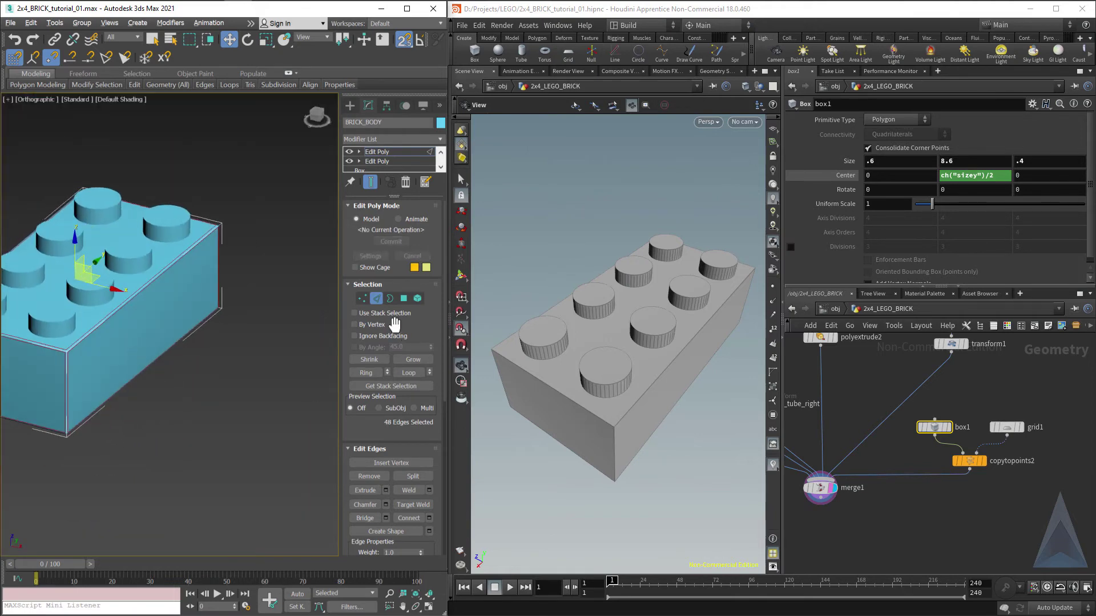
{"action": "left_click", "coordinate": [376, 299]}
{"action": "scroll", "coordinate": [126, 392], "scroll_direction": "up", "scroll_amount": 6}
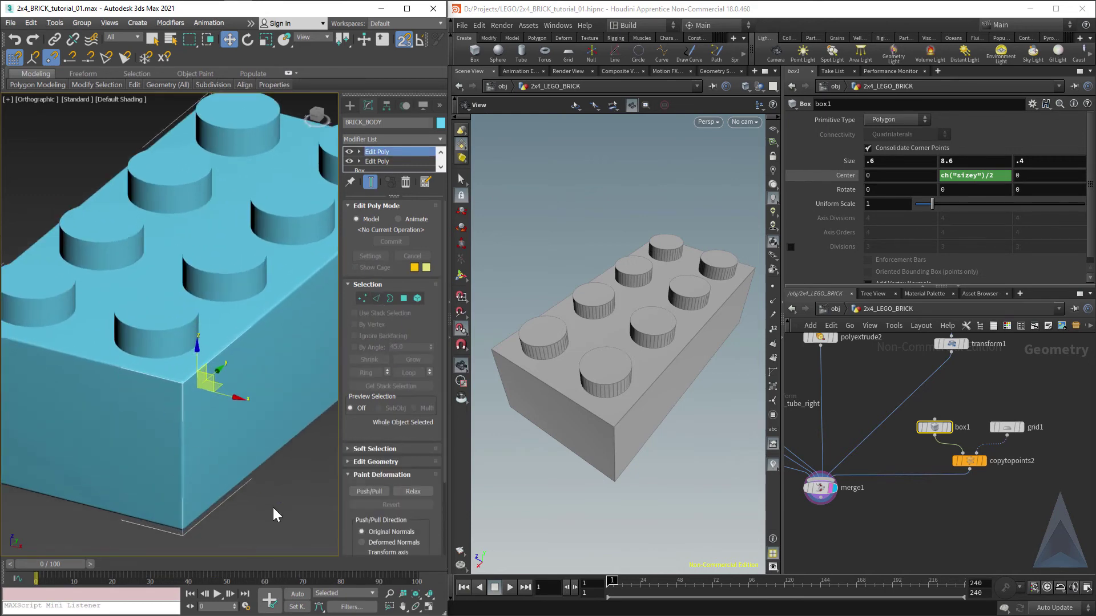
Rename BRICK_BODY's upper Edit Poly modifier so its name begins with "Edit Poly - chamfer"
{"action": "left_click", "coordinate": [276, 515]}
{"action": "left_click", "coordinate": [194, 353]}
{"action": "right_click", "coordinate": [388, 151]}
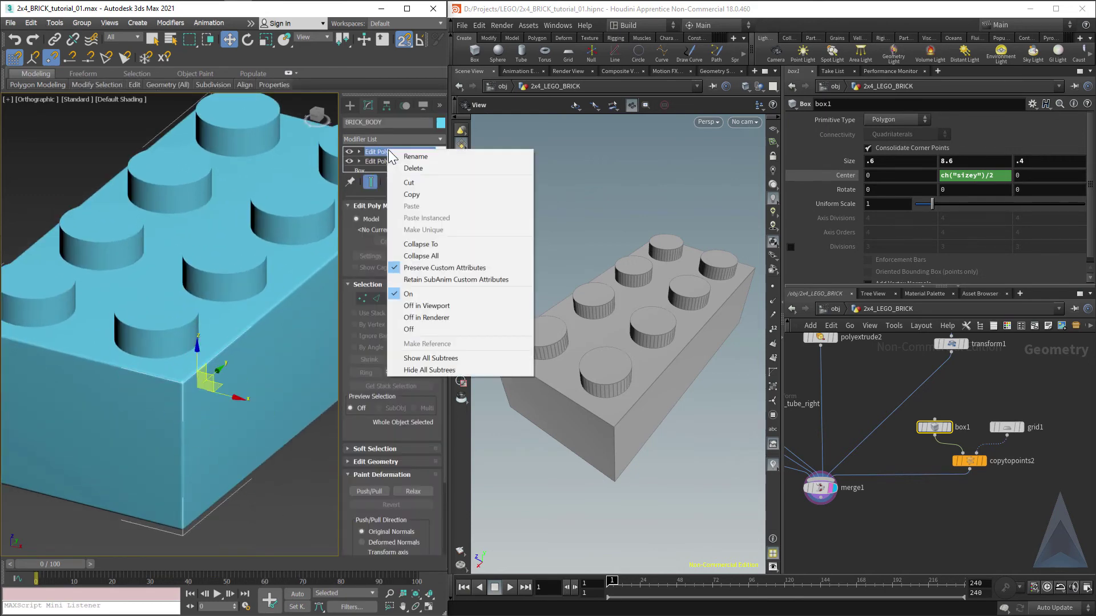
{"action": "left_click", "coordinate": [403, 162]}
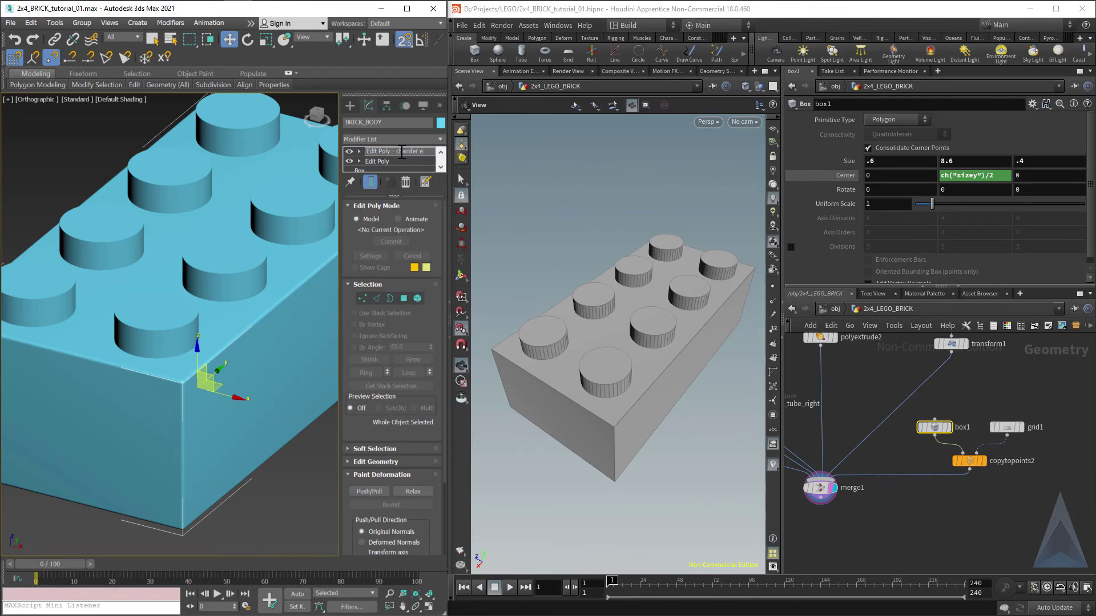
{"action": "key", "text": "Return"}
Show edged faces and add an Edit Poly modifier to the stud at the front corner, working at edge level
{"action": "left_click", "coordinate": [173, 334]}
{"action": "key", "text": "F4"}
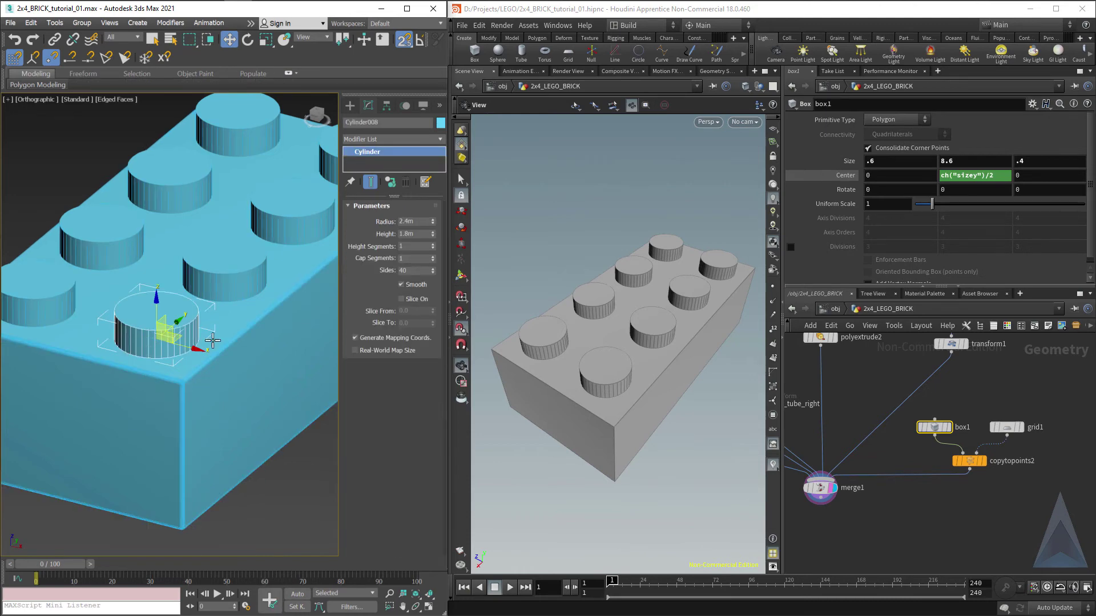
{"action": "left_click", "coordinate": [393, 140]}
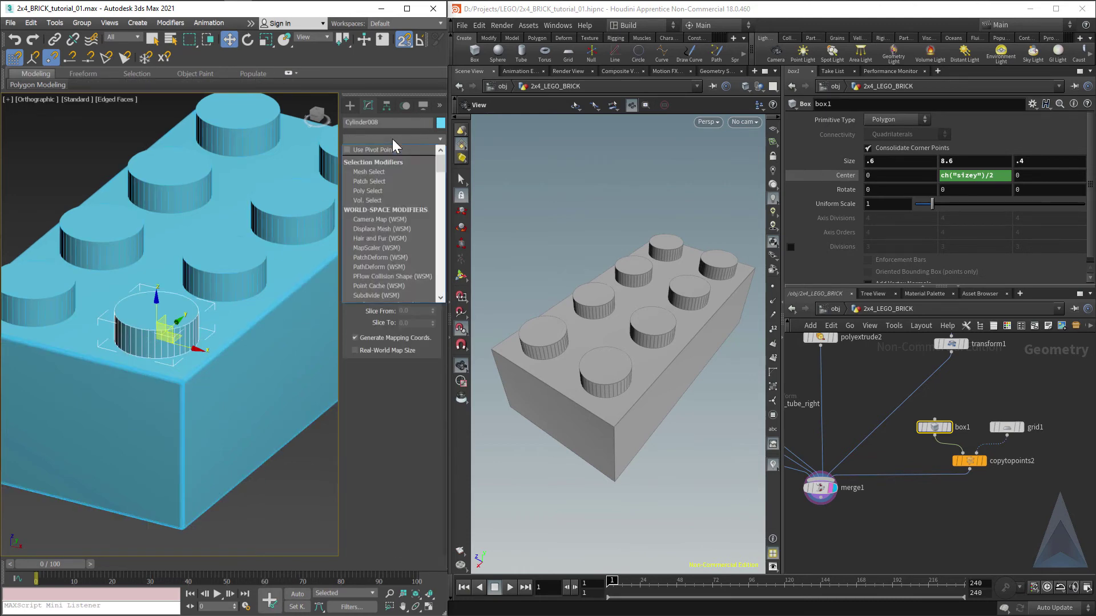
{"action": "key", "text": "e"}
{"action": "key", "text": "e"}
{"action": "key", "text": "e"}
{"action": "key", "text": "e"}
{"action": "key", "text": "Return"}
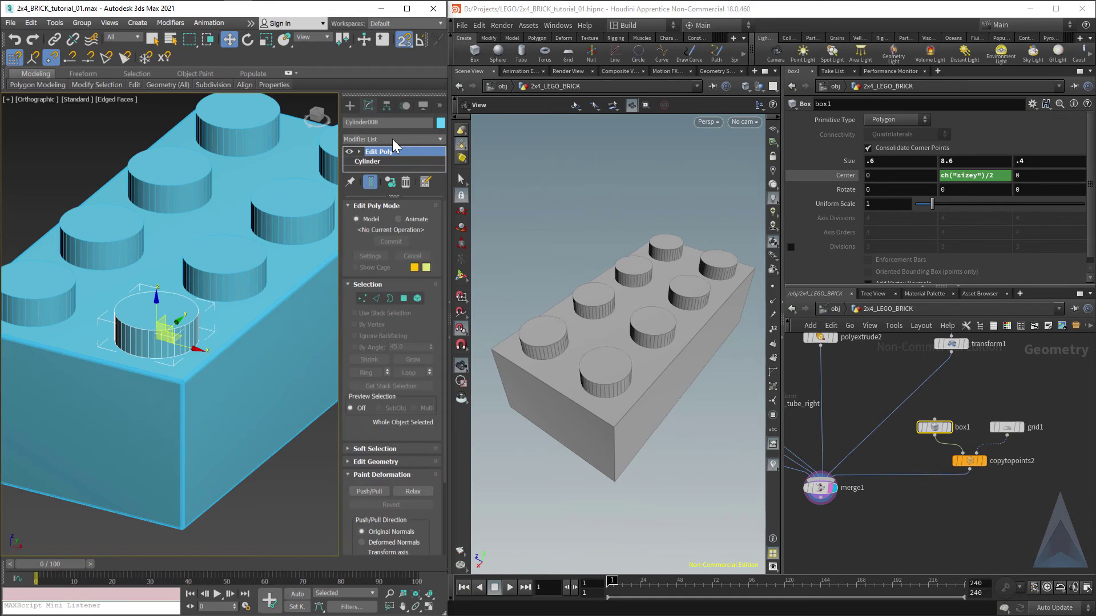
{"action": "left_click", "coordinate": [376, 299]}
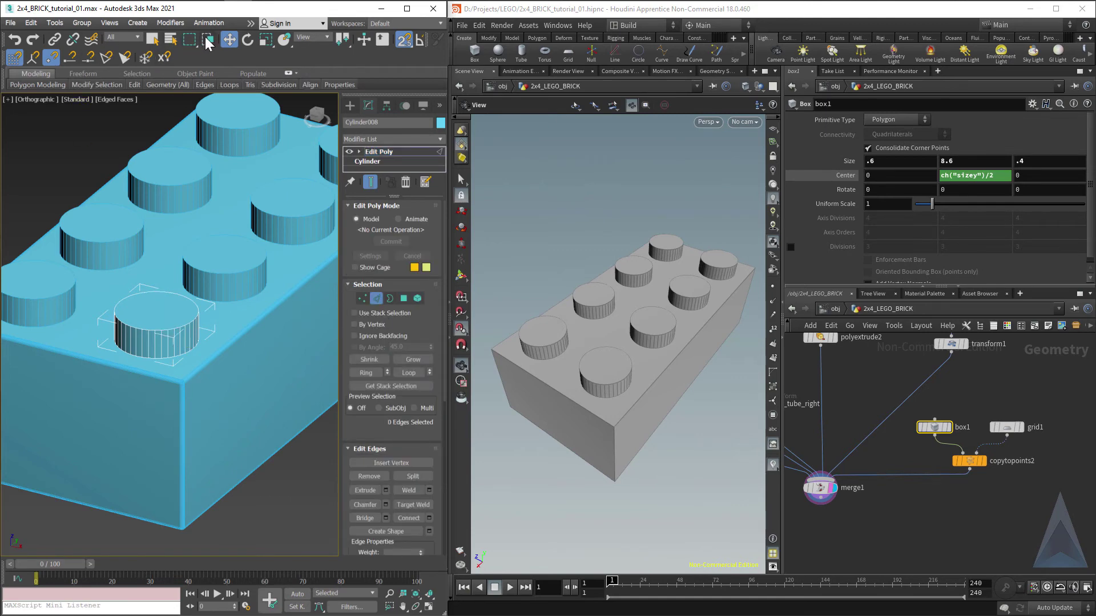
Select the ring of edges around the stud's top rim using the front view, then return to a shaded view with edged faces
{"action": "key", "text": "f"}
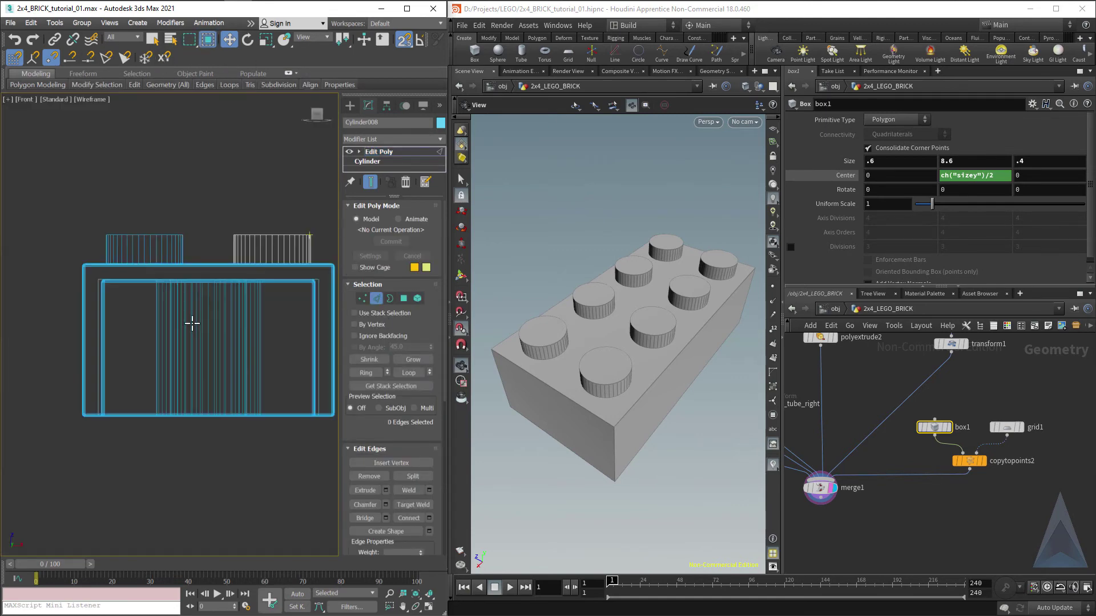
{"action": "key", "text": "z"}
{"action": "scroll", "coordinate": [41, 266], "scroll_direction": "down", "scroll_amount": 2}
{"action": "left_click_drag", "start_coordinate": [241, 291], "coordinate": [242, 310]}
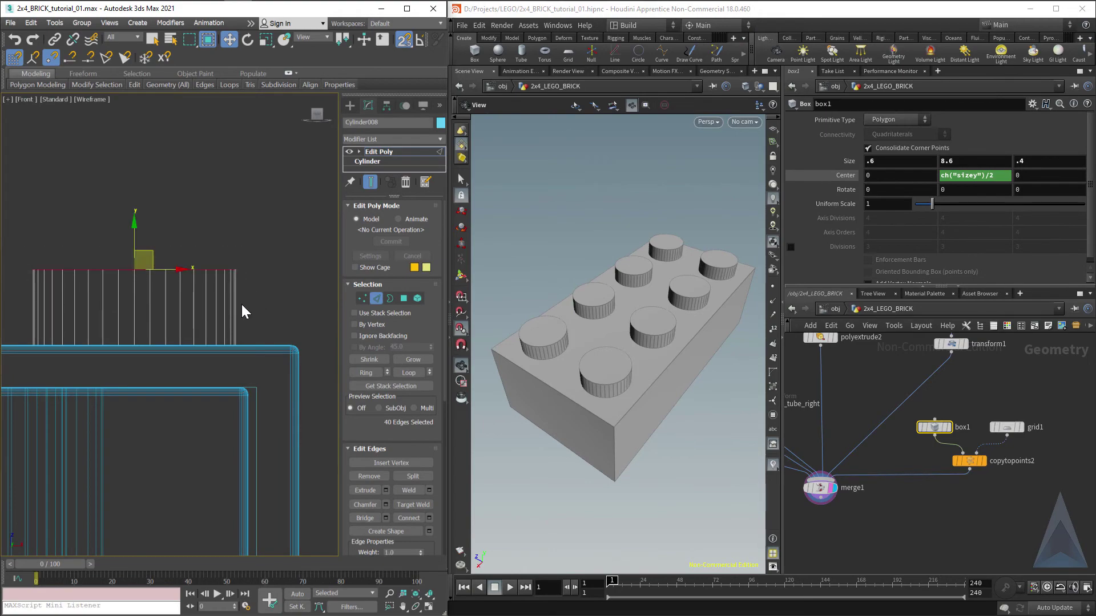
{"action": "middle_click_drag", "start_coordinate": [242, 310], "coordinate": [185, 298], "text": "alt"}
{"action": "key", "text": "F3"}
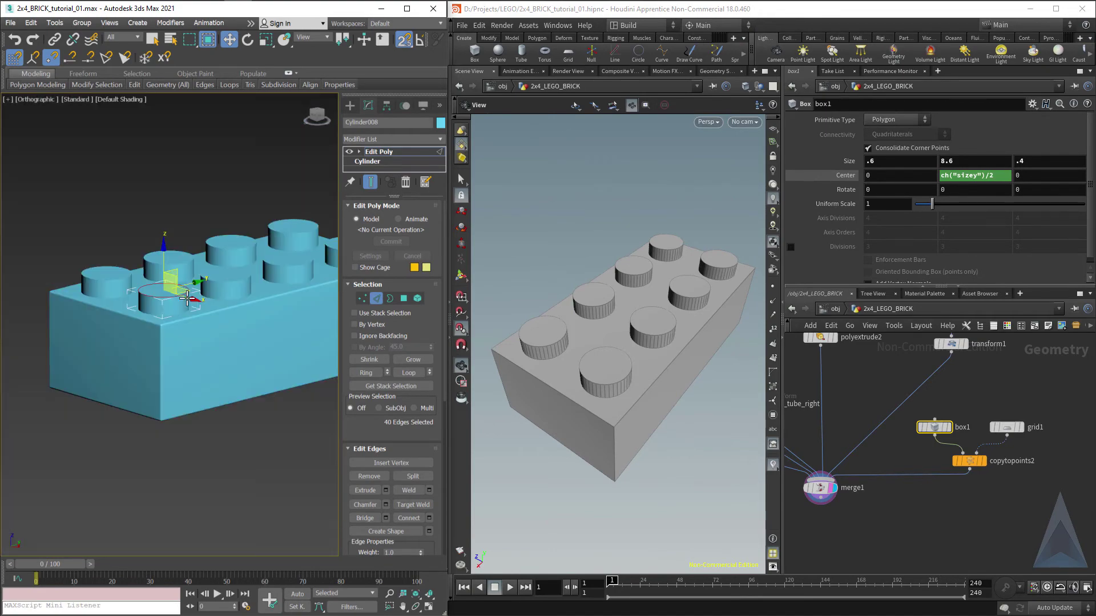
{"action": "key", "text": "F4"}
{"action": "scroll", "coordinate": [206, 338], "scroll_direction": "up", "scroll_amount": 5}
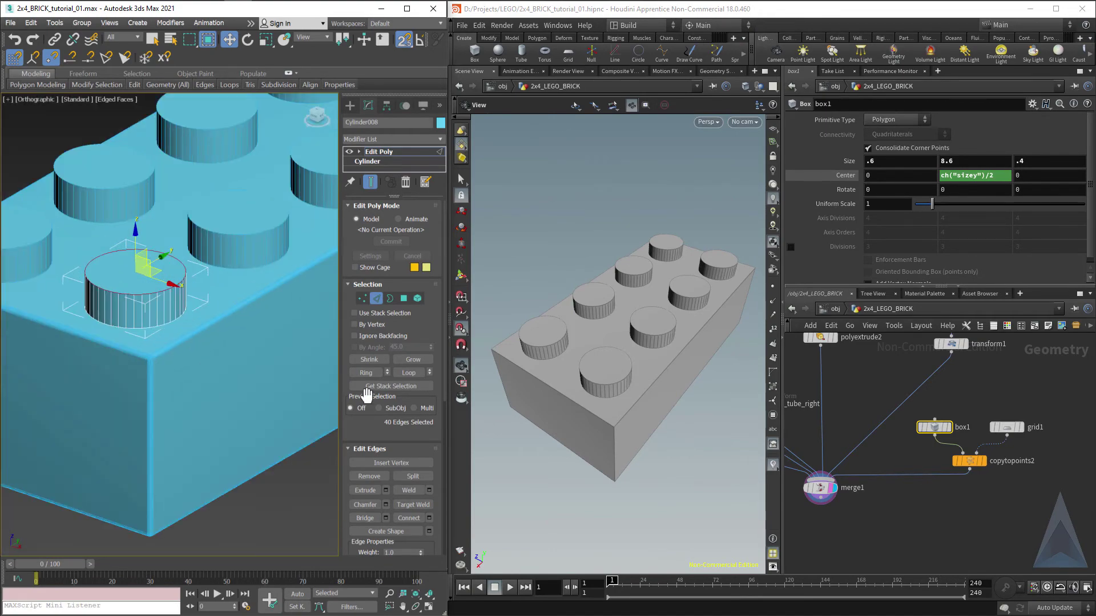
Chamfer the stud's top rim by 0.25 m, then leave edge level and hide the edged faces
{"action": "left_click", "coordinate": [385, 505]}
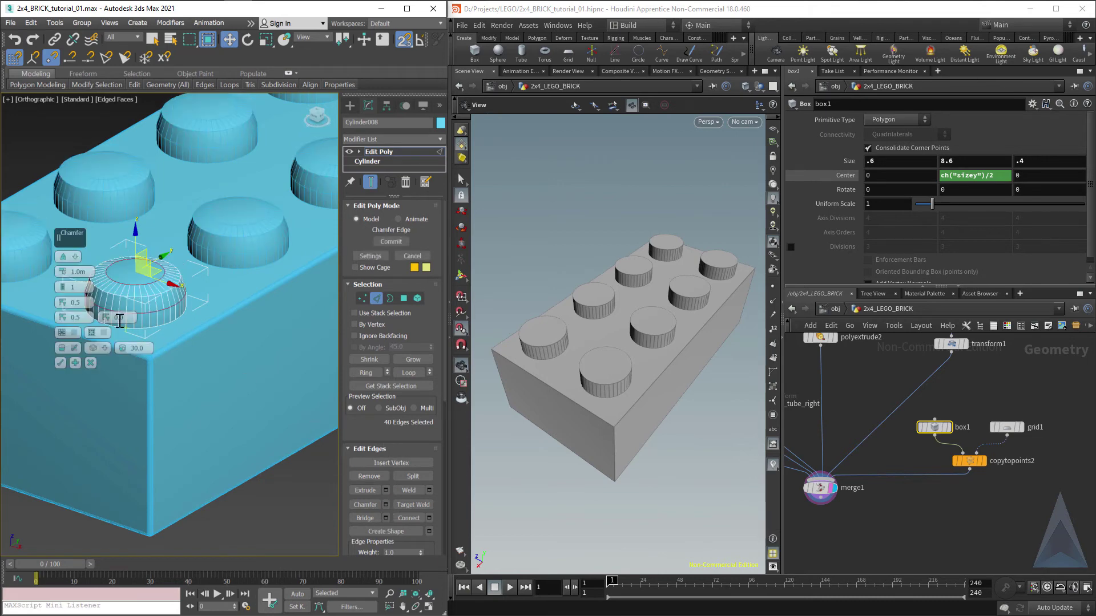
{"action": "left_click", "coordinate": [77, 272]}
{"action": "type", "text": ".25"}
{"action": "key", "text": "Return"}
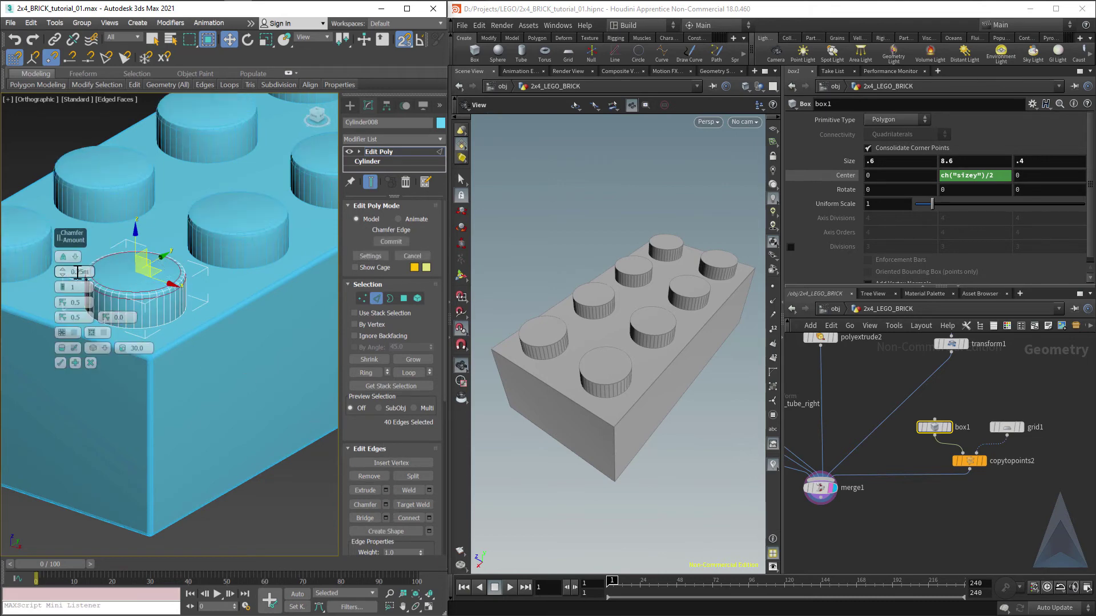
{"action": "left_click", "coordinate": [60, 363]}
{"action": "left_click", "coordinate": [377, 298]}
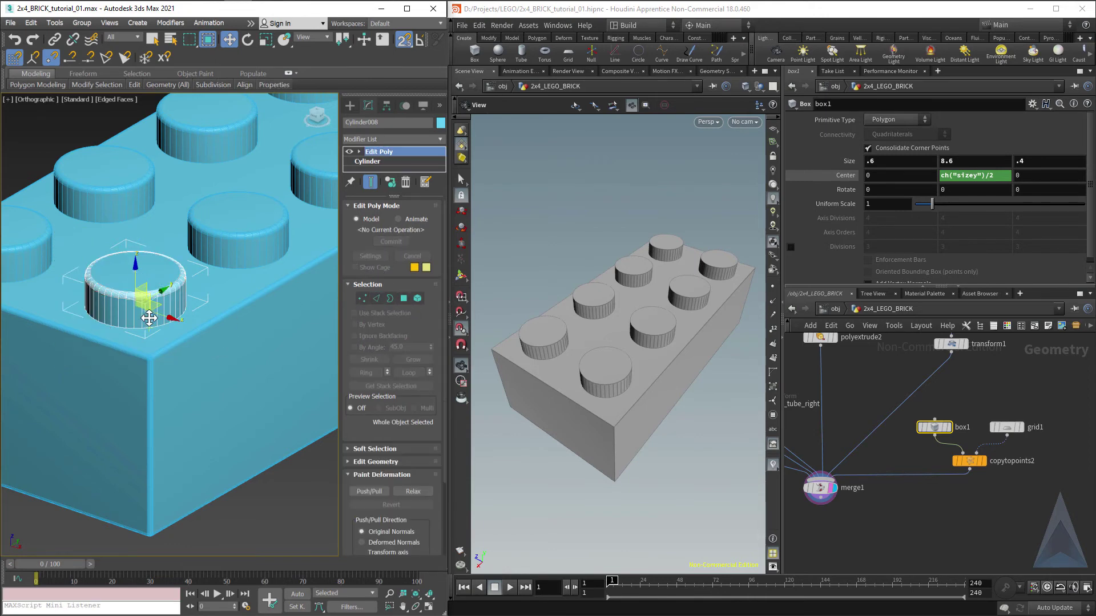
{"action": "scroll", "coordinate": [159, 394], "scroll_direction": "down", "scroll_amount": 3}
{"action": "key", "text": "F4"}
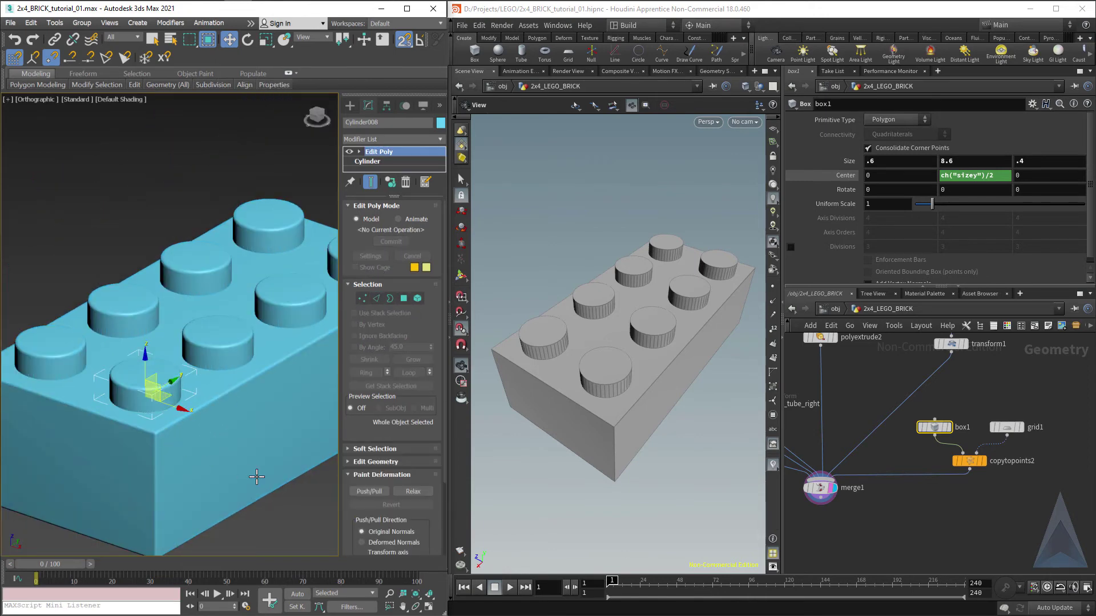
{"action": "mouse_move", "coordinate": [255, 483]}
{"action": "middle_mouse_down"}
{"action": "mouse_move", "coordinate": [188, 438]}
{"action": "mouse_move", "coordinate": [244, 447]}
{"action": "middle_mouse_up"}
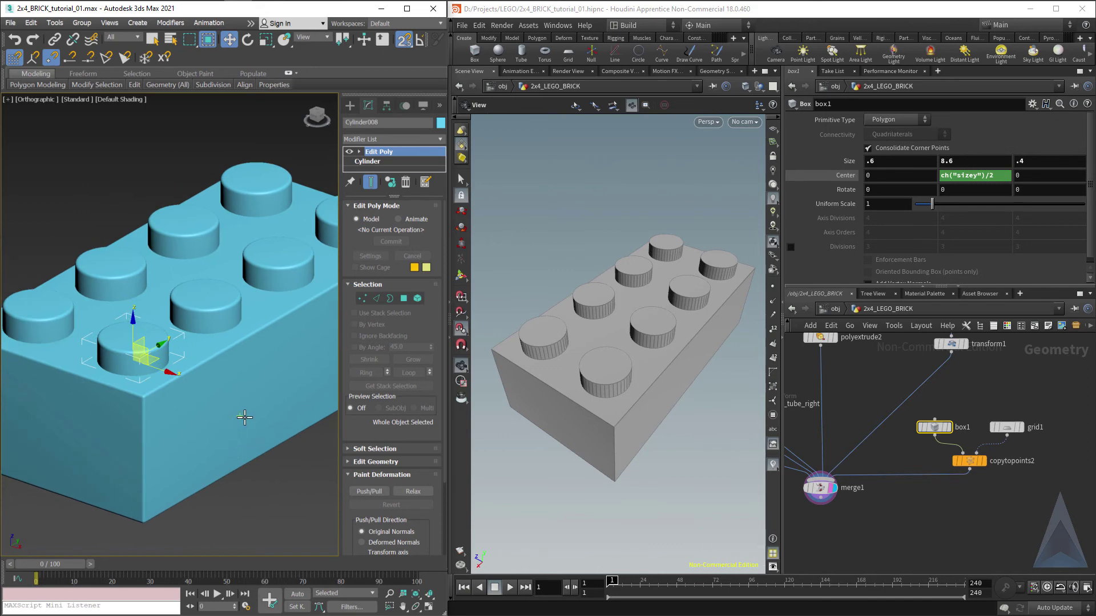
Switch to Houdini and display the polyextrude2 node, the end of the BRICK_BODY branch
{"action": "left_click", "coordinate": [667, 17]}
{"action": "left_click_drag", "start_coordinate": [759, 458], "coordinate": [714, 411]}
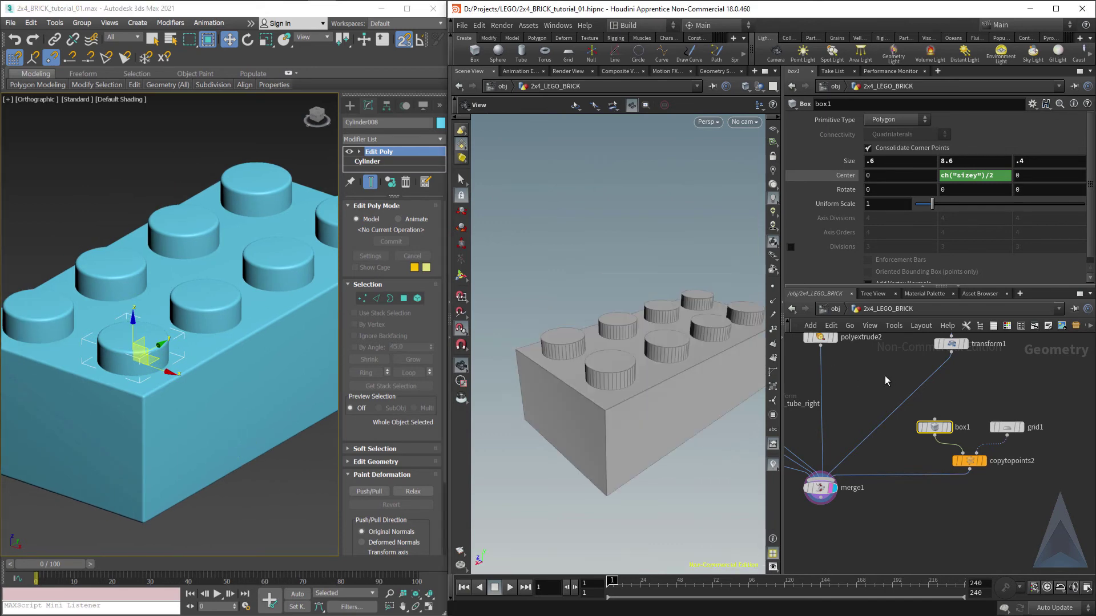
{"action": "scroll", "coordinate": [887, 409], "scroll_direction": "down", "scroll_amount": 4}
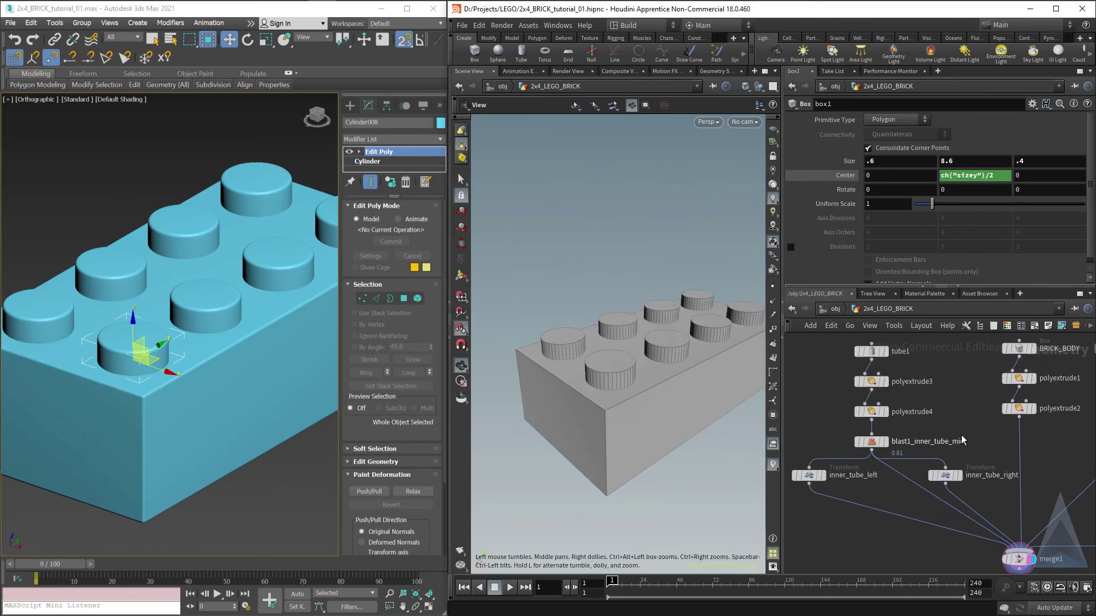
{"action": "scroll", "coordinate": [949, 375], "scroll_direction": "up", "scroll_amount": 2}
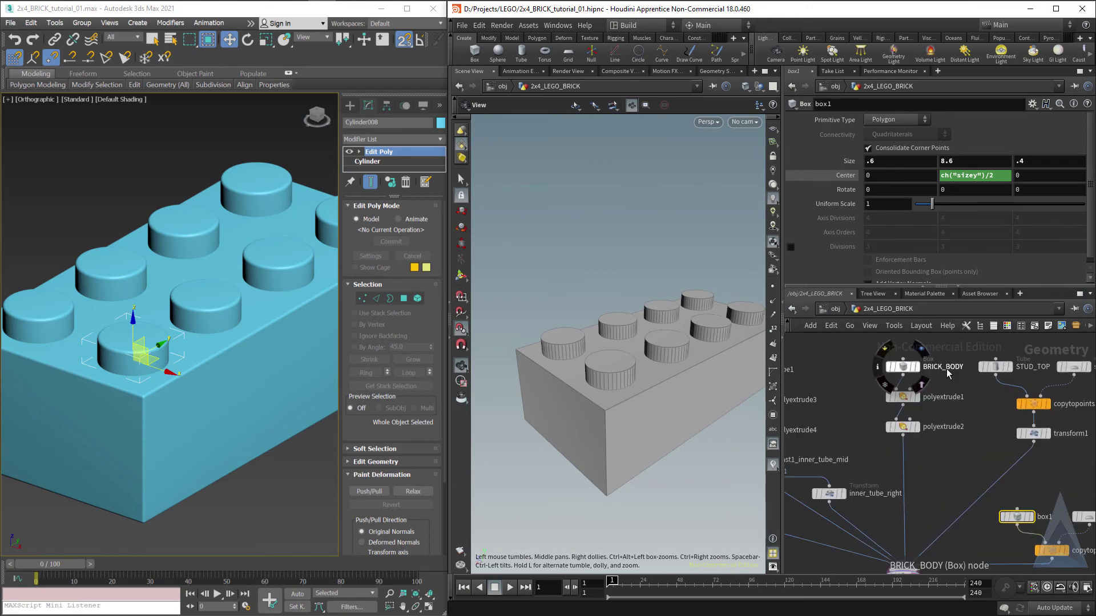
{"action": "left_click", "coordinate": [916, 427]}
{"action": "left_click_drag", "start_coordinate": [607, 416], "coordinate": [665, 419]}
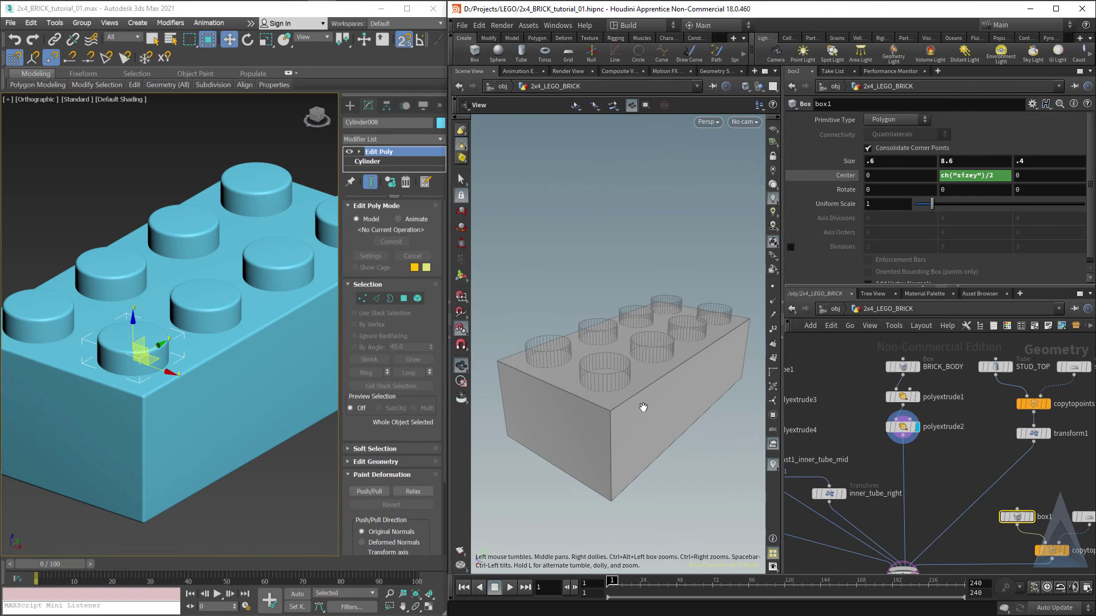
Make polyextrude2 the current node and select all of its edges in edge selection mode
{"action": "key", "text": "s"}
{"action": "left_click", "coordinate": [461, 146]}
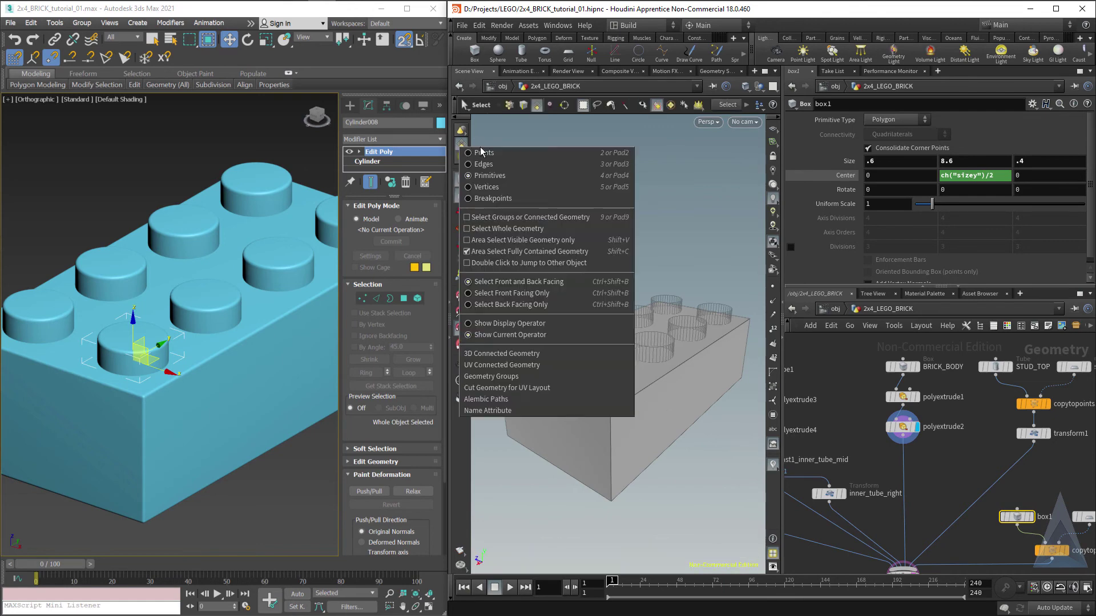
{"action": "left_click", "coordinate": [482, 152]}
{"action": "left_click_drag", "start_coordinate": [485, 235], "coordinate": [764, 523]}
{"action": "left_click", "coordinate": [912, 428]}
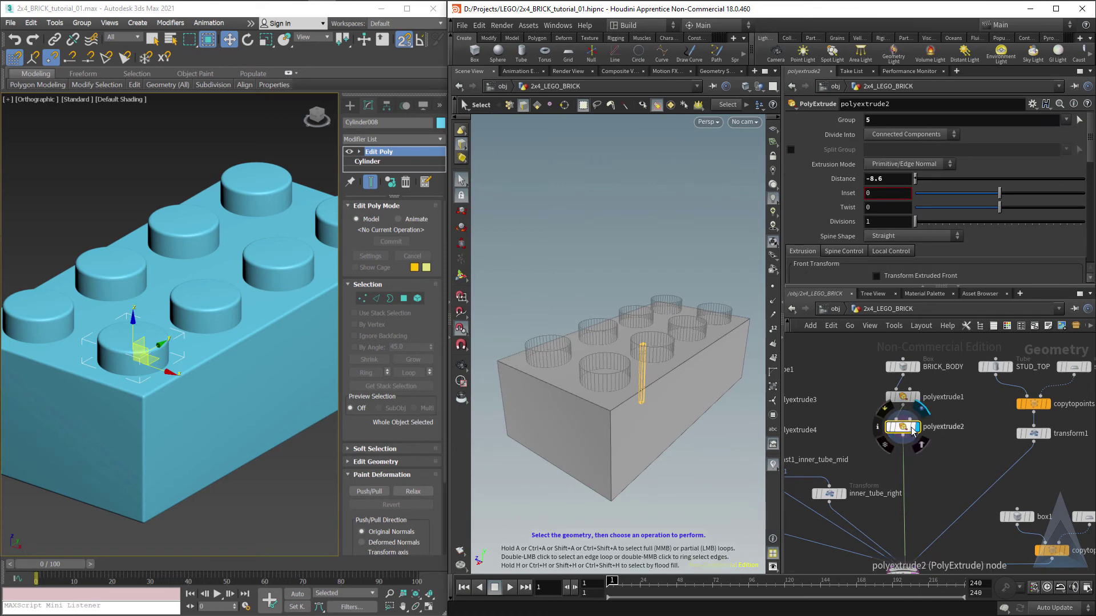
{"action": "left_click_drag", "start_coordinate": [489, 240], "coordinate": [764, 525]}
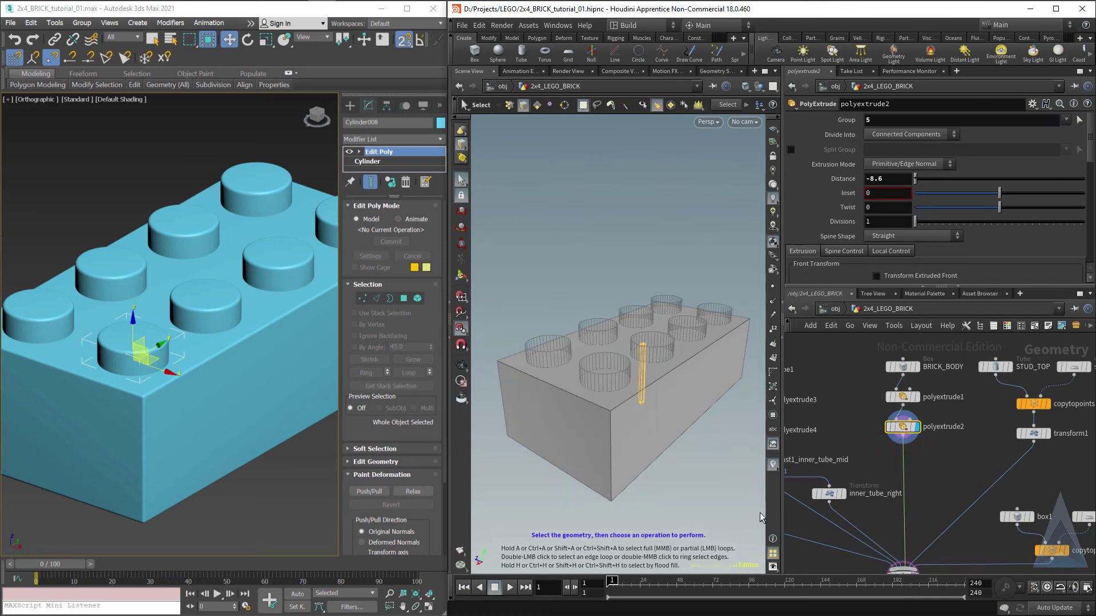
{"action": "left_click", "coordinate": [904, 432]}
{"action": "scroll", "coordinate": [893, 439], "scroll_direction": "down", "scroll_amount": 3}
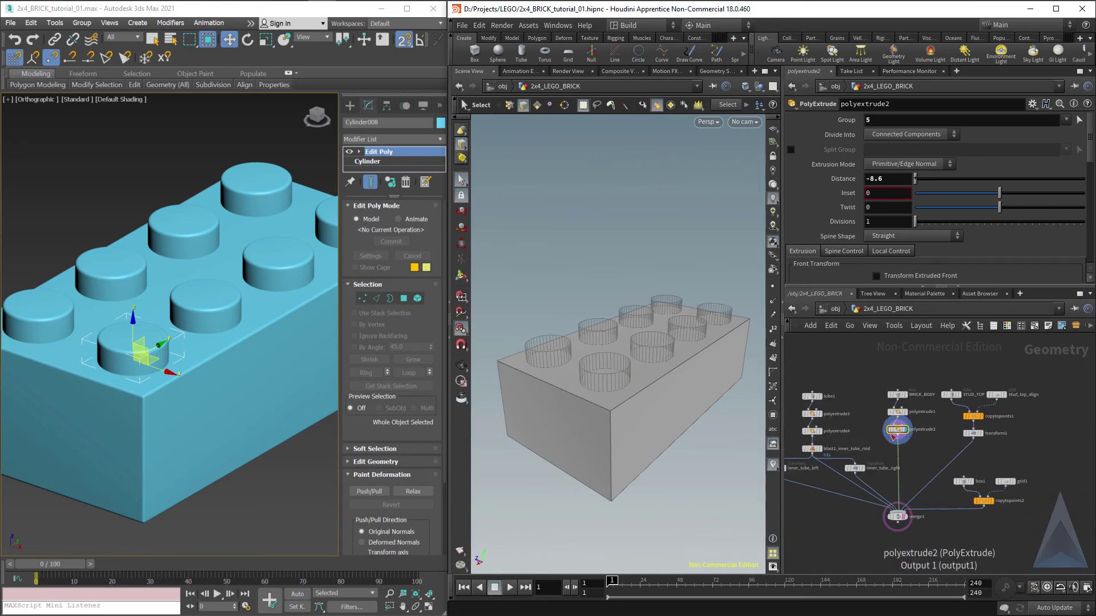
{"action": "scroll", "coordinate": [902, 485], "scroll_direction": "up", "scroll_amount": 2}
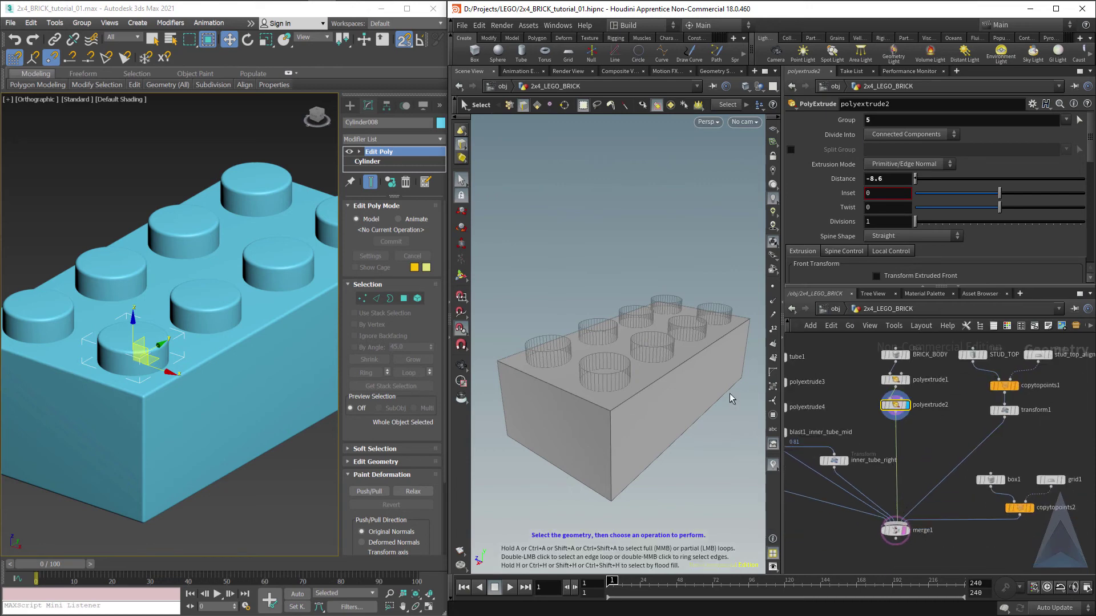
{"action": "left_click_drag", "start_coordinate": [478, 247], "coordinate": [765, 520]}
Remove the short diagonal corner edges on the brick's bottom rim from the edge selection
{"action": "middle_click_drag", "start_coordinate": [636, 418], "coordinate": [627, 392], "text": "alt"}
{"action": "left_click_drag", "start_coordinate": [626, 392], "coordinate": [606, 223]}
{"action": "key", "text": "s"}
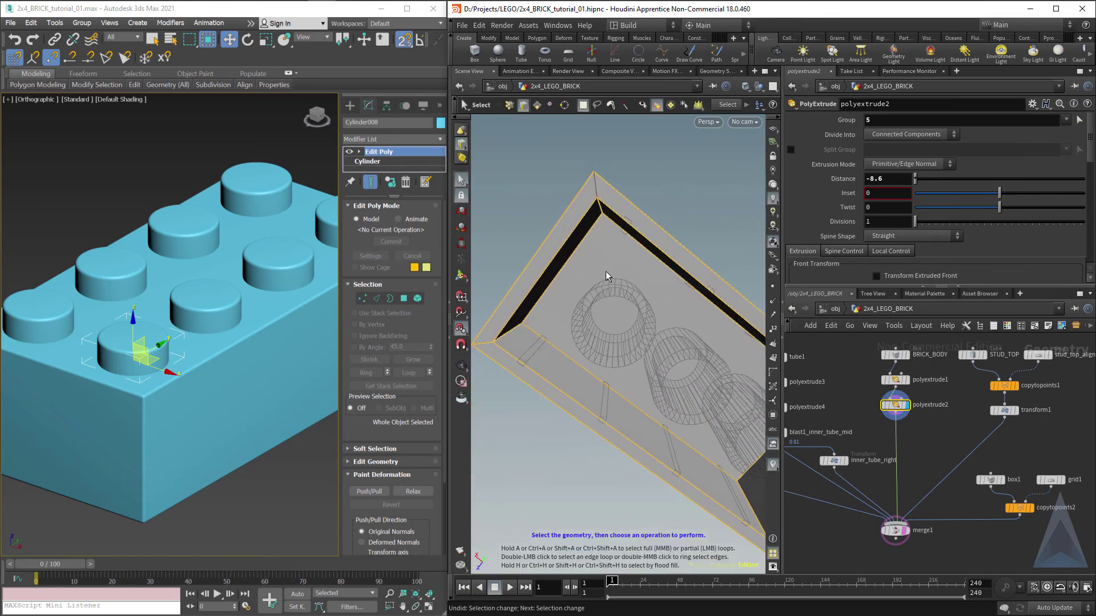
{"action": "left_click", "coordinate": [484, 346], "text": "ctrl"}
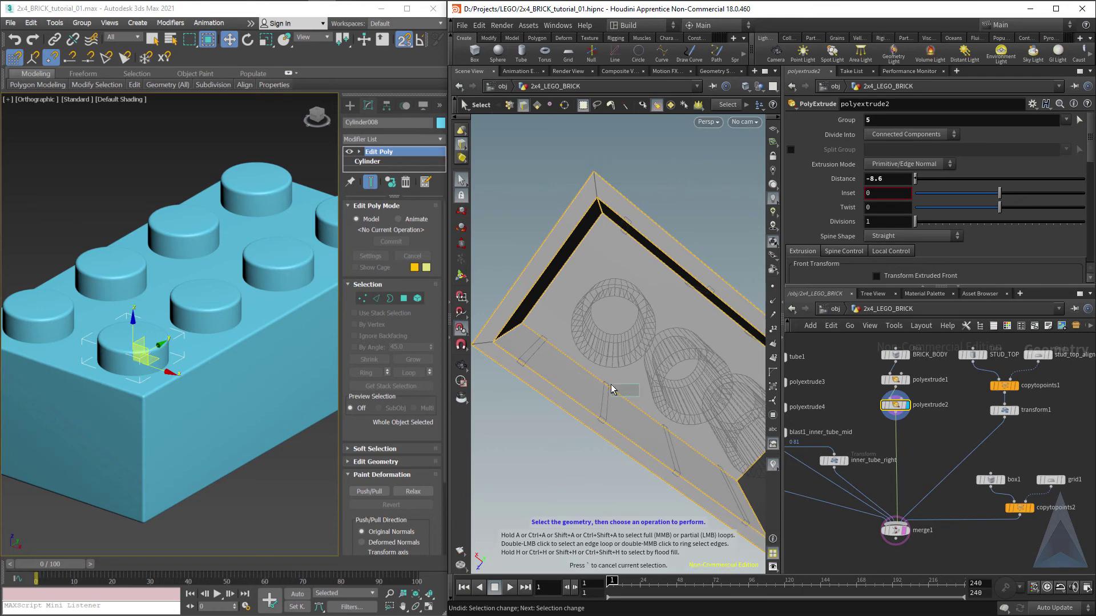
{"action": "middle_click_drag", "start_coordinate": [679, 417], "coordinate": [531, 280], "text": "alt"}
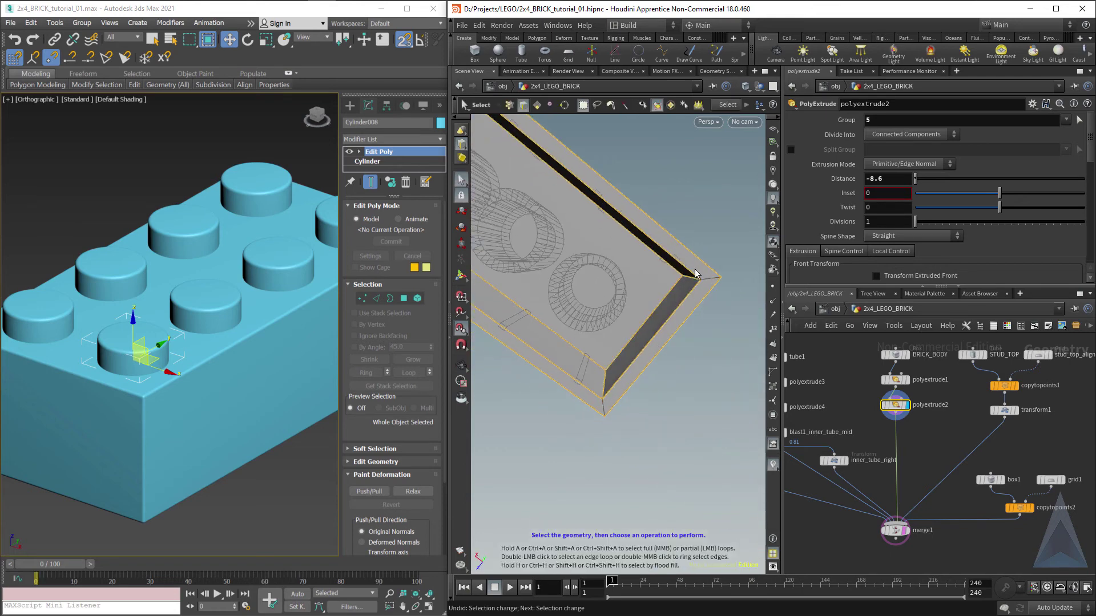
{"action": "scroll", "coordinate": [695, 272], "scroll_direction": "up", "scroll_amount": 8, "text": "alt"}
{"action": "scroll", "coordinate": [695, 272], "scroll_direction": "down", "scroll_amount": 7, "text": "alt"}
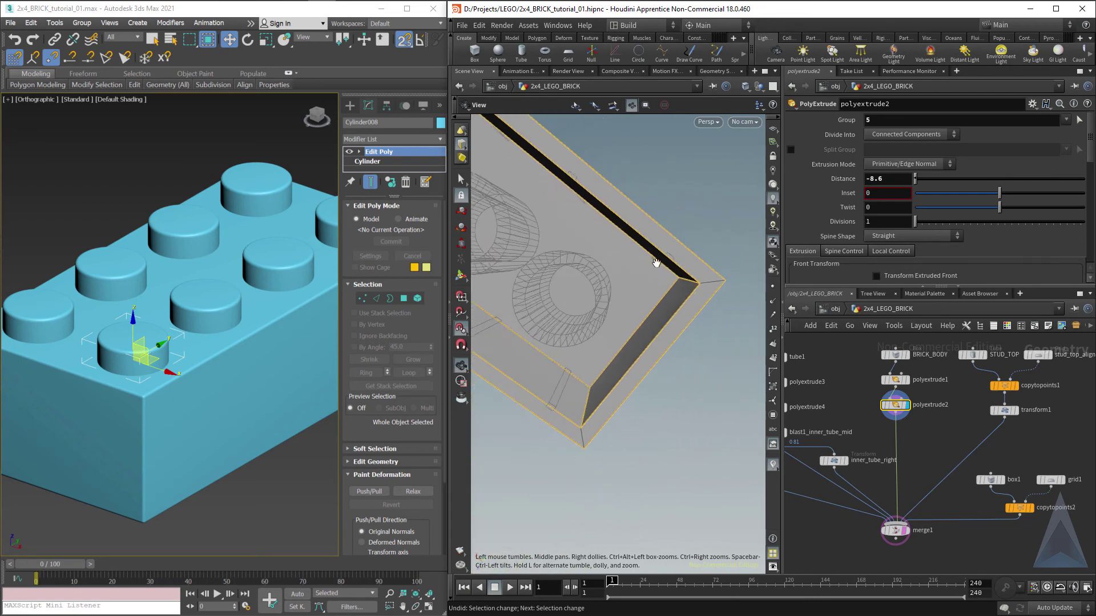
{"action": "left_click_drag", "start_coordinate": [656, 263], "coordinate": [718, 292]}
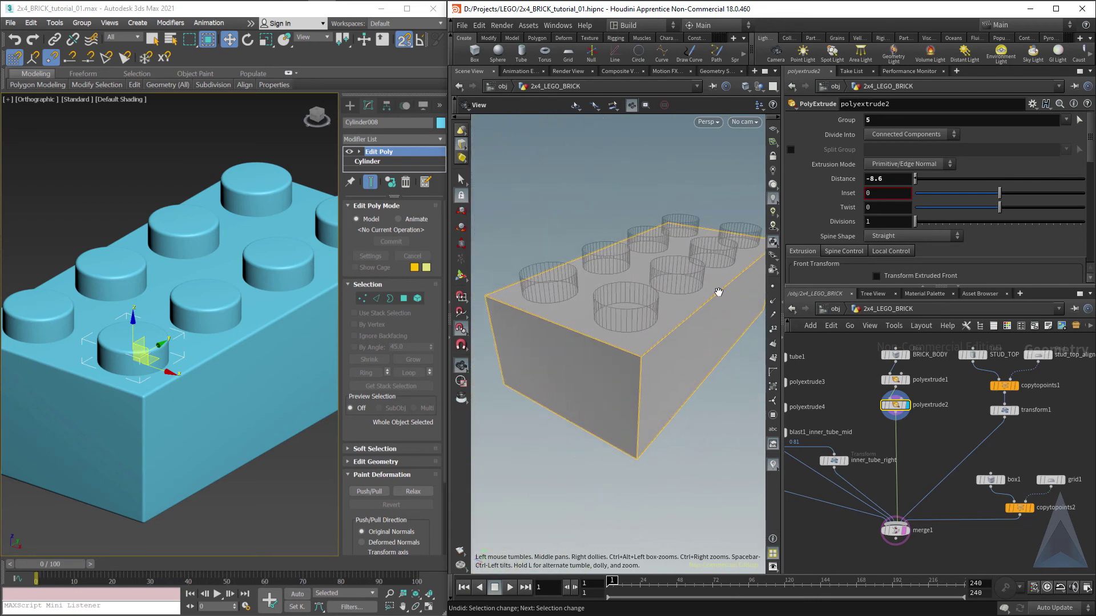
Apply a PolyBevel to the selected brick edges with a distance of 0.2 and 4 divisions
{"action": "key", "text": "s"}
{"action": "left_click", "coordinate": [533, 38]}
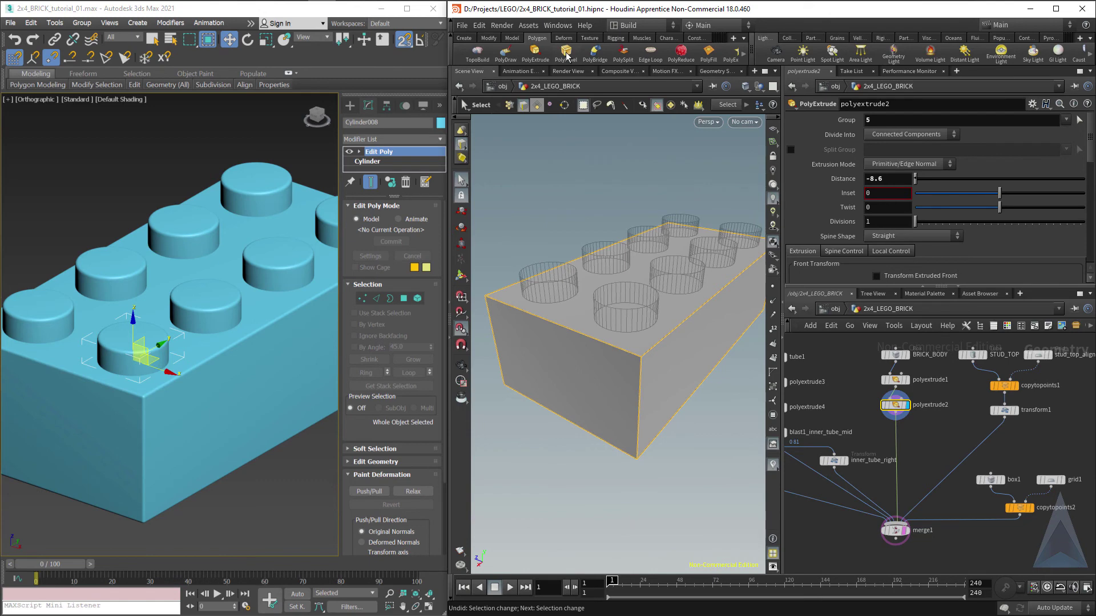
{"action": "left_click", "coordinate": [566, 53]}
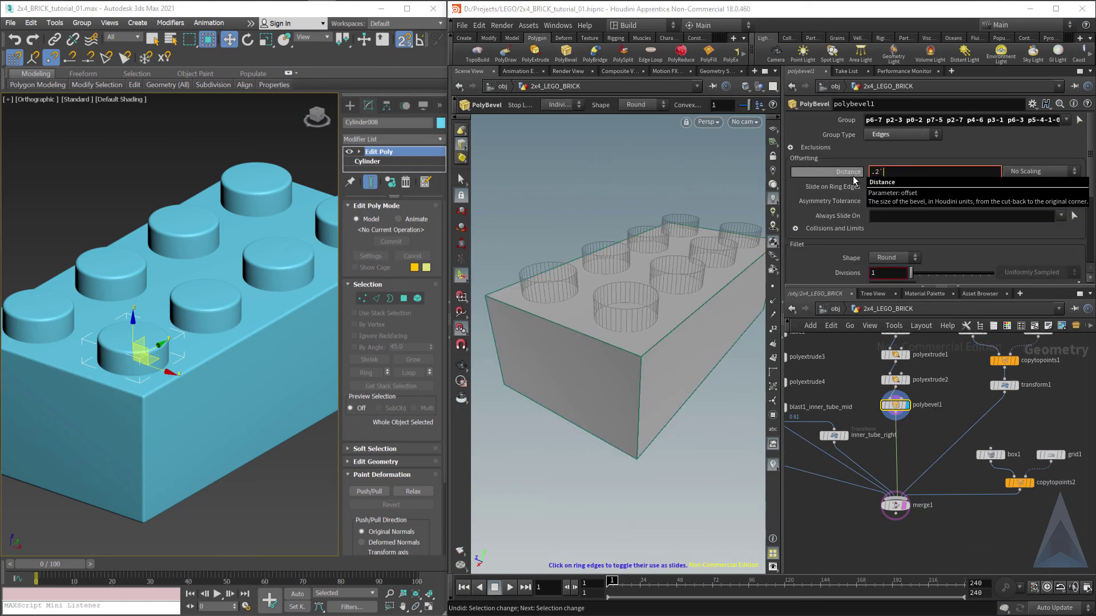
{"action": "key", "text": "Return"}
{"action": "scroll", "coordinate": [845, 263], "scroll_direction": "down", "scroll_amount": 2}
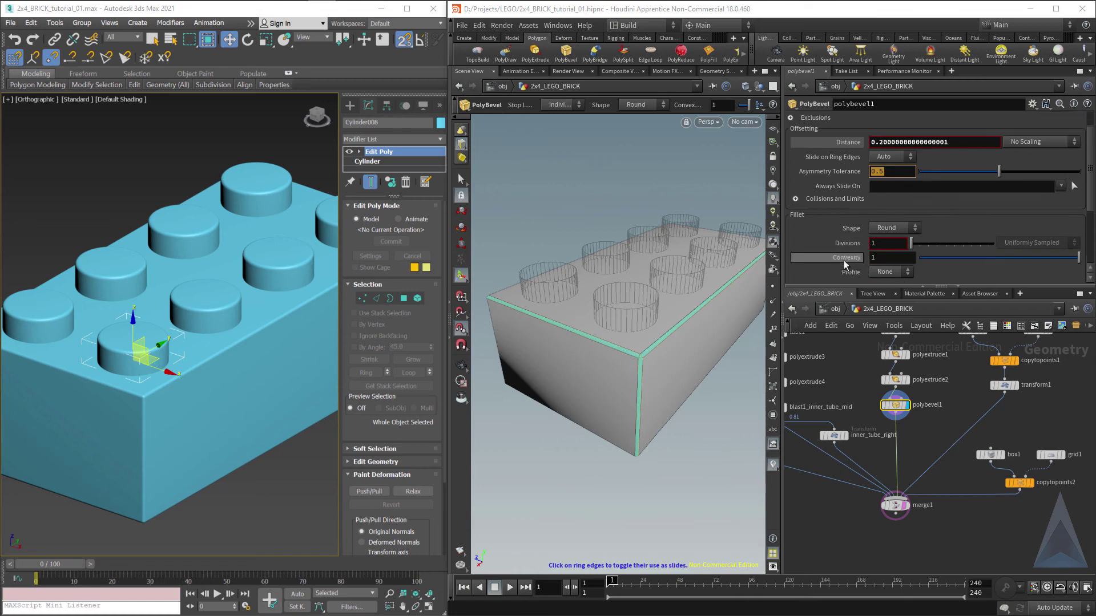
{"action": "scroll", "coordinate": [845, 266], "scroll_direction": "down", "scroll_amount": 1}
{"action": "left_click_drag", "start_coordinate": [880, 229], "coordinate": [839, 237]}
{"action": "type", "text": "4"}
{"action": "key", "text": "Tab"}
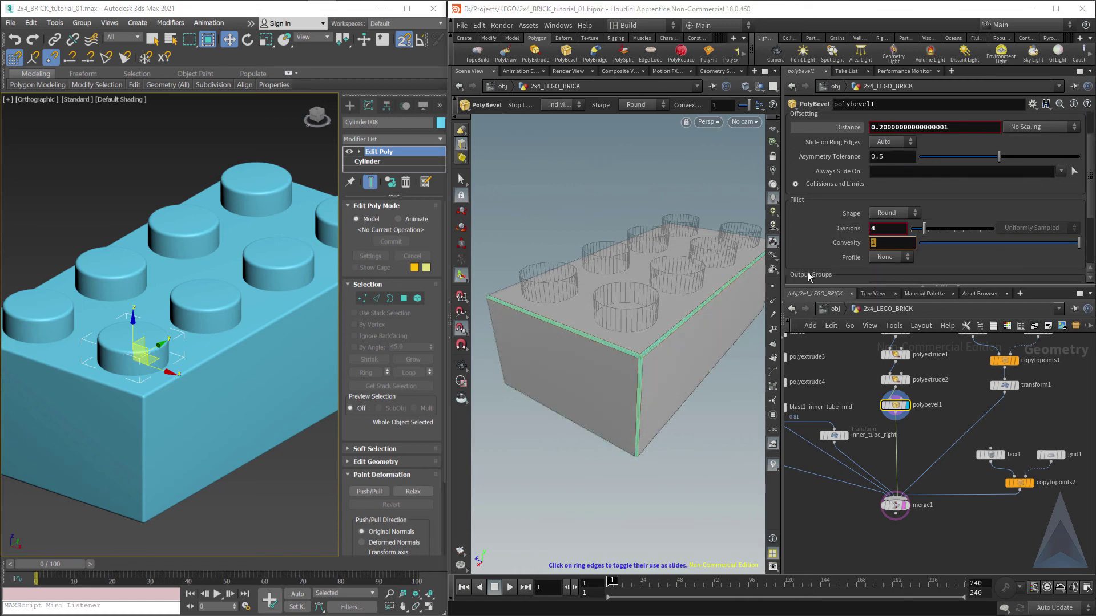
Inspect the beveled body from a lower angle, then select merge1 and display the complete brick
{"action": "left_click_drag", "start_coordinate": [651, 377], "coordinate": [650, 338], "text": "alt"}
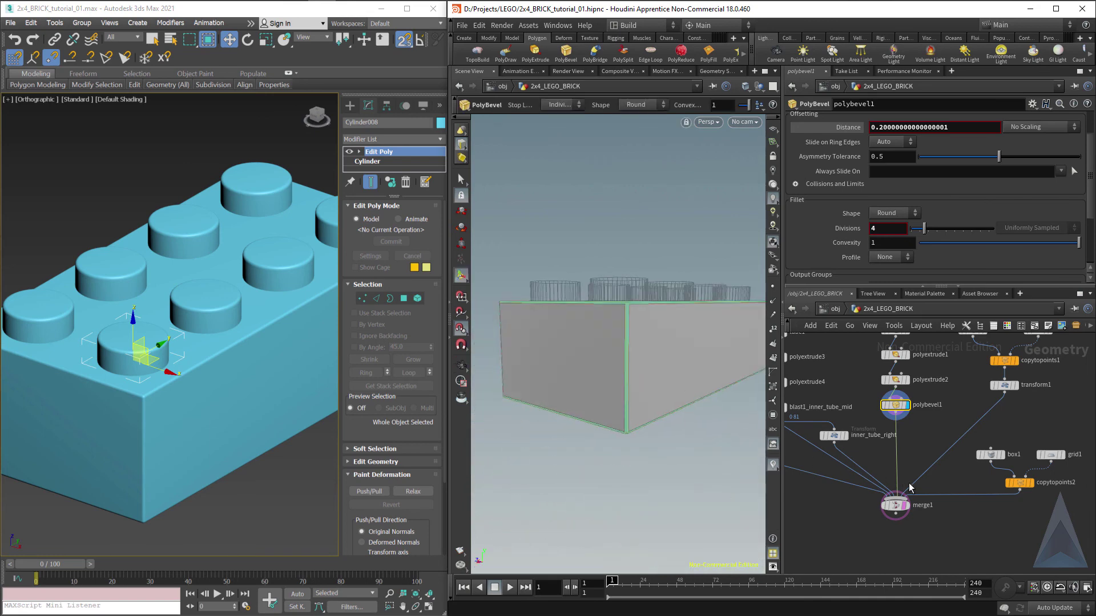
{"action": "left_click", "coordinate": [896, 505]}
{"action": "left_click", "coordinate": [906, 506]}
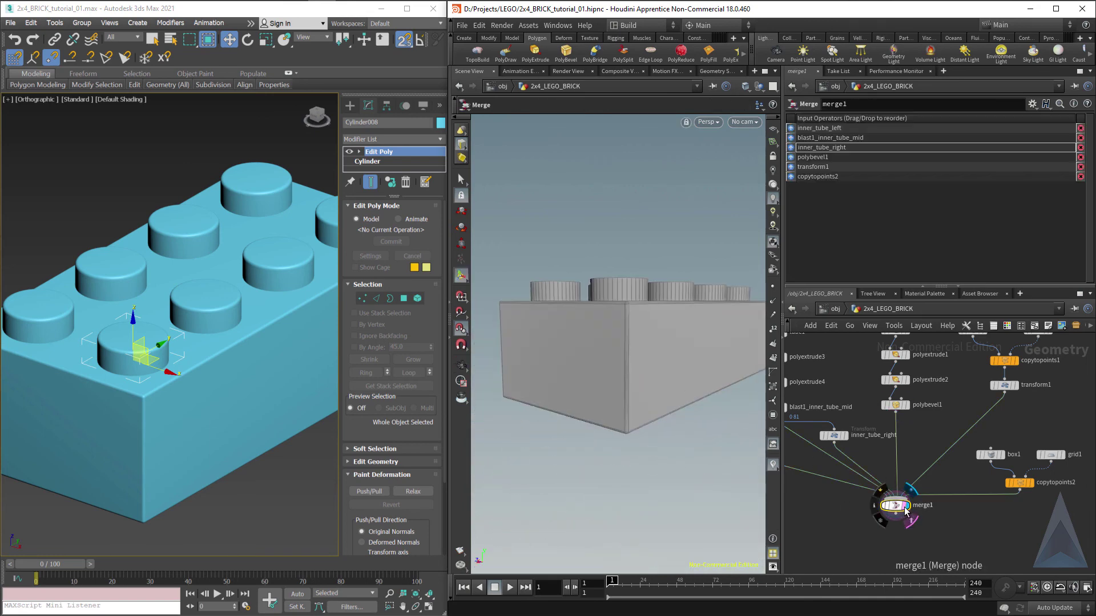
Switch the viewport to Smooth Shaded and examine the beveled edges of the complete brick
{"action": "key", "text": "Escape"}
{"action": "left_click_drag", "start_coordinate": [644, 384], "coordinate": [648, 414]}
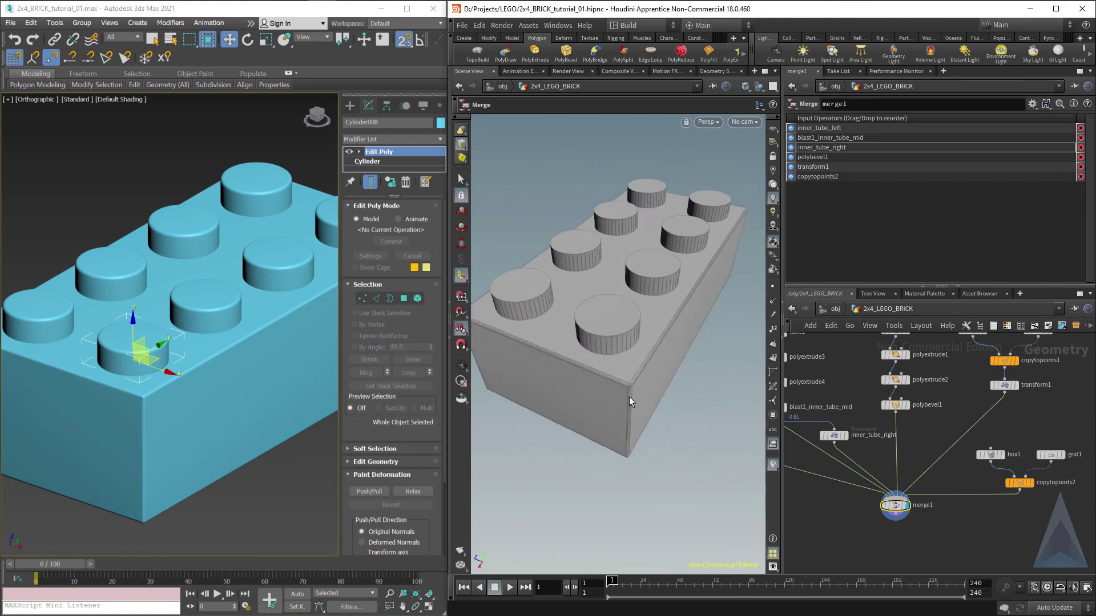
{"action": "scroll", "coordinate": [629, 397], "scroll_direction": "up", "scroll_amount": 7, "text": "alt"}
{"action": "scroll", "coordinate": [622, 315], "scroll_direction": "down", "scroll_amount": 8}
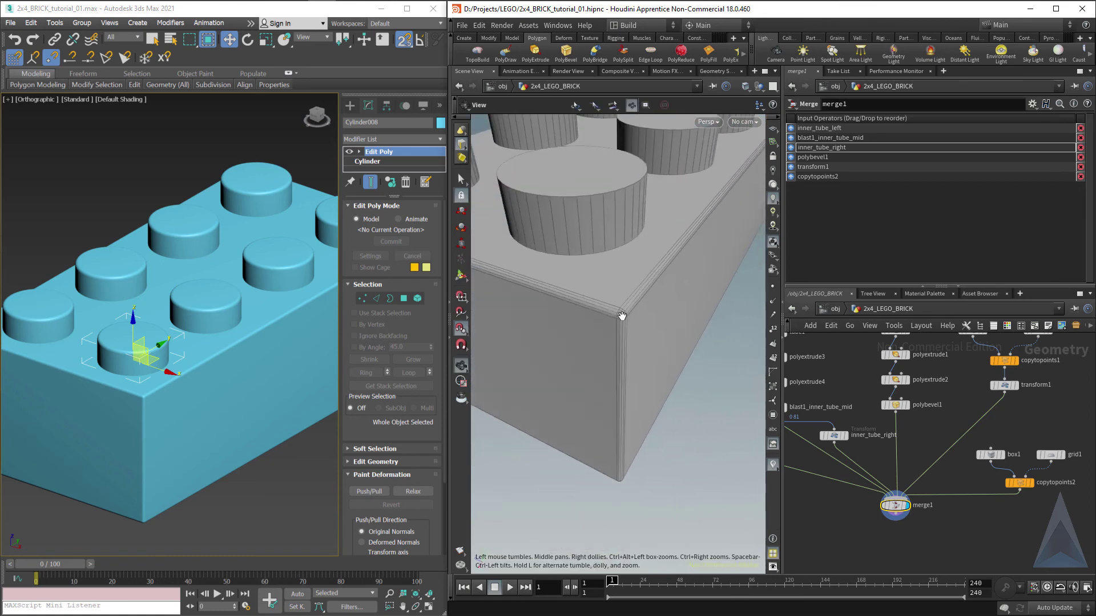
{"action": "left_click_drag", "start_coordinate": [648, 276], "coordinate": [693, 343]}
{"action": "key", "text": "Escape"}
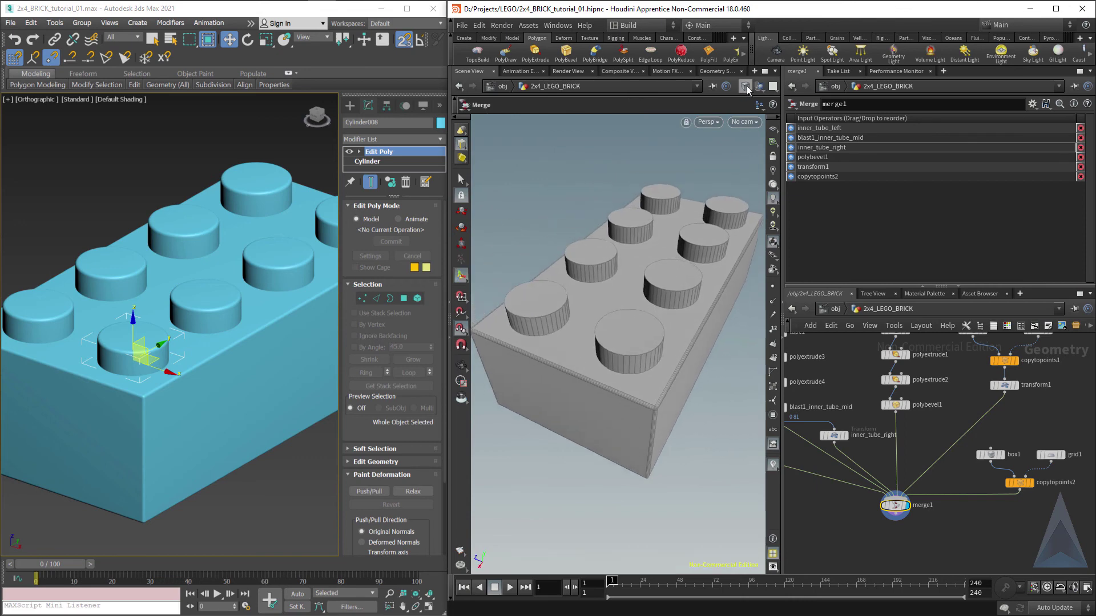
{"action": "left_click", "coordinate": [745, 87]}
{"action": "left_click", "coordinate": [757, 194]}
{"action": "left_click_drag", "start_coordinate": [657, 295], "coordinate": [624, 349]}
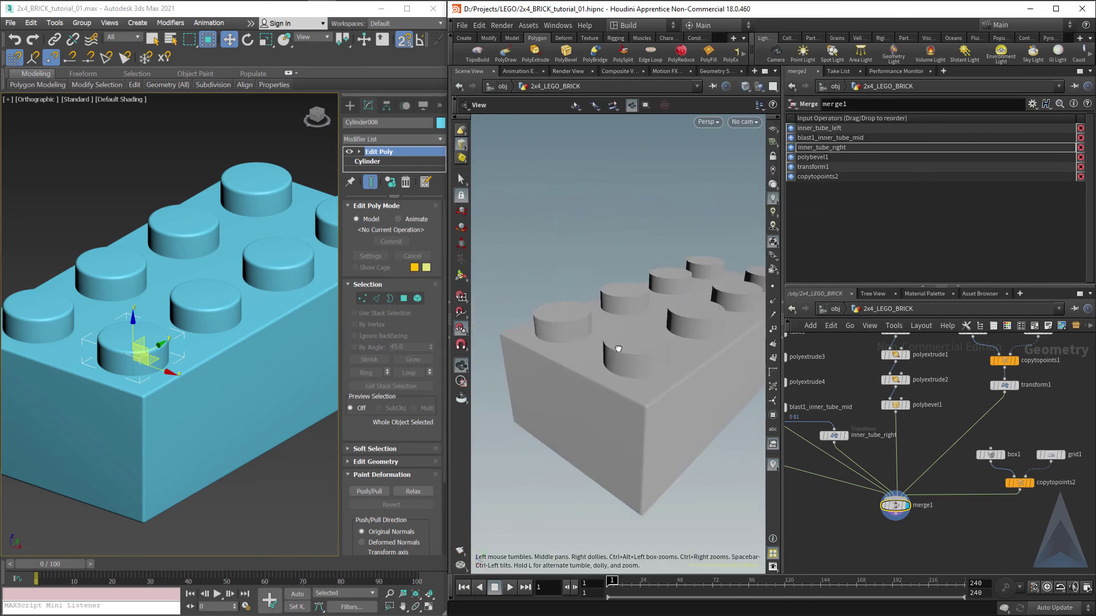
Select and display the STUD_TOP tube, set the viewport to Smooth Wire Shaded and frame the stud
{"action": "middle_click_drag", "start_coordinate": [935, 439], "coordinate": [914, 491]}
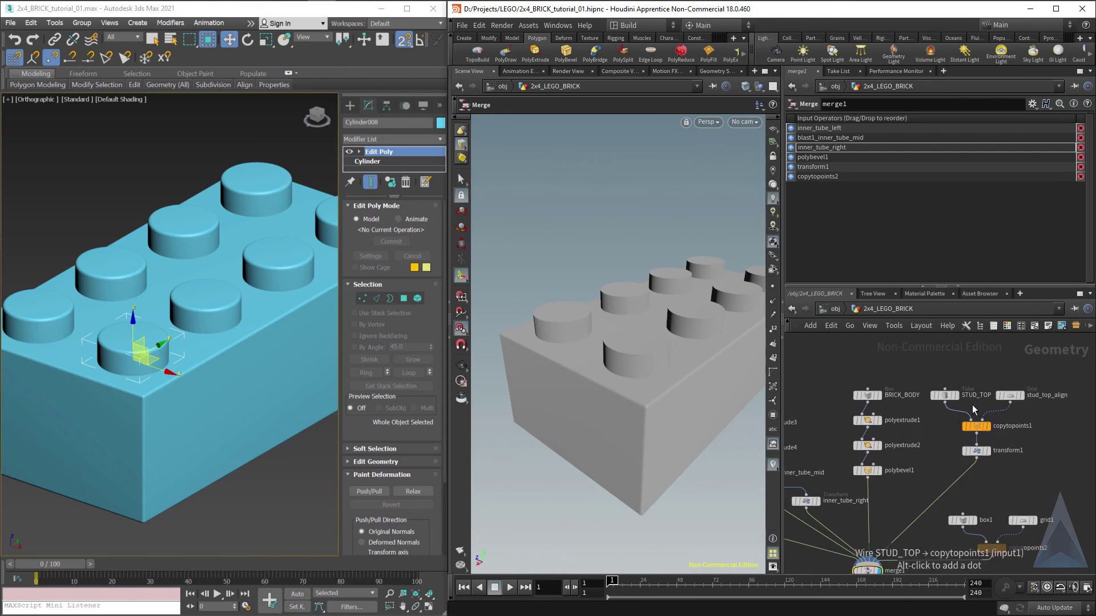
{"action": "left_click", "coordinate": [950, 395]}
{"action": "left_click", "coordinate": [956, 395]}
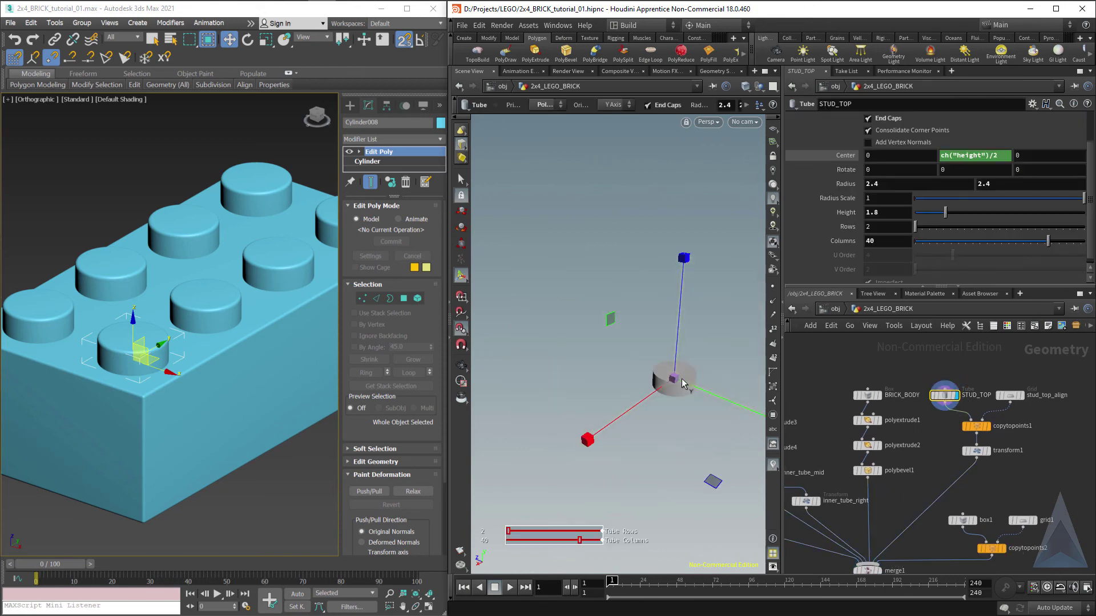
{"action": "left_click", "coordinate": [745, 86]}
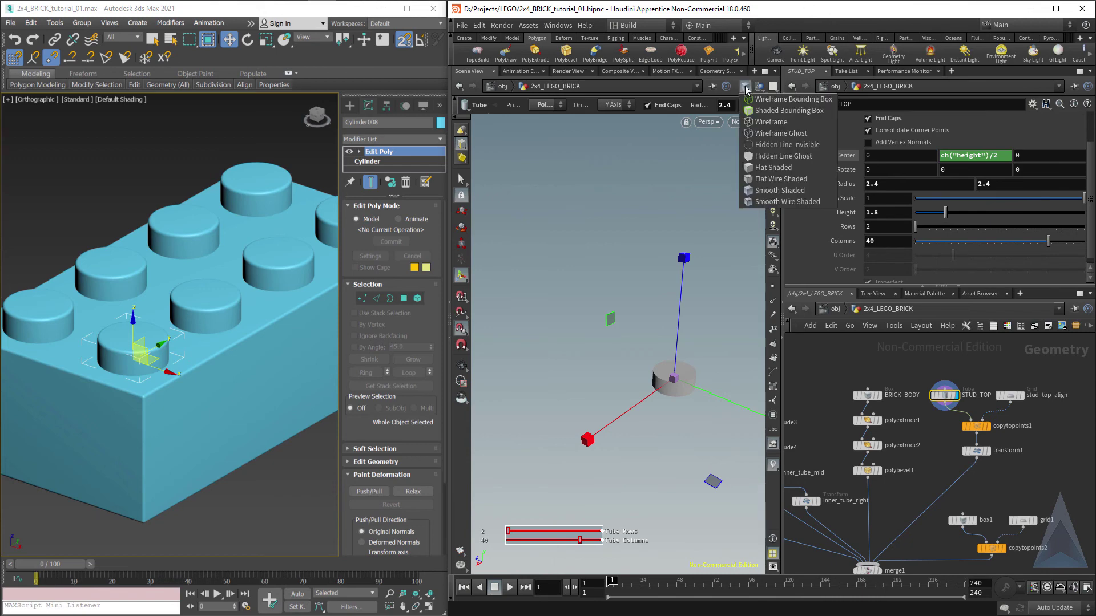
{"action": "left_click", "coordinate": [763, 205]}
{"action": "key", "text": "space+g"}
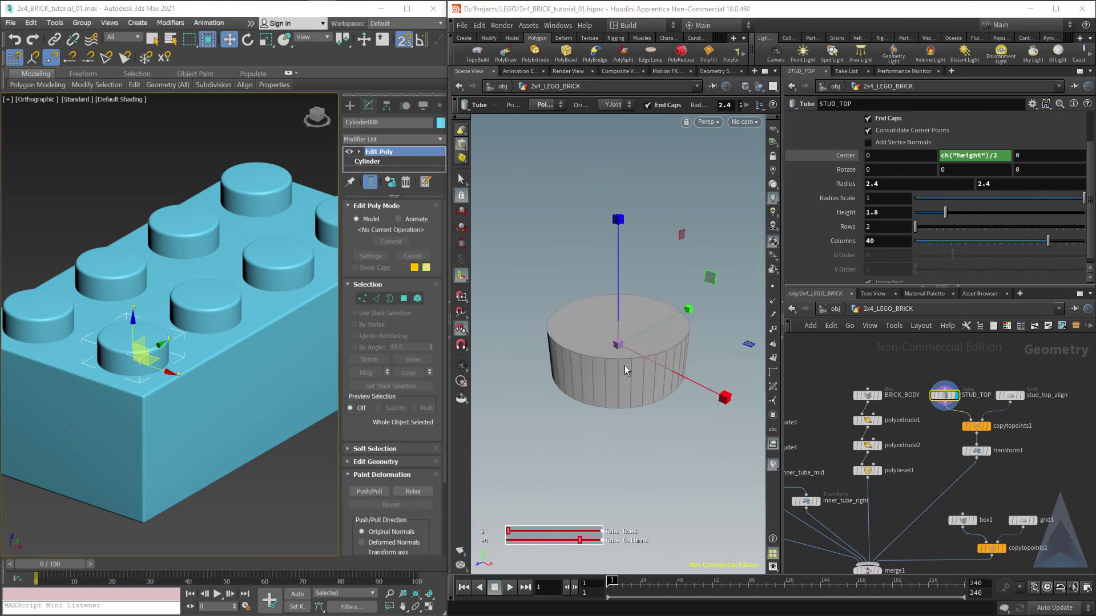
{"action": "left_click_drag", "start_coordinate": [605, 367], "coordinate": [621, 332]}
Select the complete edge loop around the top rim of the STUD_TOP tube
{"action": "left_click", "coordinate": [949, 397]}
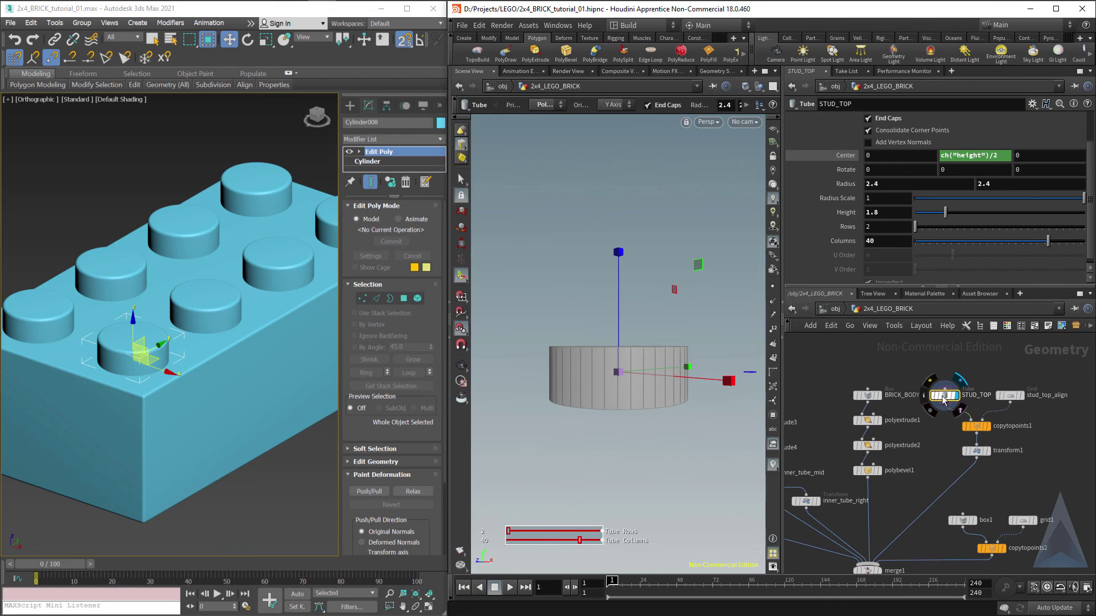
{"action": "left_click", "coordinate": [461, 181]}
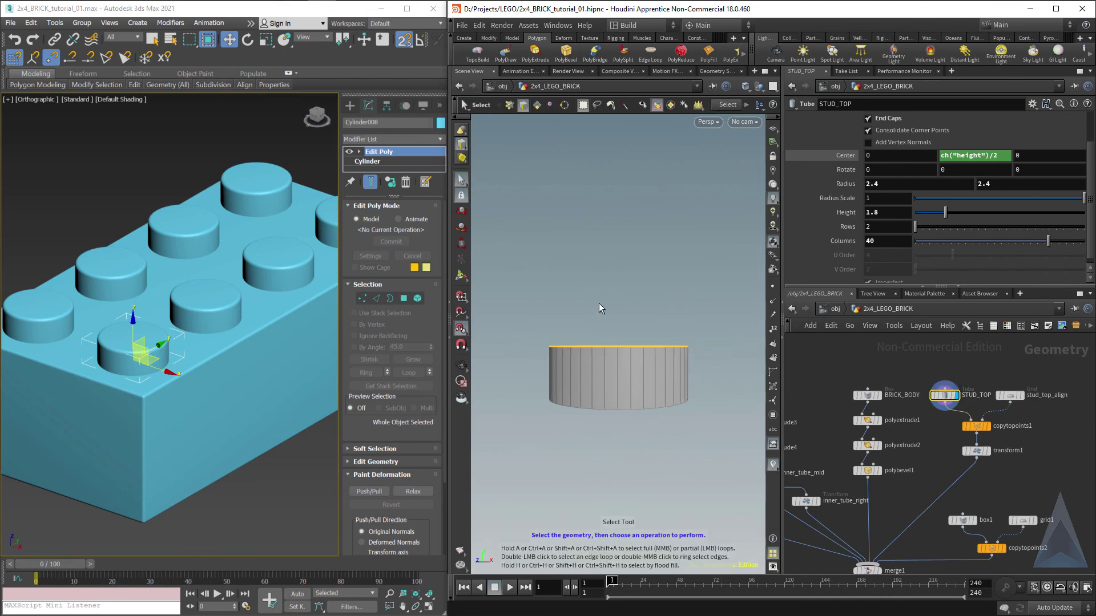
{"action": "key", "text": "Escape"}
{"action": "mouse_move", "coordinate": [598, 303]}
{"action": "left_mouse_down"}
{"action": "mouse_move", "coordinate": [596, 330]}
{"action": "mouse_move", "coordinate": [596, 285]}
{"action": "left_mouse_up"}
{"action": "key", "text": "s"}
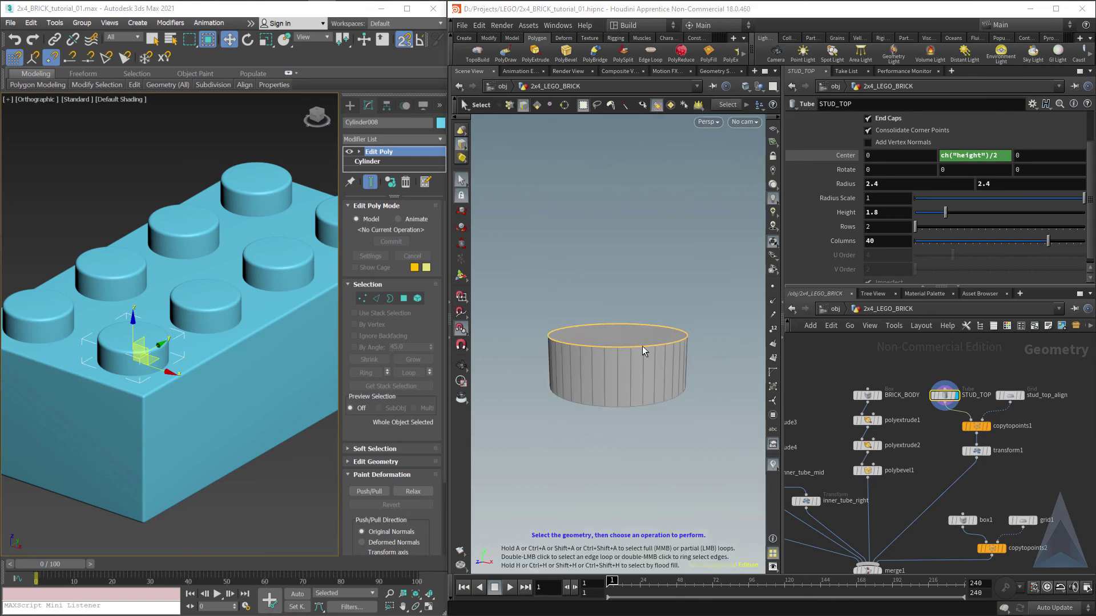
Apply a PolyBevel to the stud's top rim with a distance of 0.25 and 4 divisions
{"action": "key", "text": "Tab"}
{"action": "type", "text": "polybe"}
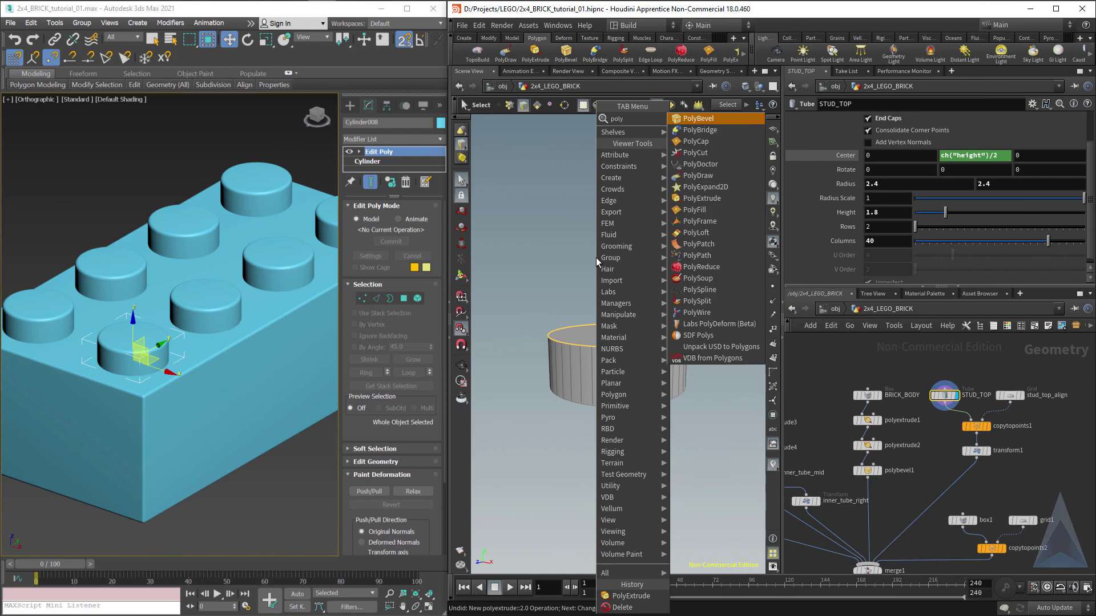
{"action": "key", "text": "Return"}
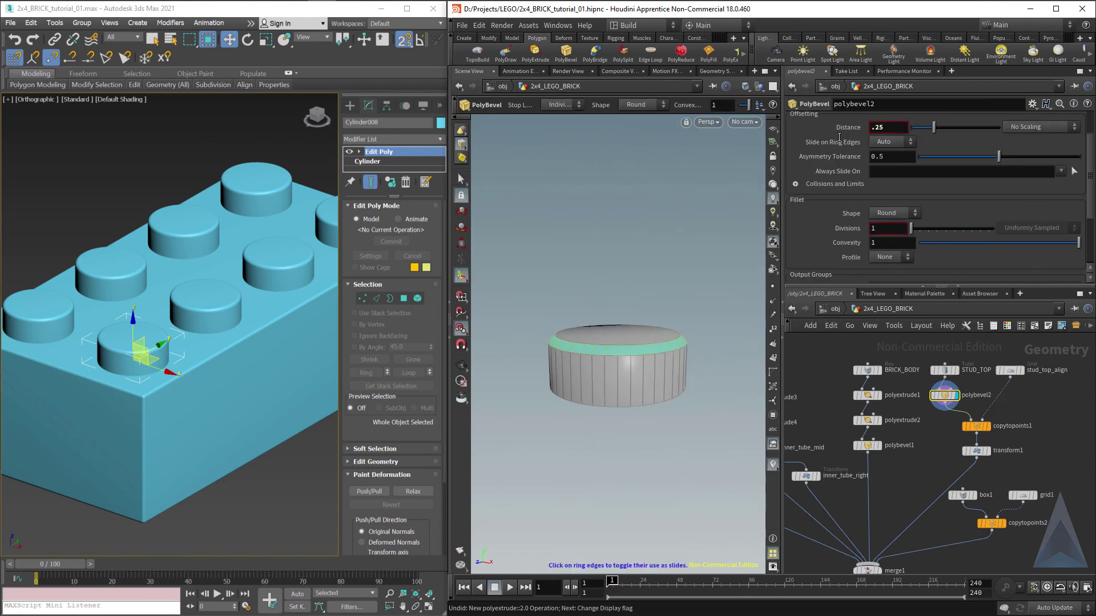
{"action": "left_click_drag", "start_coordinate": [881, 230], "coordinate": [855, 236]}
{"action": "type", "text": "4"}
{"action": "key", "text": "Tab"}
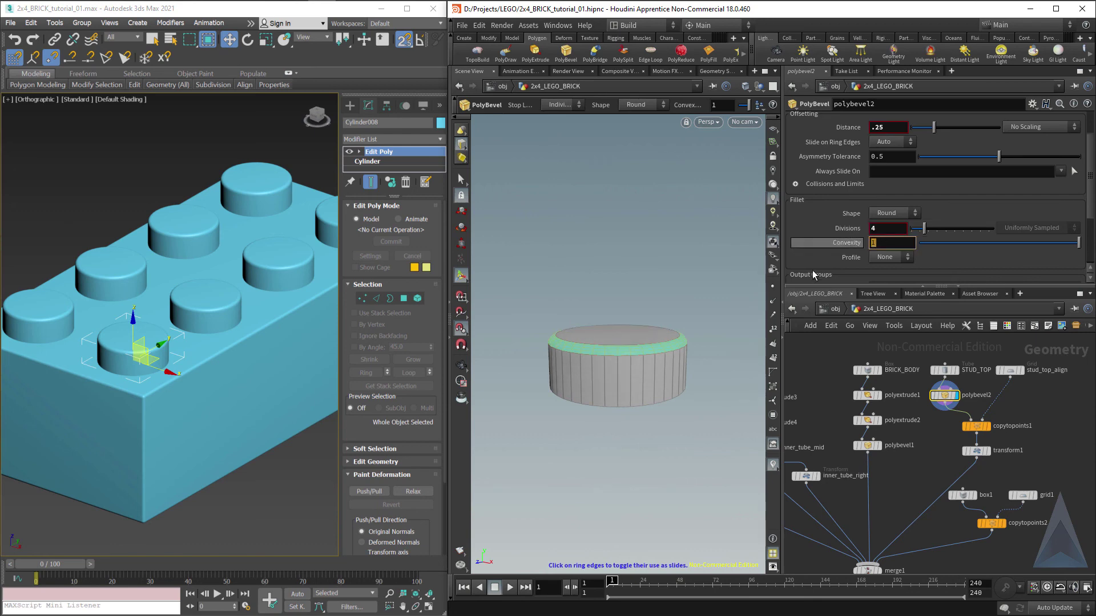
Raise the stud bevel's divisions to 8 for a smoother rounding
{"action": "scroll", "coordinate": [675, 350], "scroll_direction": "up", "scroll_amount": 10, "text": "alt"}
{"action": "scroll", "coordinate": [675, 352], "scroll_direction": "down", "scroll_amount": 2, "text": "alt"}
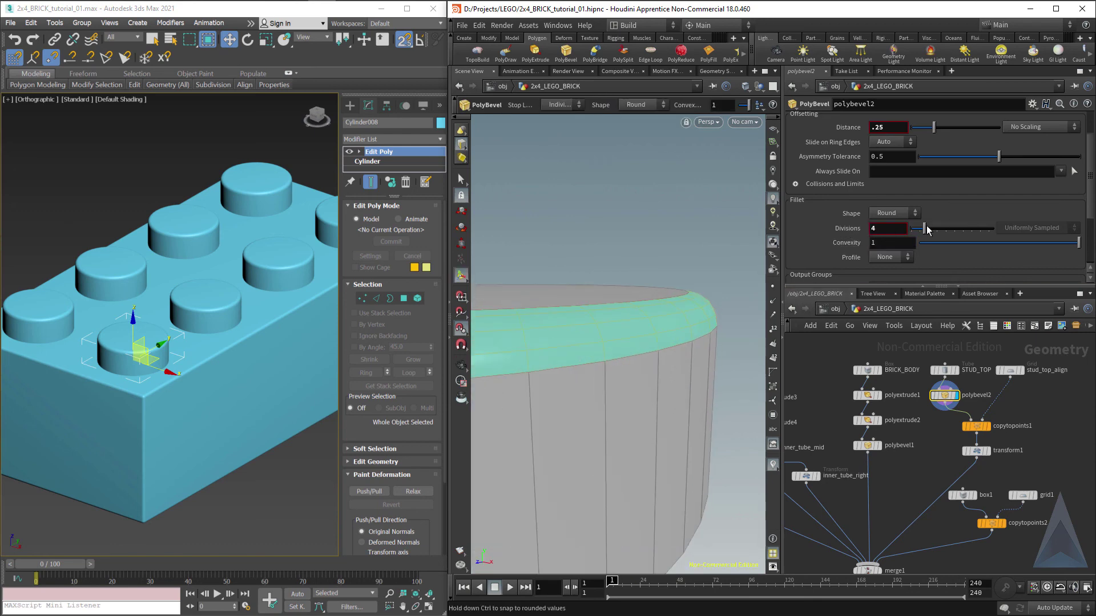
{"action": "left_click_drag", "start_coordinate": [927, 229], "coordinate": [932, 229]}
{"action": "key", "text": "Escape"}
{"action": "scroll", "coordinate": [683, 264], "scroll_direction": "down", "scroll_amount": 5}
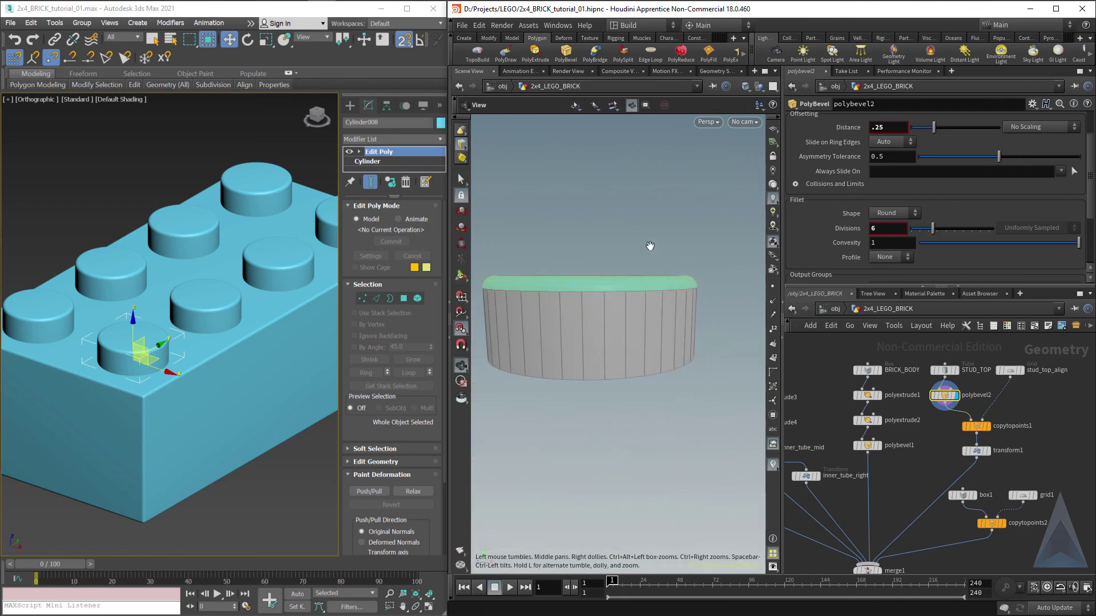
{"action": "left_click_drag", "start_coordinate": [650, 245], "coordinate": [596, 242]}
{"action": "left_click_drag", "start_coordinate": [933, 229], "coordinate": [941, 229]}
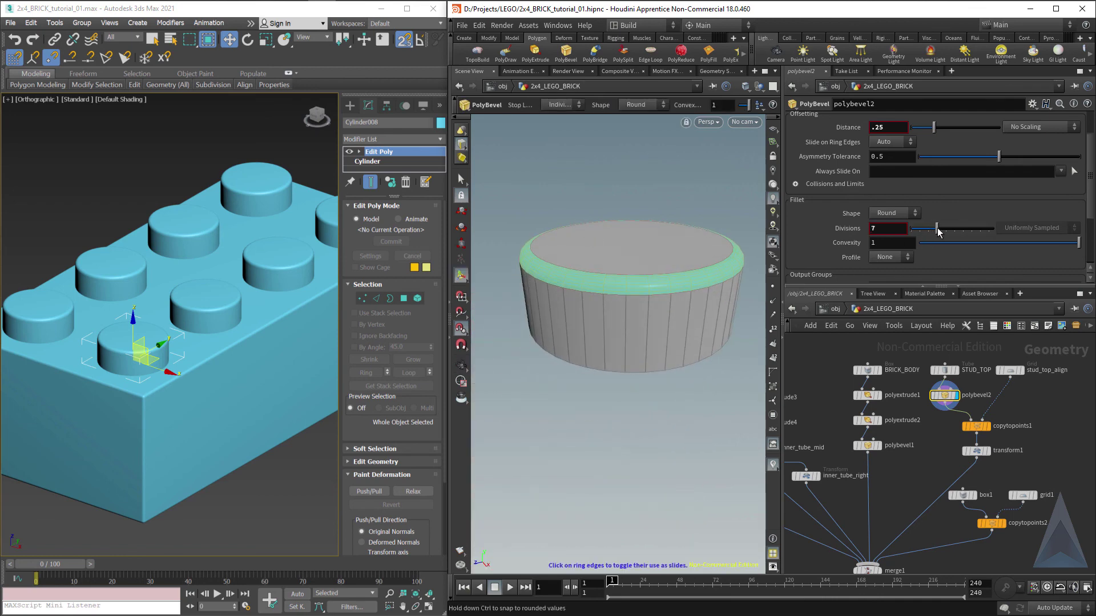
{"action": "scroll", "coordinate": [668, 276], "scroll_direction": "down", "scroll_amount": 4}
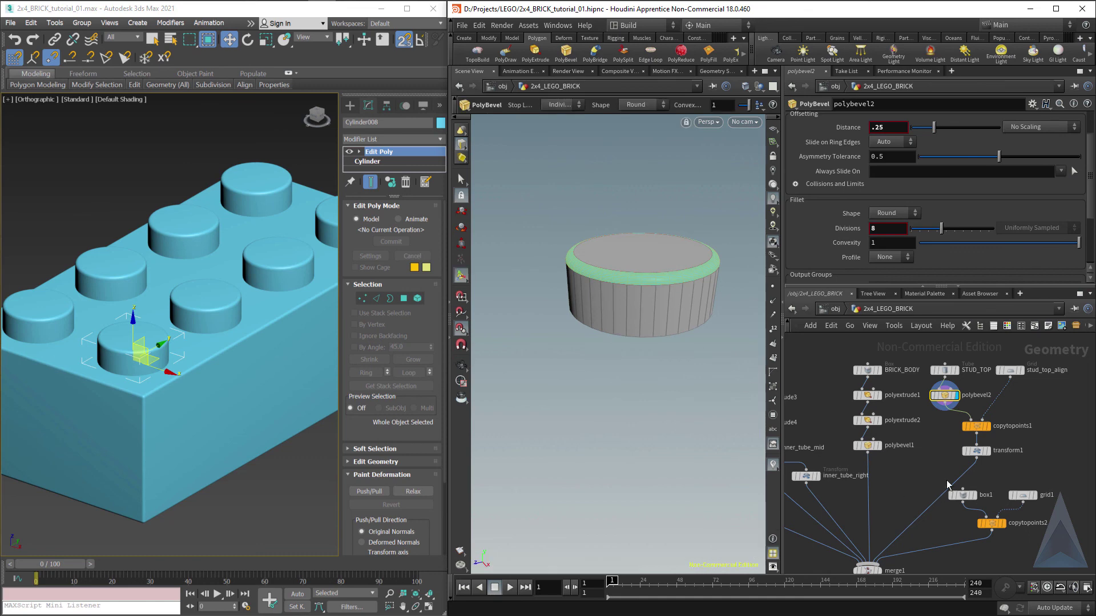
Display copytopoints1 and transform1 to check the beveled stud copies, ending with merge1 as the displayed node
{"action": "left_click", "coordinate": [988, 426]}
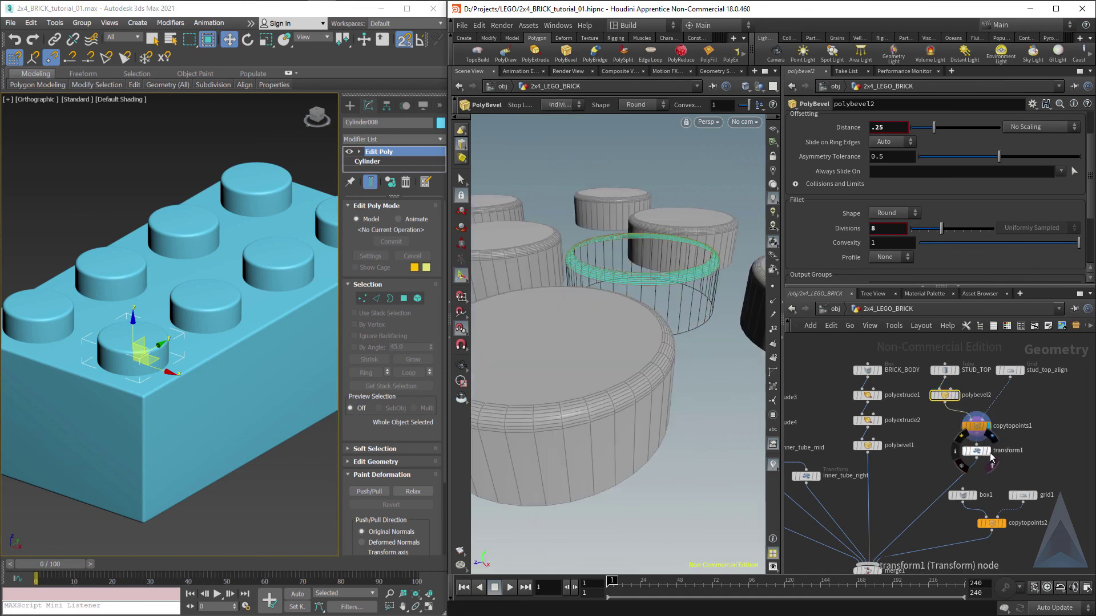
{"action": "left_click", "coordinate": [980, 452]}
{"action": "left_click", "coordinate": [988, 452]}
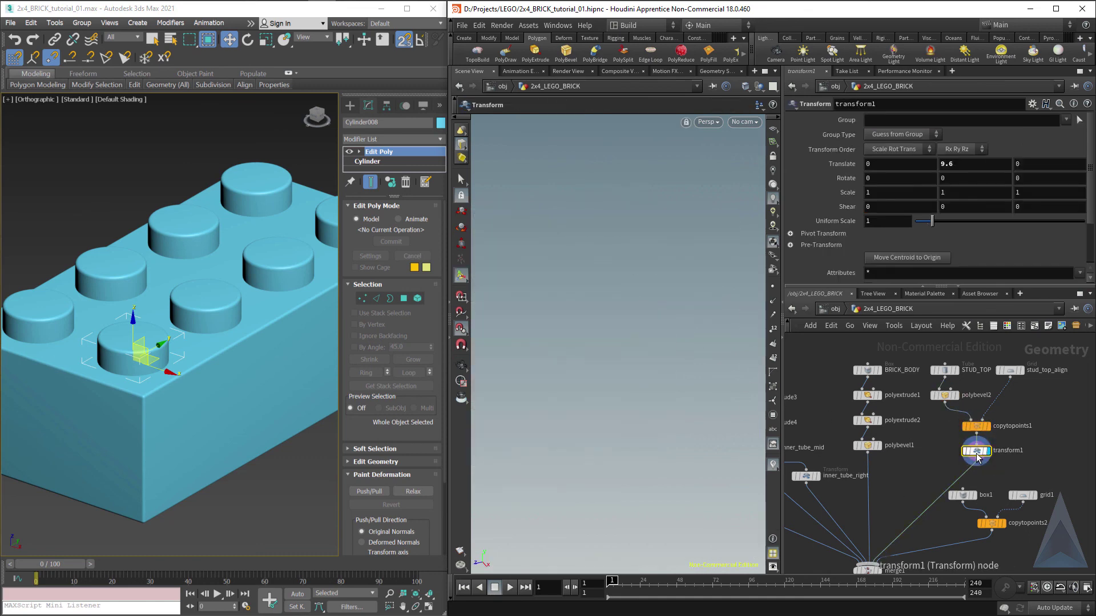
{"action": "scroll", "coordinate": [978, 452], "scroll_direction": "down", "scroll_amount": 2}
{"action": "scroll", "coordinate": [978, 455], "scroll_direction": "down", "scroll_amount": 2}
{"action": "scroll", "coordinate": [658, 418], "scroll_direction": "down", "scroll_amount": 5}
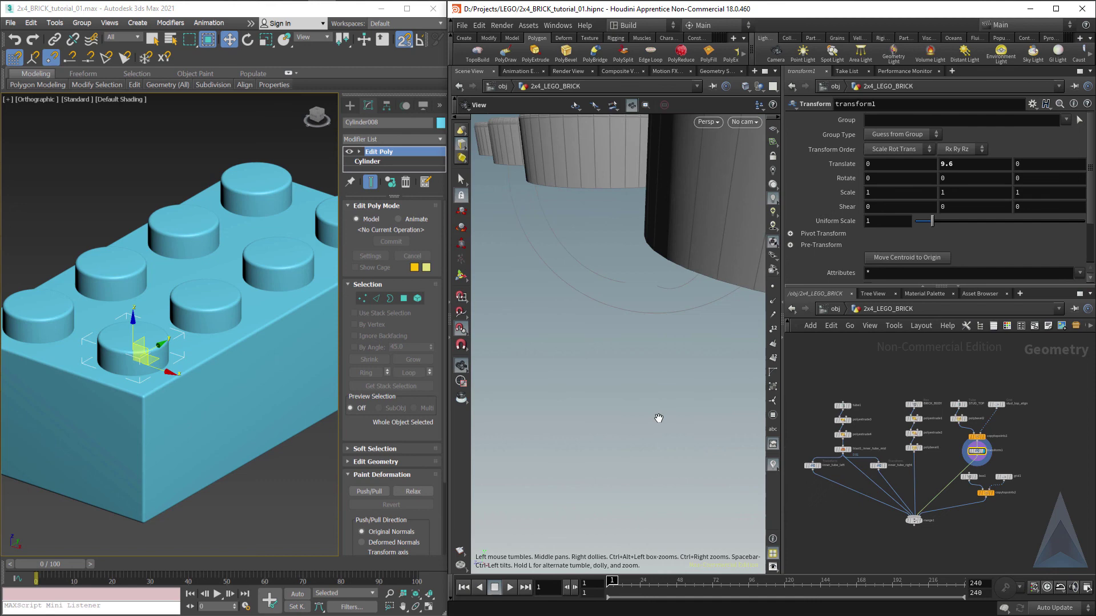
{"action": "scroll", "coordinate": [926, 520], "scroll_direction": "up", "scroll_amount": 4}
{"action": "scroll", "coordinate": [925, 529], "scroll_direction": "up", "scroll_amount": 1}
{"action": "left_click", "coordinate": [917, 519]}
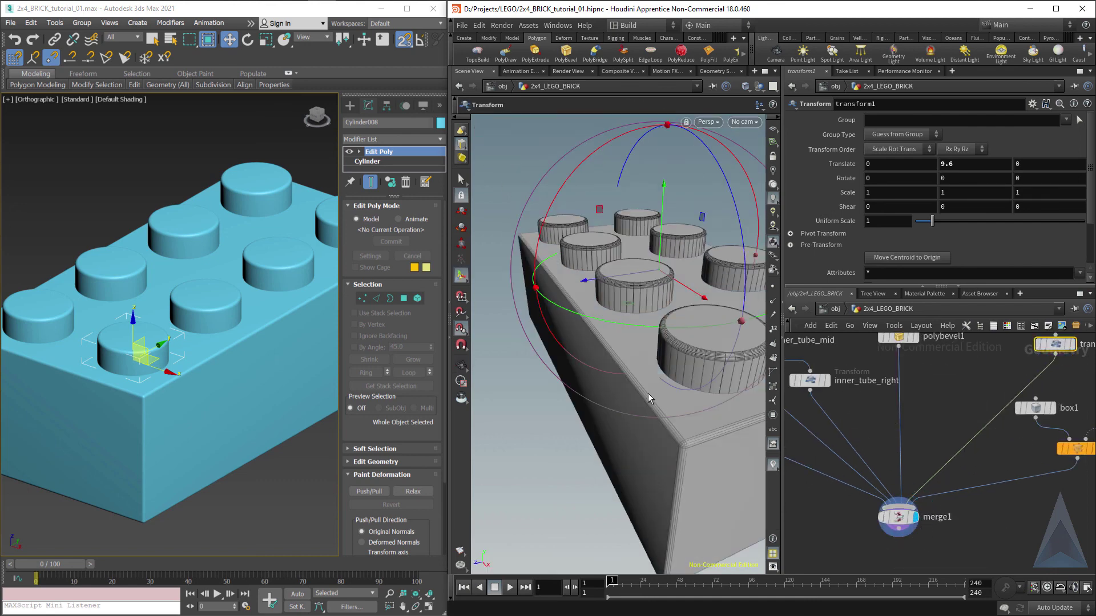
Set the 3ds Max viewport to Perspective and view both complete bricks from similar angles for comparison
{"action": "left_click_drag", "start_coordinate": [617, 360], "coordinate": [613, 268]}
{"action": "left_click_drag", "start_coordinate": [693, 376], "coordinate": [639, 320]}
{"action": "mouse_move", "coordinate": [648, 385]}
{"action": "left_mouse_down"}
{"action": "mouse_move", "coordinate": [662, 372]}
{"action": "mouse_move", "coordinate": [656, 415]}
{"action": "mouse_move", "coordinate": [655, 393]}
{"action": "left_mouse_up"}
{"action": "middle_click_drag", "start_coordinate": [677, 372], "coordinate": [590, 353]}
{"action": "middle_click_drag", "start_coordinate": [158, 184], "coordinate": [158, 185]}
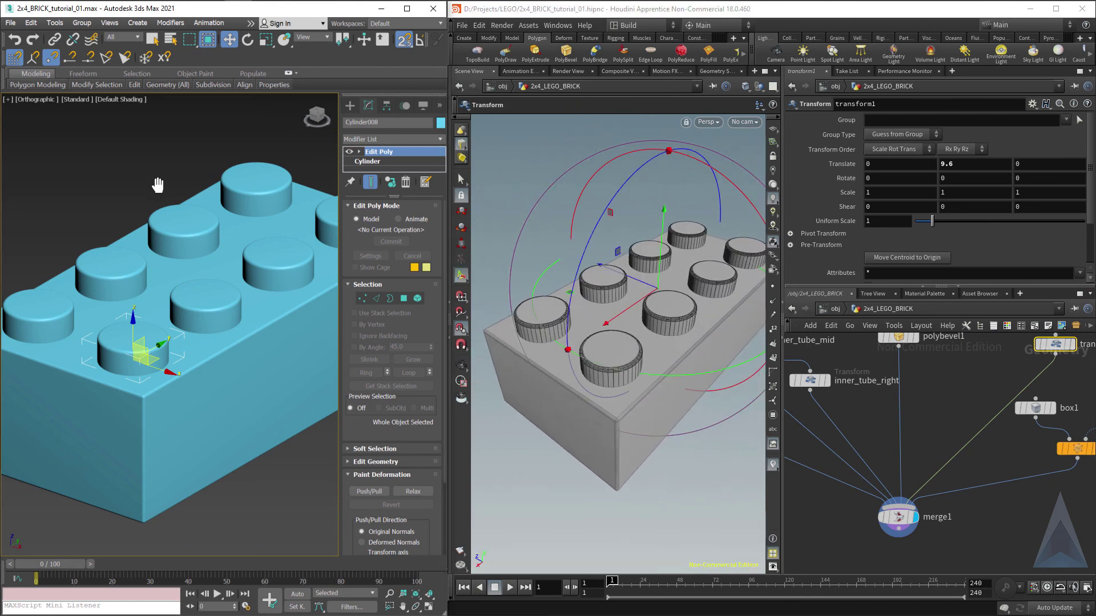
{"action": "key", "text": "p"}
{"action": "scroll", "coordinate": [175, 255], "scroll_direction": "down", "scroll_amount": 5}
{"action": "left_click", "coordinate": [632, 272]}
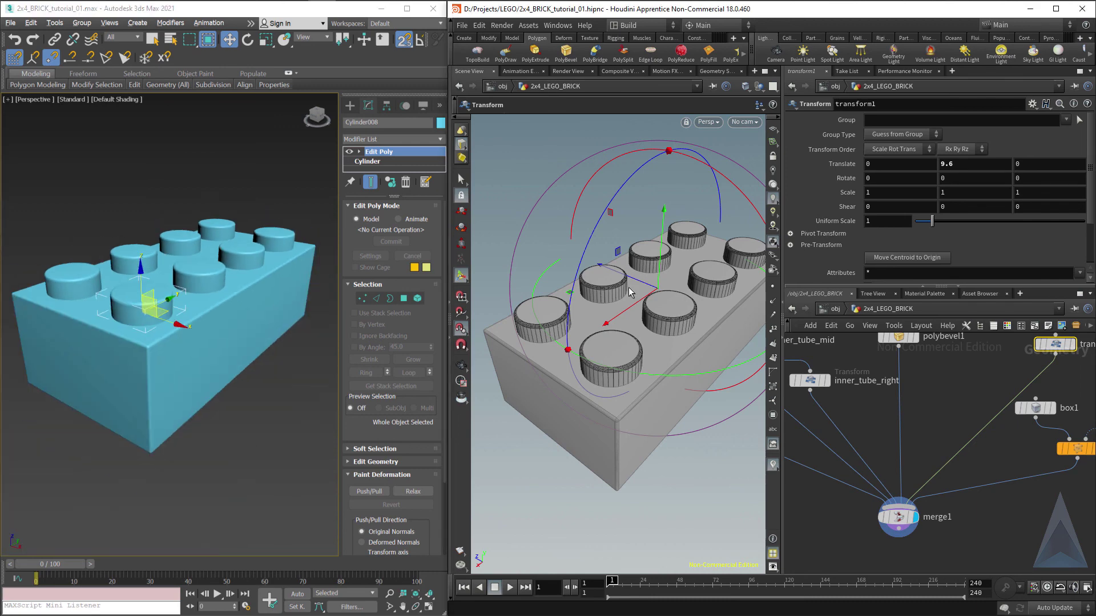
{"action": "mouse_move", "coordinate": [629, 295]}
{"action": "left_mouse_down", "text": "alt"}
{"action": "mouse_move", "coordinate": [626, 282]}
{"action": "mouse_move", "coordinate": [620, 299]}
{"action": "left_mouse_up", "text": "alt"}
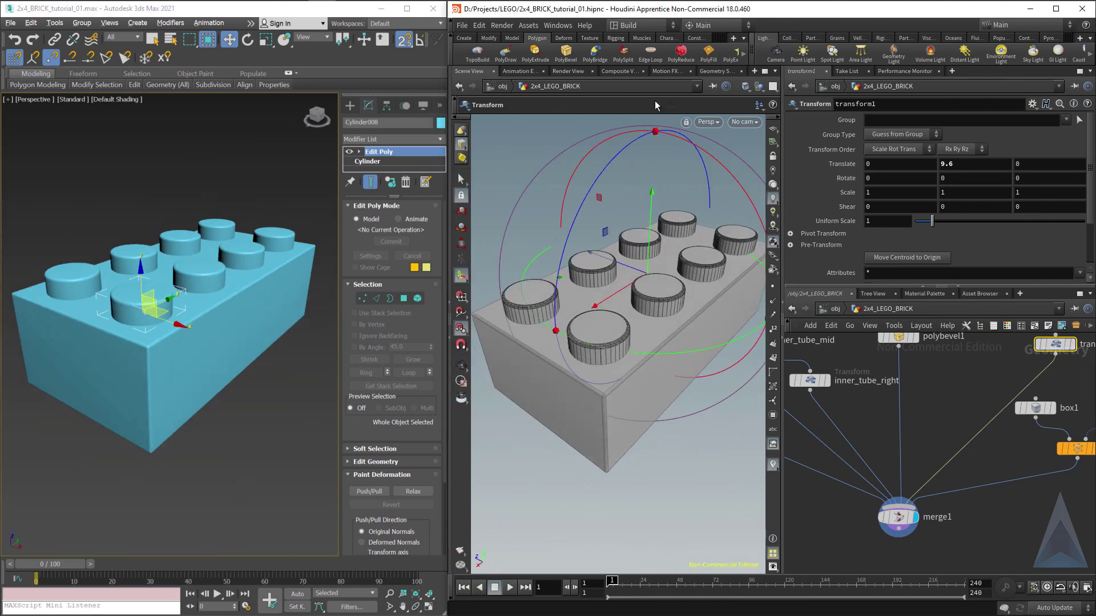
Display the Houdini brick with smooth shading without wires and select the merge1 node
{"action": "left_click", "coordinate": [758, 87]}
{"action": "left_click", "coordinate": [783, 180]}
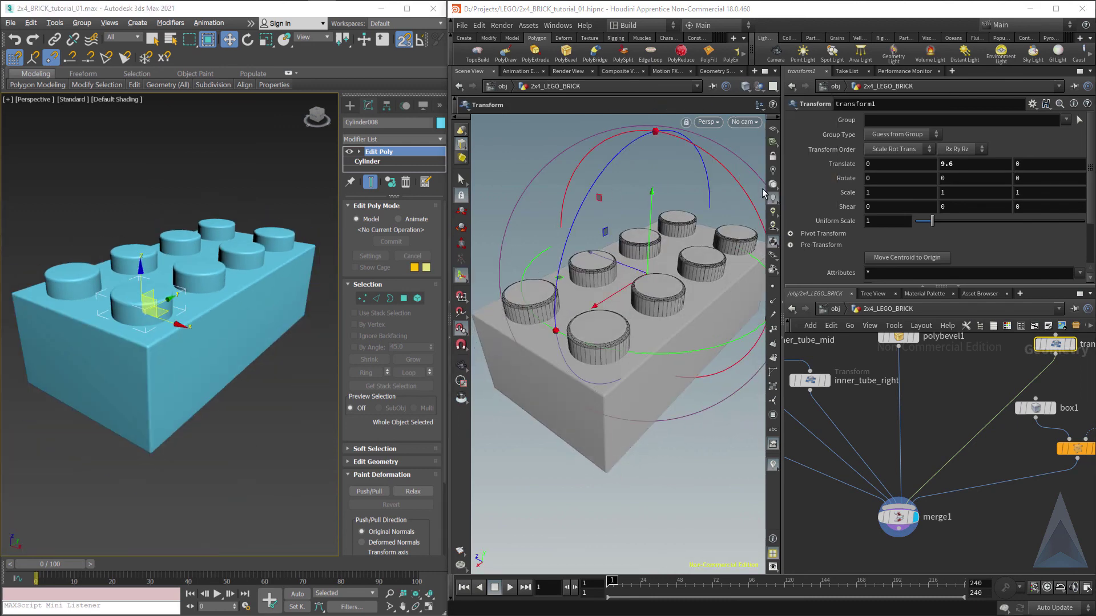
{"action": "left_click", "coordinate": [898, 518]}
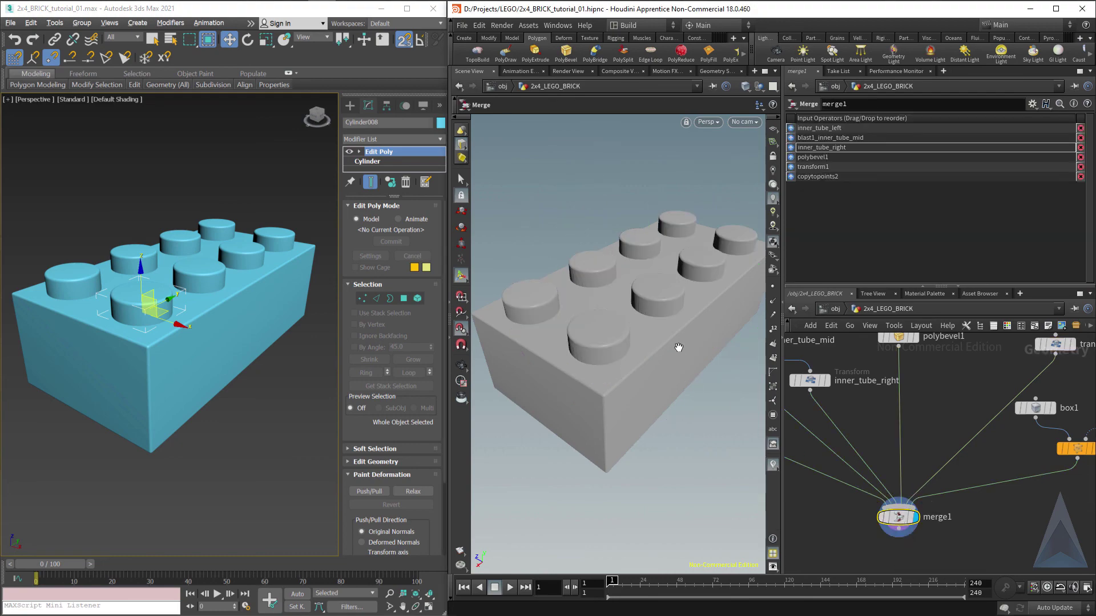